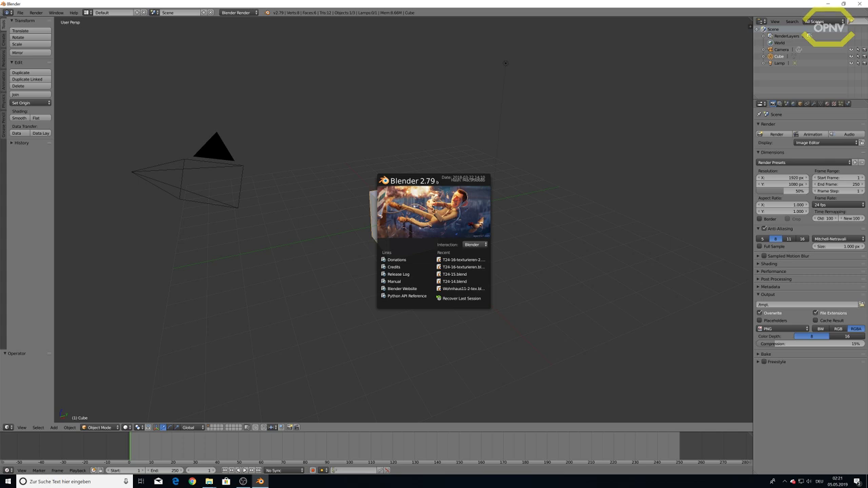
Step: Close the splash screen and browse to the T24 Strassenbahn folder of saved files
{"action": "left_click", "coordinate": [265, 248]}
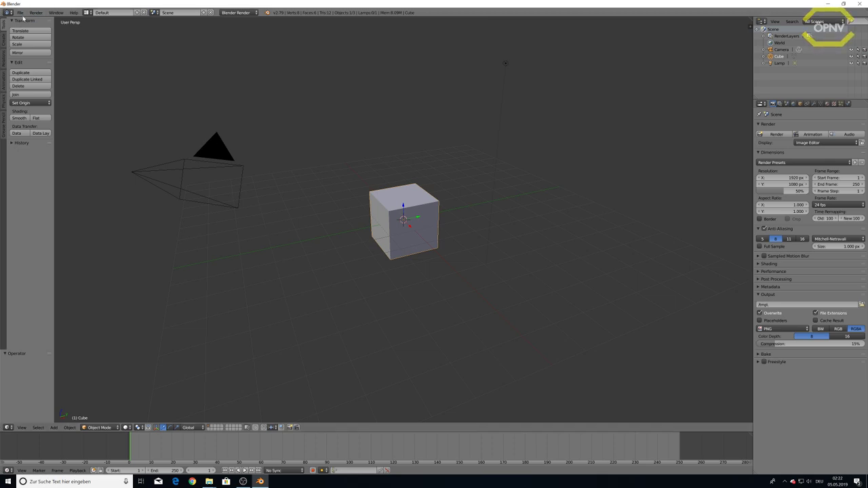
{"action": "left_click", "coordinate": [20, 12]}
{"action": "left_click", "coordinate": [37, 26]}
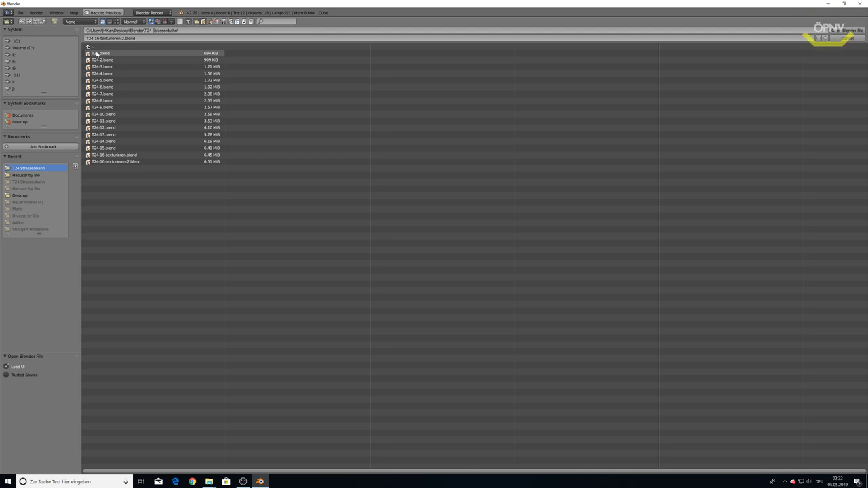
Step: Load T24.blend and orbit to face the tram's front panel, hiding the sidebar
{"action": "double_click", "coordinate": [97, 53]}
{"action": "middle_click_drag", "start_coordinate": [295, 199], "coordinate": [318, 222]}
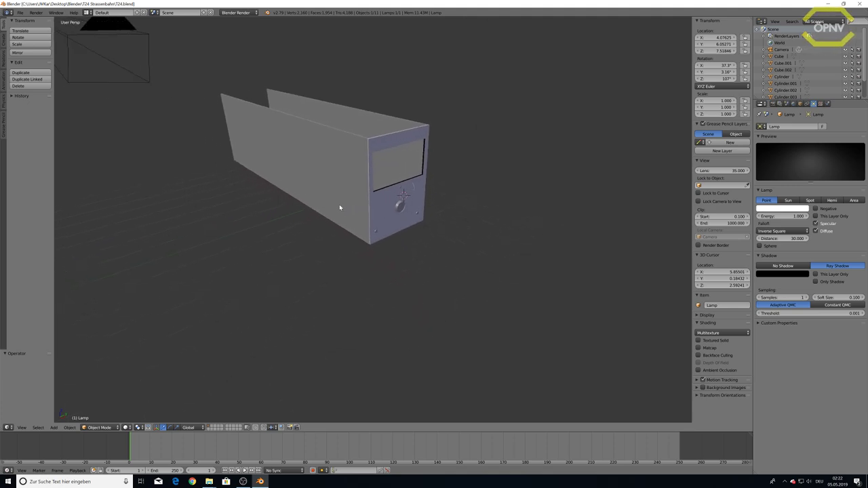
{"action": "middle_click_drag", "start_coordinate": [343, 227], "coordinate": [398, 223]}
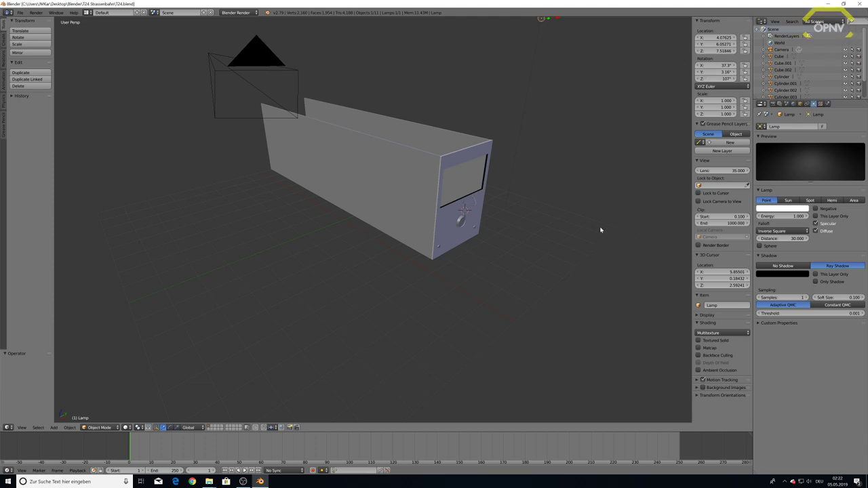
{"action": "key", "text": "n"}
{"action": "mouse_move", "coordinate": [556, 211]}
{"action": "middle_mouse_down"}
{"action": "mouse_move", "coordinate": [500, 206]}
{"action": "mouse_move", "coordinate": [545, 190]}
{"action": "mouse_move", "coordinate": [471, 194]}
{"action": "mouse_move", "coordinate": [508, 192]}
{"action": "middle_mouse_up"}
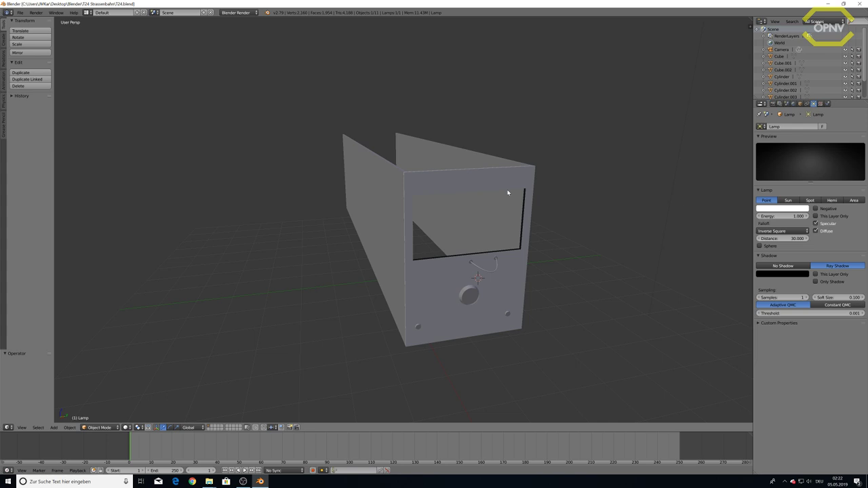
Step: Move the side wall 1.65 units along Y away from the front panel
{"action": "right_click", "coordinate": [388, 191]}
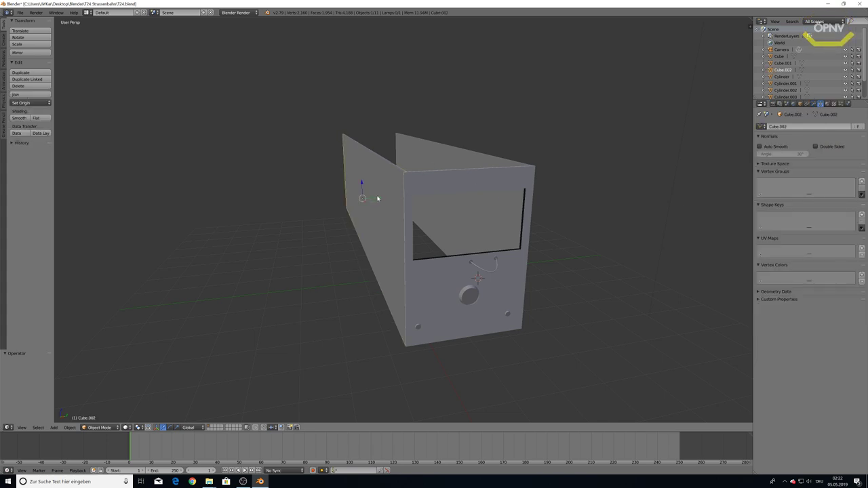
{"action": "key", "text": "g"}
{"action": "key", "text": "y"}
{"action": "left_click", "coordinate": [428, 169]}
{"action": "type", "text": "gy1.65"}
{"action": "key", "text": "Return"}
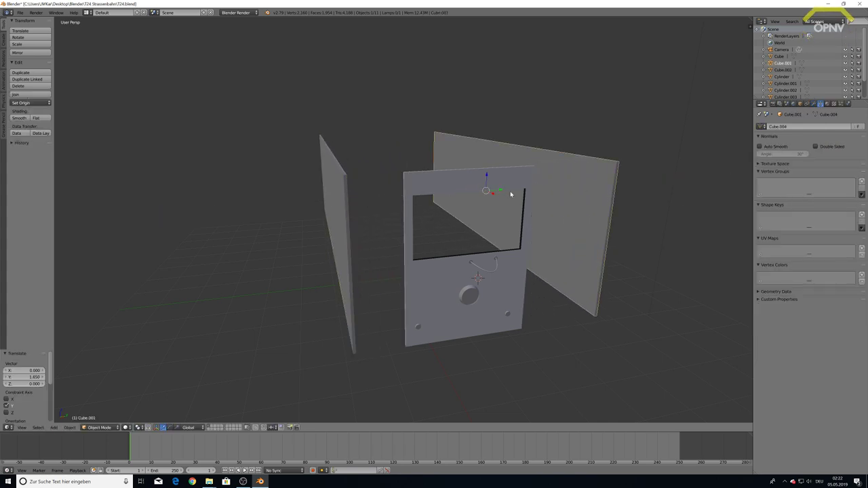
{"action": "middle_click_drag", "start_coordinate": [481, 181], "coordinate": [388, 272]}
Step: Move the round knob 1.065 and the curved wire 0.555 along X
{"action": "right_click", "coordinate": [330, 295]}
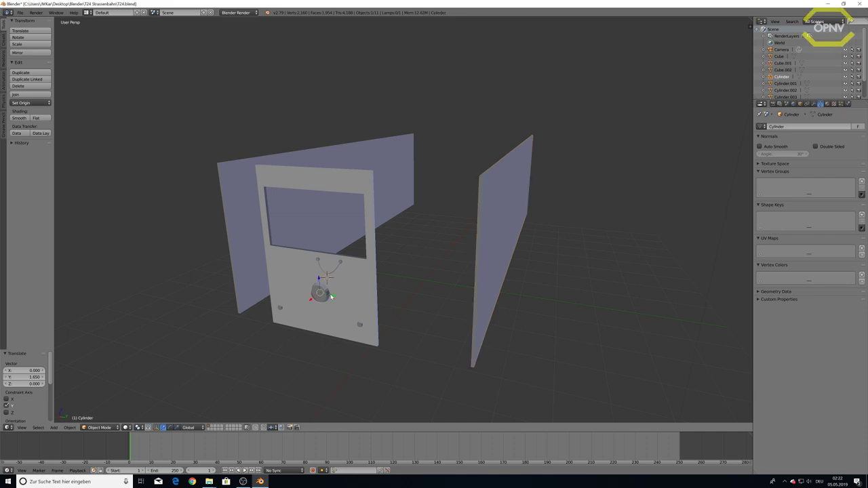
{"action": "type", "text": "gx1.065"}
{"action": "key", "text": "Return"}
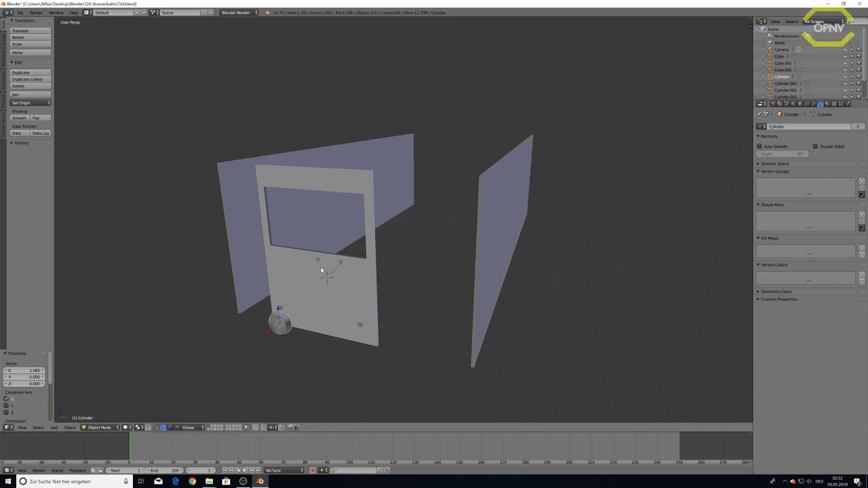
{"action": "right_click", "coordinate": [319, 267]}
{"action": "type", "text": "gx0.555"}
{"action": "key", "text": "Return"}
Step: Inspect the separated parts from the front view and from angles on both sides
{"action": "middle_click_drag", "start_coordinate": [317, 272], "coordinate": [324, 284]}
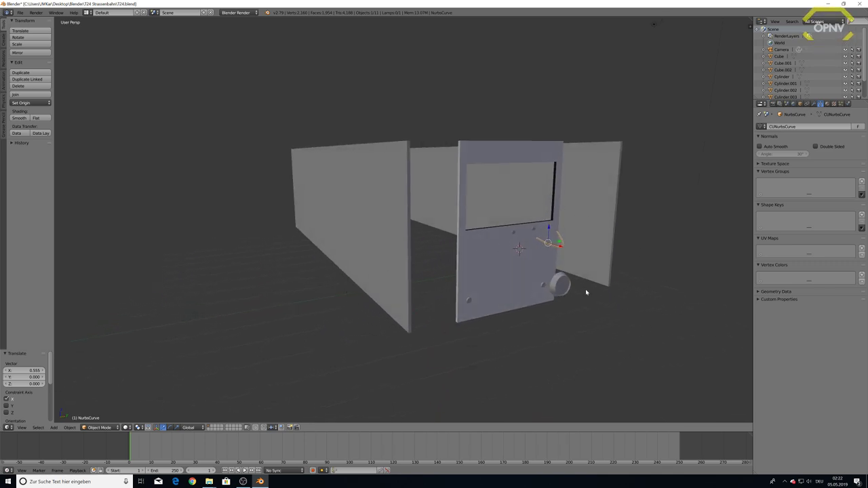
{"action": "key", "text": "KP_1"}
{"action": "scroll", "coordinate": [518, 204], "scroll_direction": "up", "scroll_amount": 4}
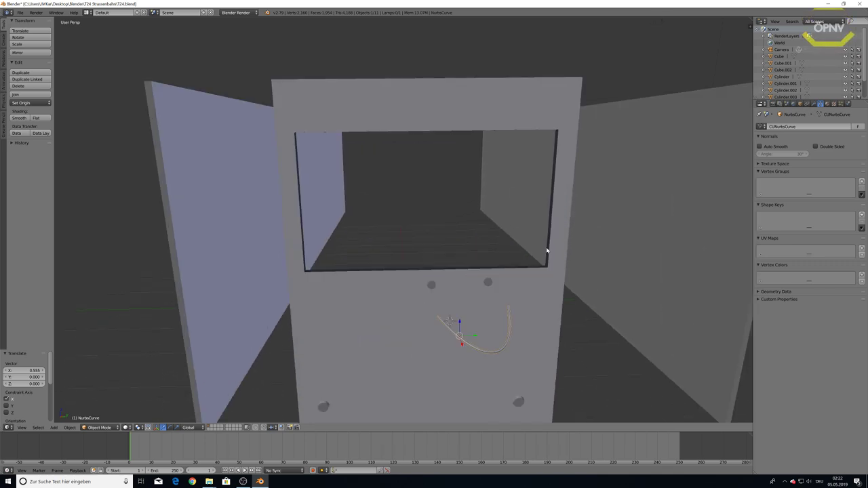
{"action": "middle_click_drag", "start_coordinate": [546, 249], "coordinate": [542, 249]}
{"action": "key", "text": "KP_8"}
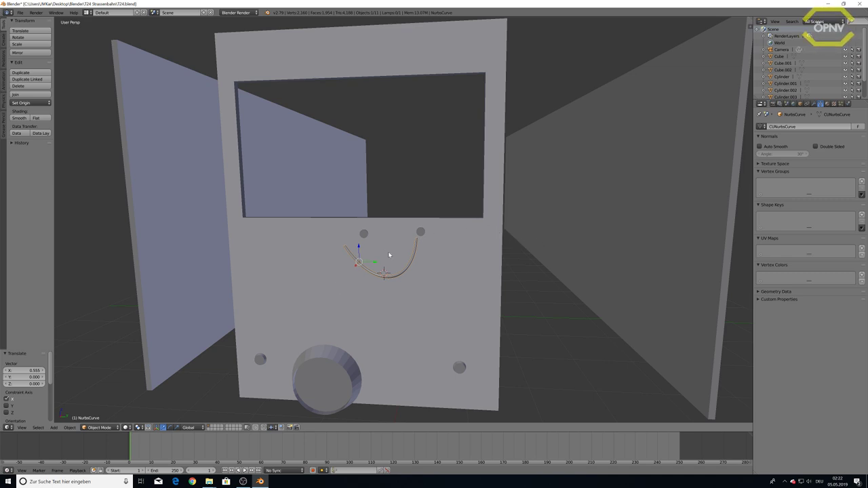
{"action": "scroll", "coordinate": [384, 247], "scroll_direction": "down", "scroll_amount": 5}
{"action": "mouse_move", "coordinate": [385, 238]}
{"action": "middle_mouse_down"}
{"action": "mouse_move", "coordinate": [401, 255]}
{"action": "mouse_move", "coordinate": [451, 258]}
{"action": "mouse_move", "coordinate": [488, 246]}
{"action": "mouse_move", "coordinate": [571, 246]}
{"action": "middle_mouse_up"}
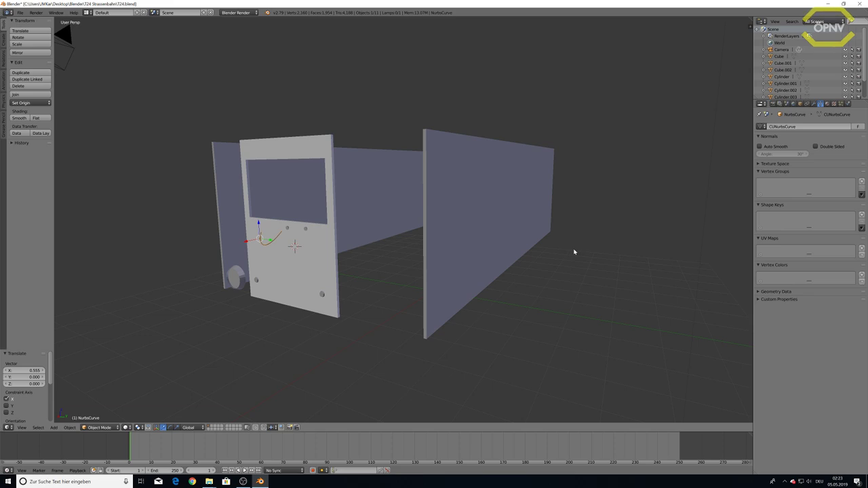
{"action": "mouse_move", "coordinate": [574, 252]}
{"action": "middle_mouse_down"}
{"action": "mouse_move", "coordinate": [161, 201]}
{"action": "mouse_move", "coordinate": [188, 201]}
{"action": "middle_mouse_up"}
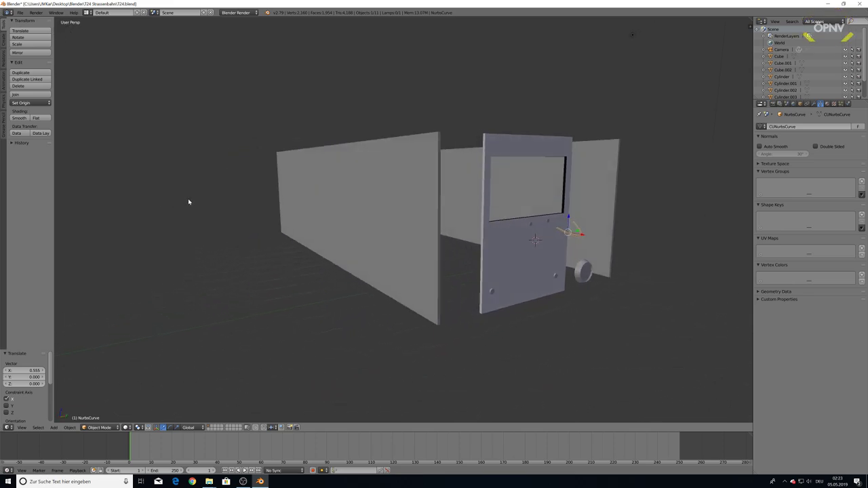
{"action": "left_click", "coordinate": [20, 13]}
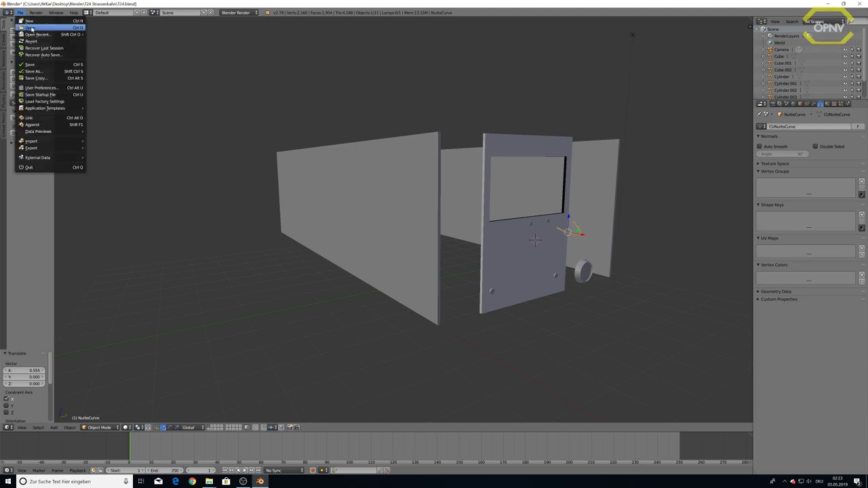
Step: Load T24-2.blend and view the tram from its front end
{"action": "left_click", "coordinate": [31, 27]}
{"action": "double_click", "coordinate": [109, 61]}
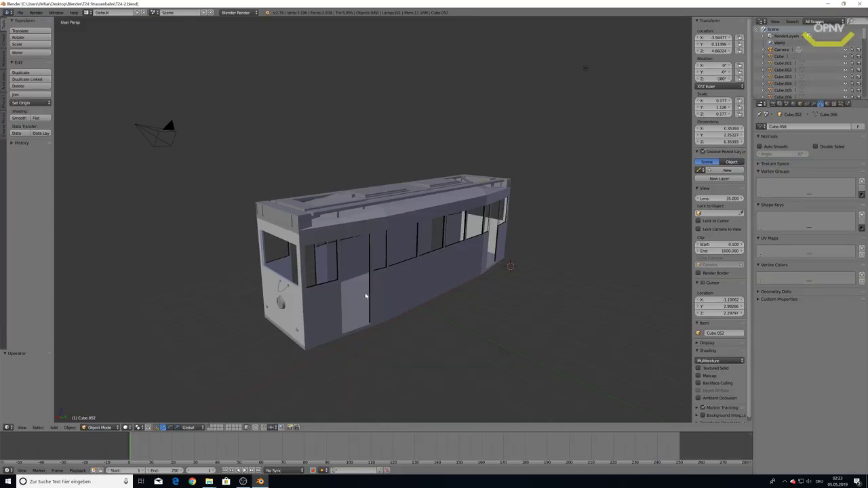
{"action": "mouse_move", "coordinate": [365, 296]}
{"action": "middle_mouse_down"}
{"action": "mouse_move", "coordinate": [413, 300]}
{"action": "mouse_move", "coordinate": [373, 276]}
{"action": "mouse_move", "coordinate": [377, 227]}
{"action": "middle_mouse_up"}
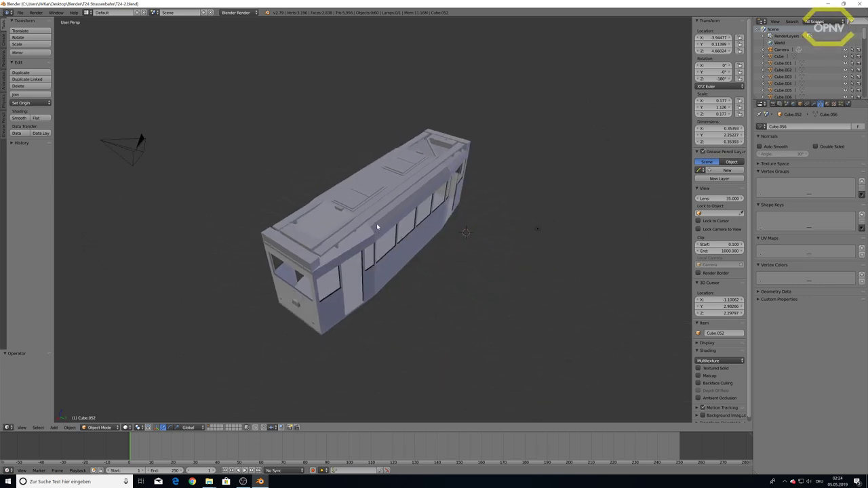
Step: Duplicate and move the long roof planks sideways along Y
{"action": "right_click", "coordinate": [373, 215]}
{"action": "key", "text": "shift+d"}
{"action": "key", "text": "y"}
{"action": "left_click", "coordinate": [346, 180]}
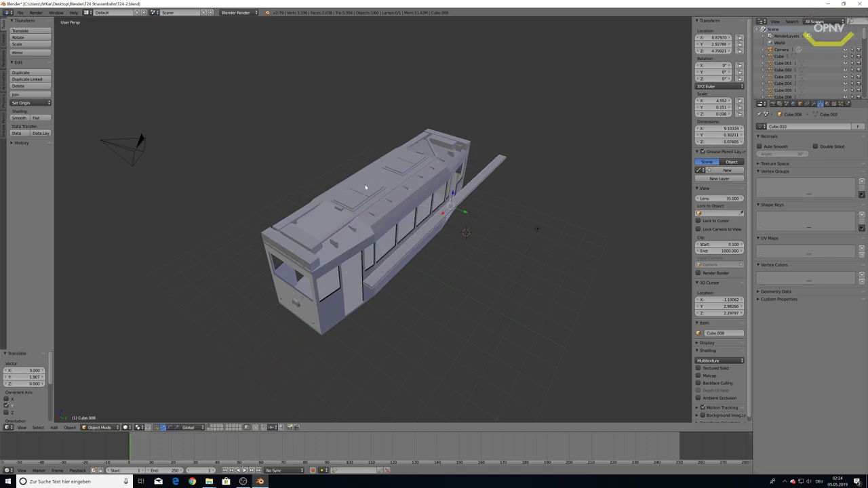
{"action": "key", "text": "g"}
{"action": "left_click", "coordinate": [351, 167]}
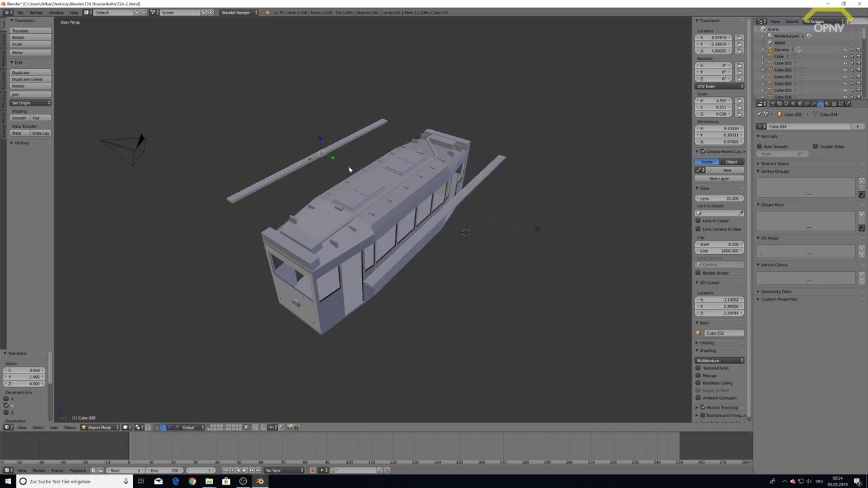
{"action": "middle_click_drag", "start_coordinate": [351, 167], "coordinate": [382, 150]}
Step: Pull the side window frame and side wall panel outward along Y
{"action": "right_click", "coordinate": [374, 250]}
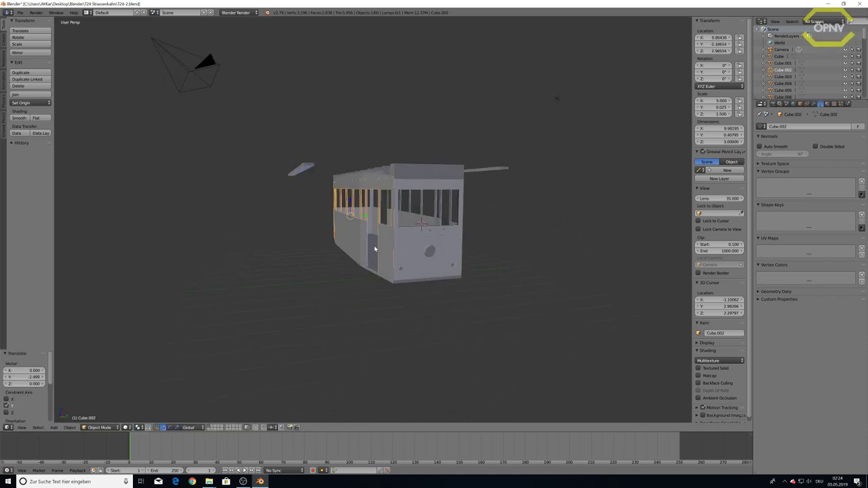
{"action": "key", "text": "g"}
{"action": "key", "text": "y"}
{"action": "left_click", "coordinate": [333, 223]}
{"action": "middle_click_drag", "start_coordinate": [333, 223], "coordinate": [364, 234]}
{"action": "right_click", "coordinate": [387, 227]}
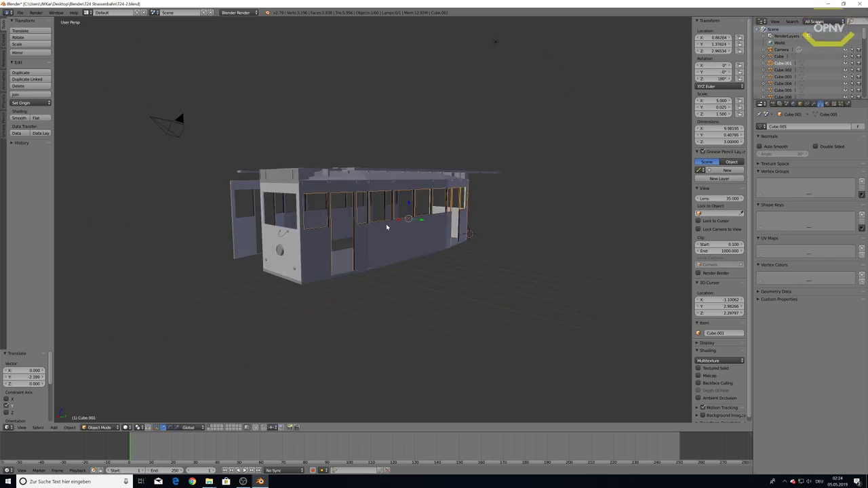
{"action": "key", "text": "g"}
{"action": "key", "text": "y"}
{"action": "left_click", "coordinate": [441, 241]}
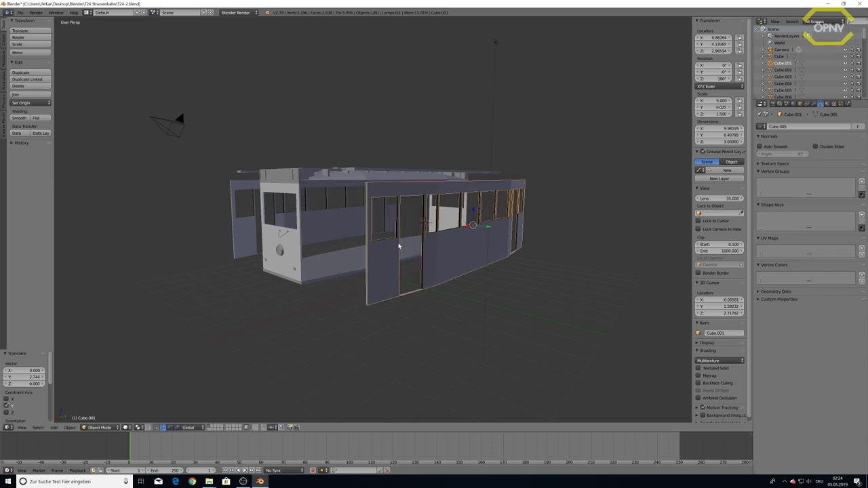
{"action": "mouse_move", "coordinate": [441, 240]}
{"action": "middle_mouse_down"}
{"action": "mouse_move", "coordinate": [458, 254]}
{"action": "mouse_move", "coordinate": [520, 237]}
{"action": "mouse_move", "coordinate": [547, 248]}
{"action": "mouse_move", "coordinate": [553, 270]}
{"action": "mouse_move", "coordinate": [488, 269]}
{"action": "middle_mouse_up"}
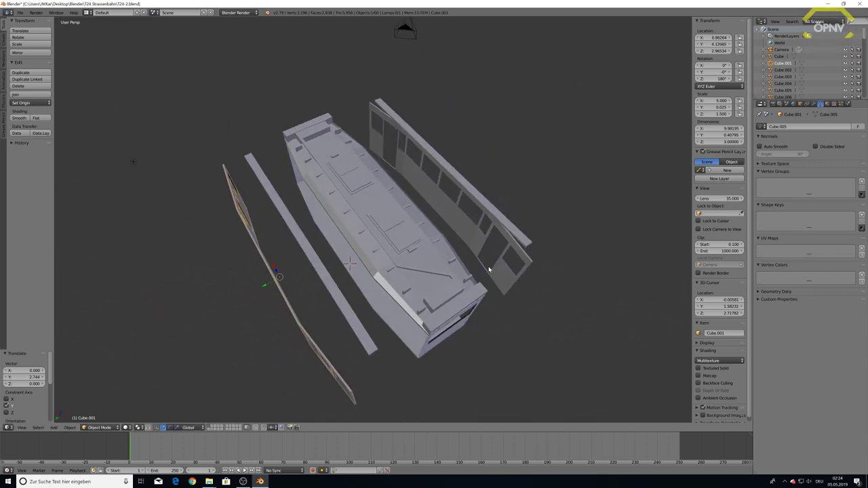
Step: Leave the front bar in place and move the long roof plate aside along Y
{"action": "right_click", "coordinate": [444, 299]}
{"action": "middle_click_drag", "start_coordinate": [416, 310], "coordinate": [387, 286]}
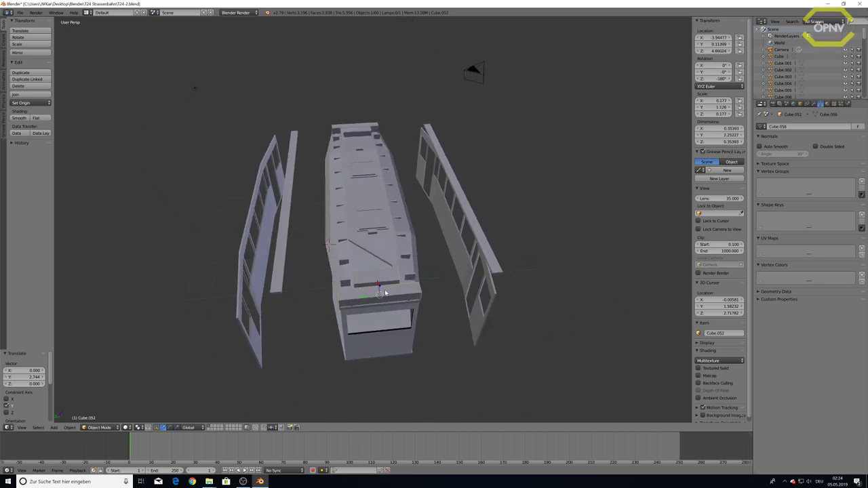
{"action": "key", "text": "g"}
{"action": "key", "text": "y"}
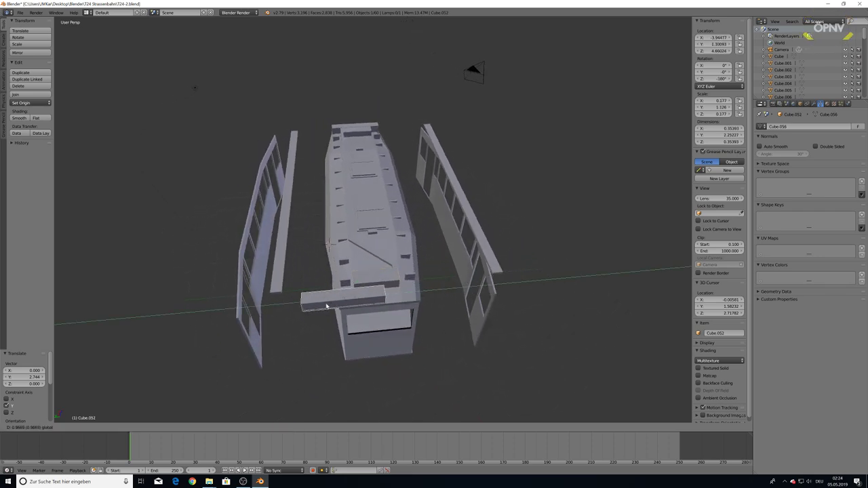
{"action": "left_click", "coordinate": [381, 253]}
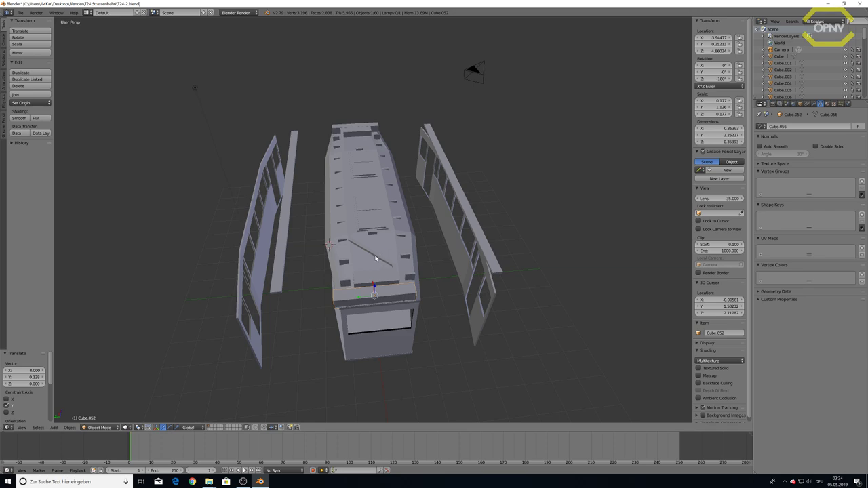
{"action": "right_click", "coordinate": [375, 257]}
{"action": "key", "text": "g"}
{"action": "key", "text": "y"}
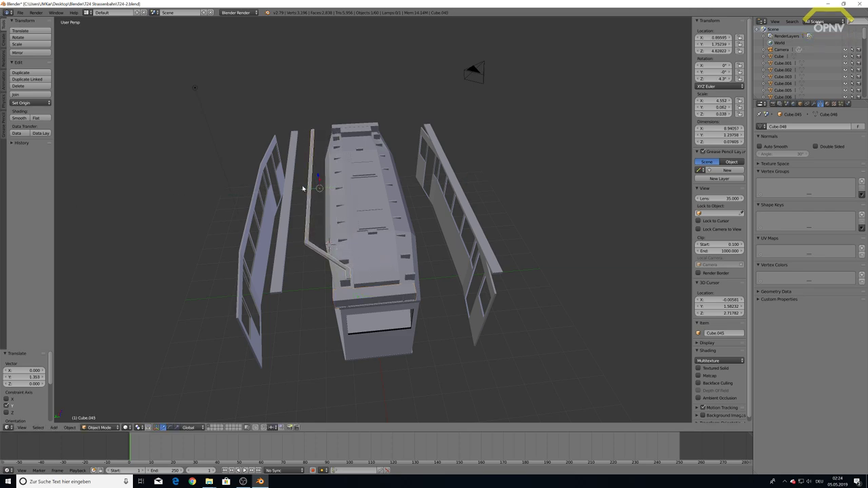
{"action": "left_click", "coordinate": [304, 188]}
{"action": "middle_click_drag", "start_coordinate": [305, 188], "coordinate": [401, 173]}
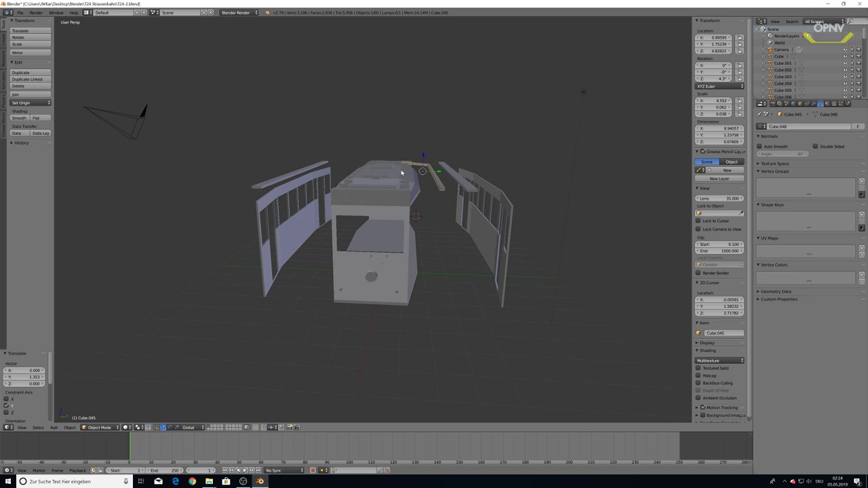
Step: Slide block Cube.006 to X 2.405 and look down onto the tram's roof
{"action": "right_click", "coordinate": [361, 195]}
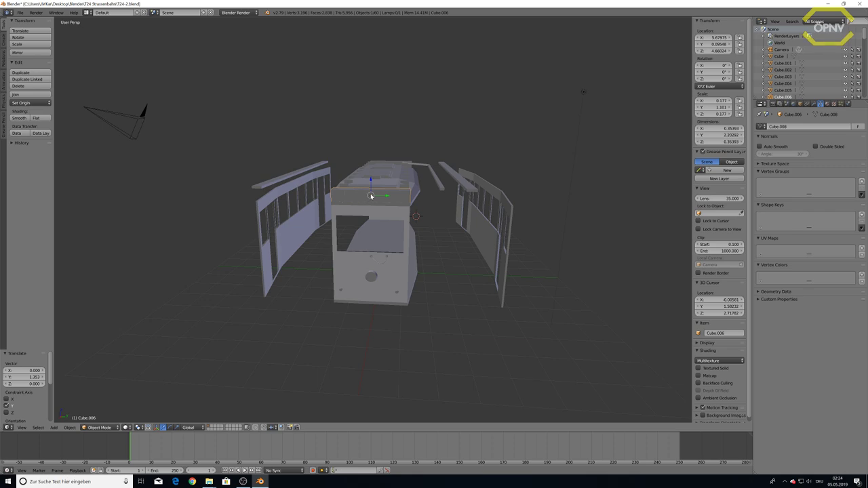
{"action": "mouse_move", "coordinate": [361, 195]}
{"action": "middle_mouse_down"}
{"action": "mouse_move", "coordinate": [372, 194]}
{"action": "mouse_move", "coordinate": [297, 234]}
{"action": "middle_mouse_up"}
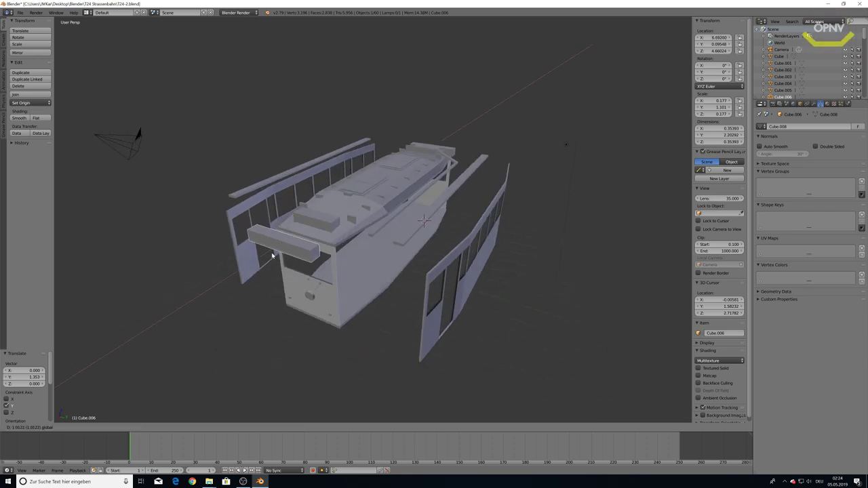
{"action": "left_click_drag", "start_coordinate": [297, 234], "coordinate": [242, 271]}
{"action": "middle_click_drag", "start_coordinate": [242, 271], "coordinate": [283, 270]}
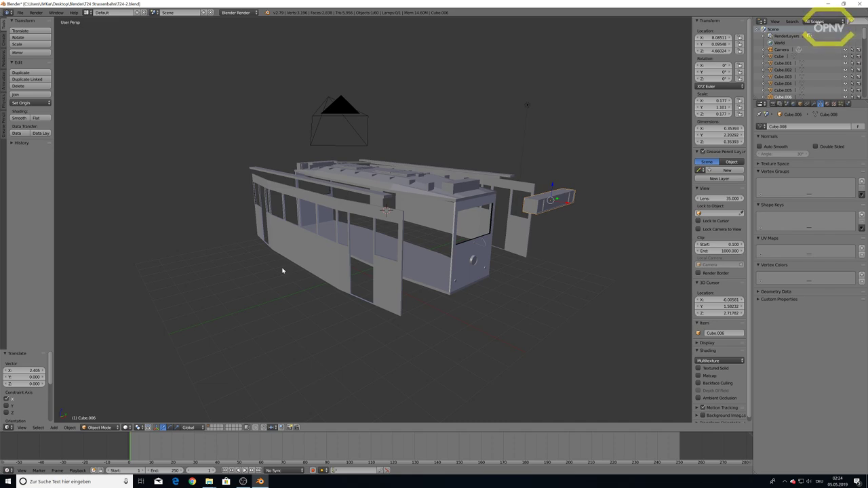
{"action": "scroll", "coordinate": [288, 208], "scroll_direction": "up", "scroll_amount": 3}
{"action": "mouse_move", "coordinate": [288, 208]}
{"action": "middle_mouse_down"}
{"action": "mouse_move", "coordinate": [244, 228]}
{"action": "mouse_move", "coordinate": [250, 221]}
{"action": "middle_mouse_up"}
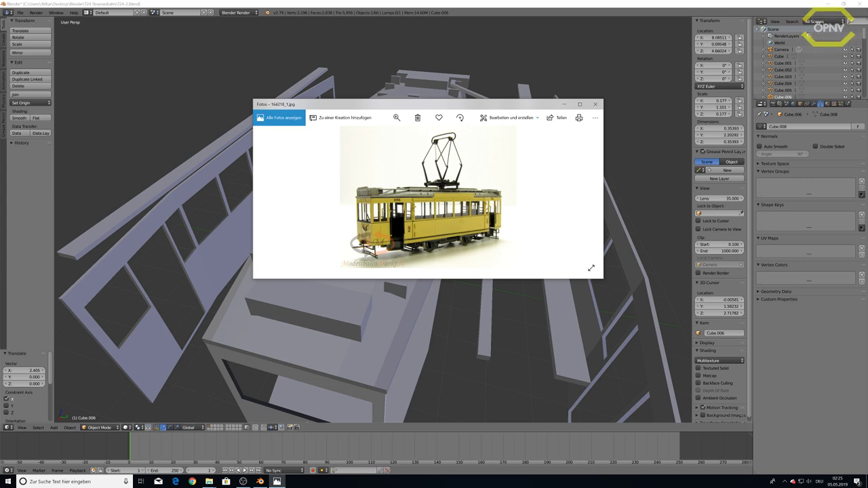
Step: Zoom into the tram side-view photo to car number 6186, then close both photo windows
{"action": "left_click", "coordinate": [430, 203]}
{"action": "key", "text": "Right"}
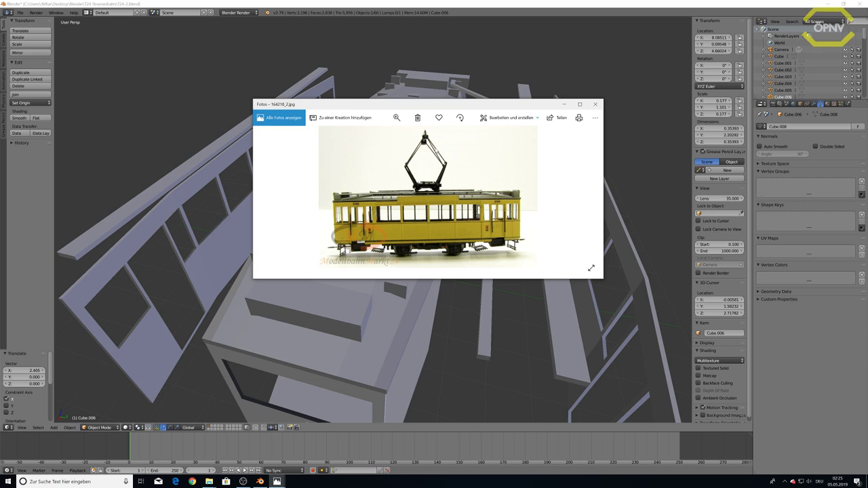
{"action": "left_click", "coordinate": [397, 117]}
{"action": "left_click", "coordinate": [406, 135]}
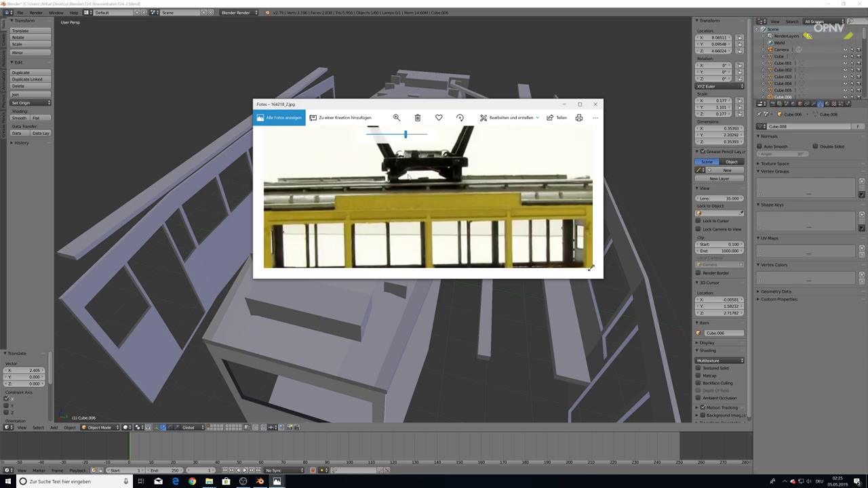
{"action": "mouse_move", "coordinate": [302, 228]}
{"action": "left_mouse_down"}
{"action": "mouse_move", "coordinate": [434, 229]}
{"action": "mouse_move", "coordinate": [451, 194]}
{"action": "mouse_move", "coordinate": [446, 220]}
{"action": "mouse_move", "coordinate": [470, 207]}
{"action": "left_mouse_up"}
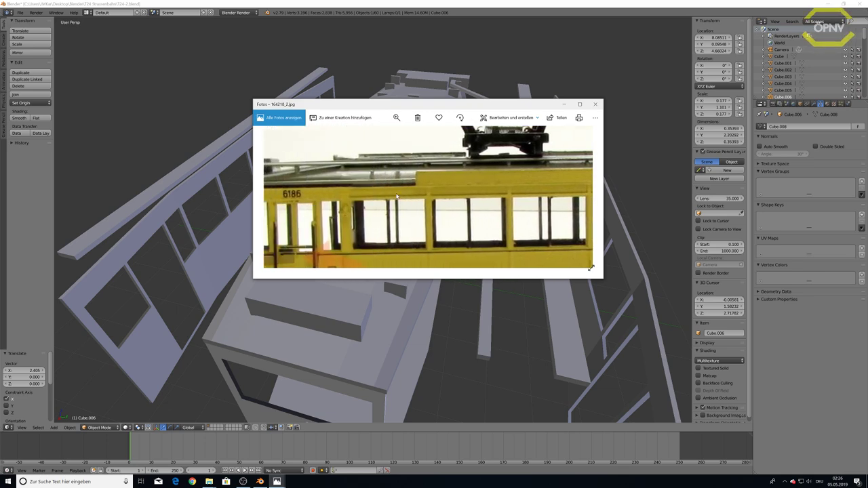
{"action": "left_click", "coordinate": [596, 105]}
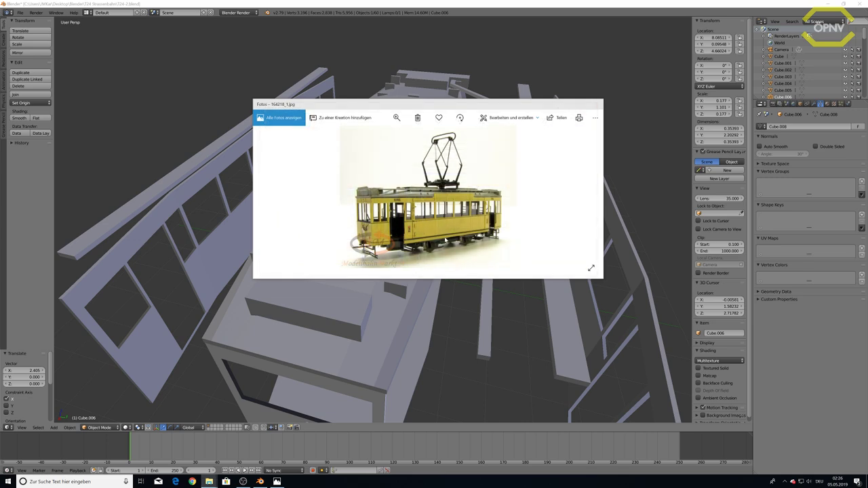
{"action": "left_click", "coordinate": [601, 102]}
{"action": "middle_click_drag", "start_coordinate": [461, 246], "coordinate": [445, 227]}
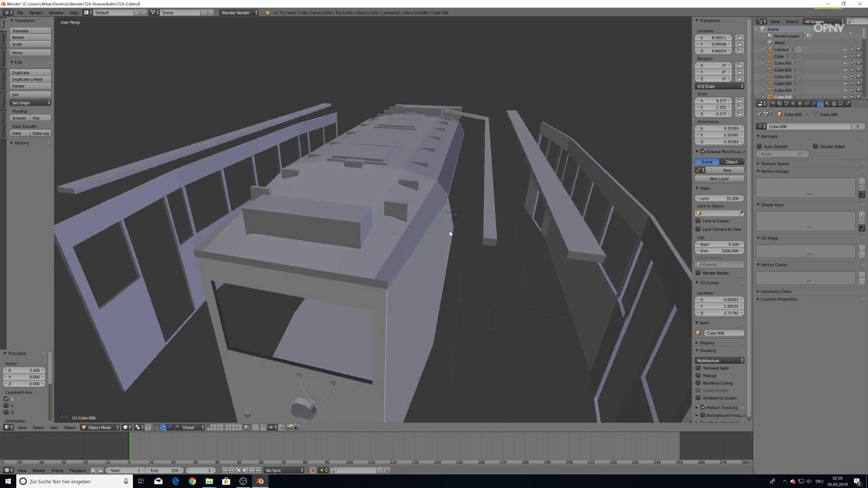
{"action": "right_click", "coordinate": [444, 227]}
{"action": "key", "text": "g"}
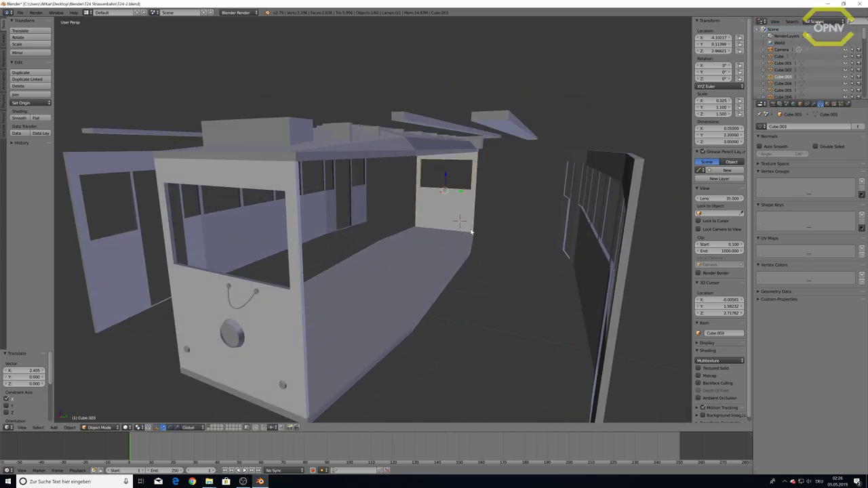
{"action": "scroll", "coordinate": [486, 254], "scroll_direction": "down", "scroll_amount": 3}
{"action": "scroll", "coordinate": [486, 254], "scroll_direction": "up", "scroll_amount": 3}
{"action": "mouse_move", "coordinate": [486, 254]}
{"action": "middle_mouse_down"}
{"action": "mouse_move", "coordinate": [384, 254]}
{"action": "mouse_move", "coordinate": [492, 255]}
{"action": "middle_mouse_up"}
{"action": "scroll", "coordinate": [492, 256], "scroll_direction": "up", "scroll_amount": 5}
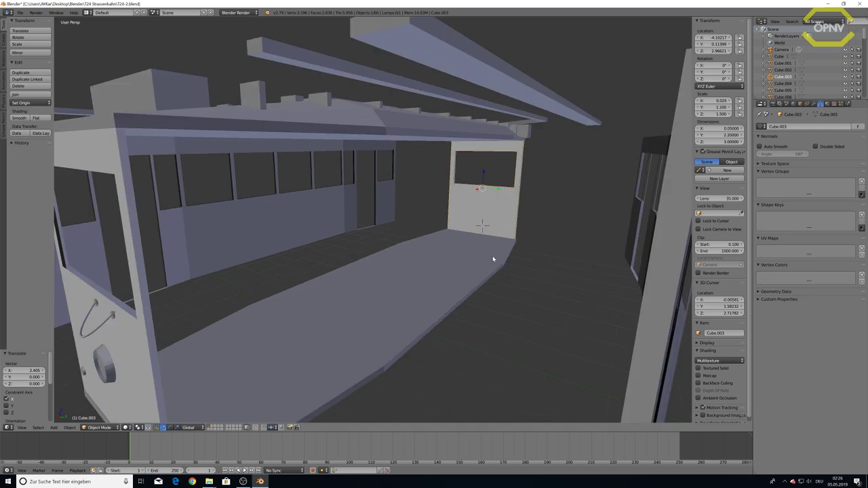
{"action": "scroll", "coordinate": [492, 258], "scroll_direction": "down", "scroll_amount": 3}
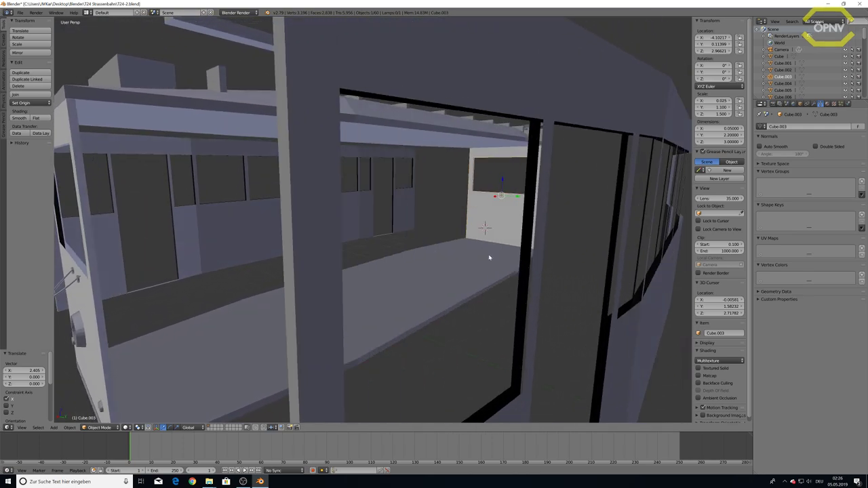
{"action": "mouse_move", "coordinate": [489, 257]}
{"action": "middle_mouse_down"}
{"action": "mouse_move", "coordinate": [451, 256]}
{"action": "mouse_move", "coordinate": [438, 240]}
{"action": "middle_mouse_up"}
{"action": "scroll", "coordinate": [451, 257], "scroll_direction": "down", "scroll_amount": 5}
{"action": "scroll", "coordinate": [422, 258], "scroll_direction": "down", "scroll_amount": 5}
{"action": "scroll", "coordinate": [438, 240], "scroll_direction": "up", "scroll_amount": 3}
{"action": "scroll", "coordinate": [365, 248], "scroll_direction": "up", "scroll_amount": 2}
{"action": "mouse_move", "coordinate": [364, 248]}
{"action": "middle_mouse_down"}
{"action": "mouse_move", "coordinate": [406, 252]}
{"action": "mouse_move", "coordinate": [349, 254]}
{"action": "mouse_move", "coordinate": [373, 300]}
{"action": "middle_mouse_up"}
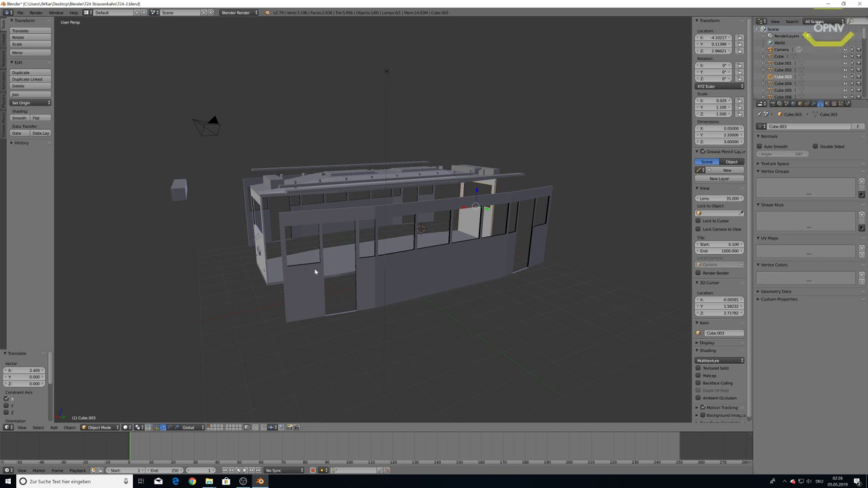
{"action": "middle_click_drag", "start_coordinate": [315, 271], "coordinate": [398, 271]}
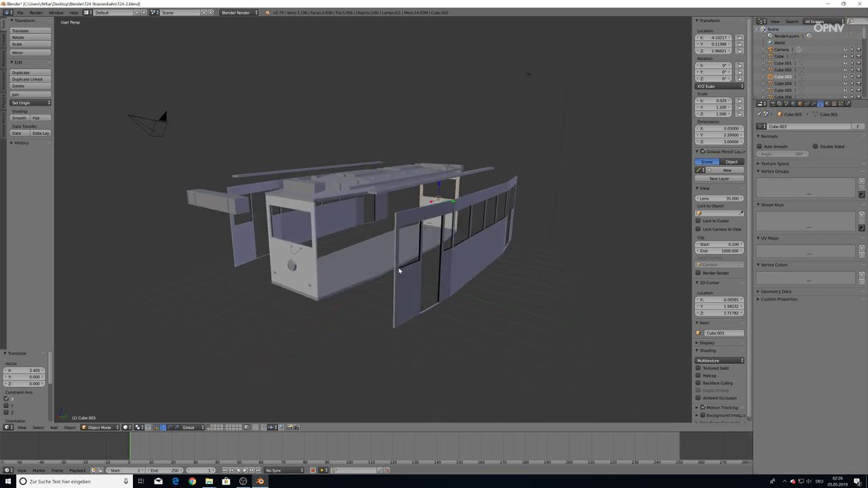
Step: Load T24-3.blend and orbit to a near-front view of the tram
{"action": "left_click", "coordinate": [20, 13]}
{"action": "left_click", "coordinate": [30, 29]}
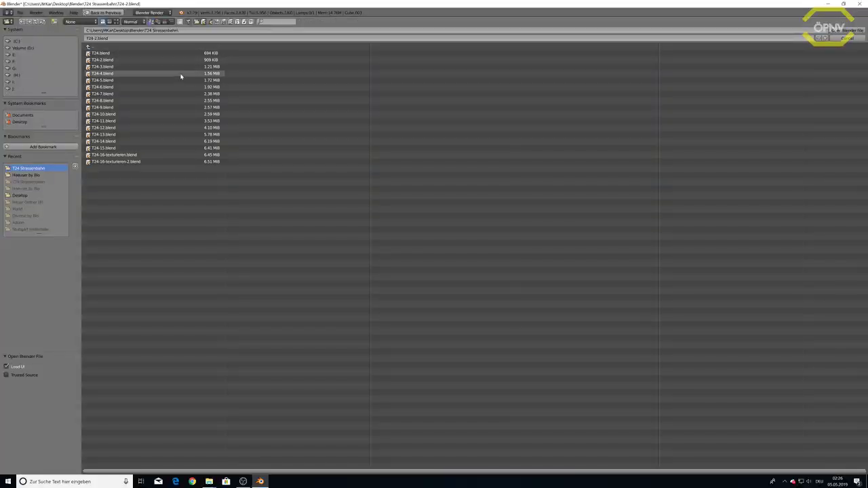
{"action": "double_click", "coordinate": [111, 67]}
{"action": "middle_click_drag", "start_coordinate": [316, 226], "coordinate": [319, 231]}
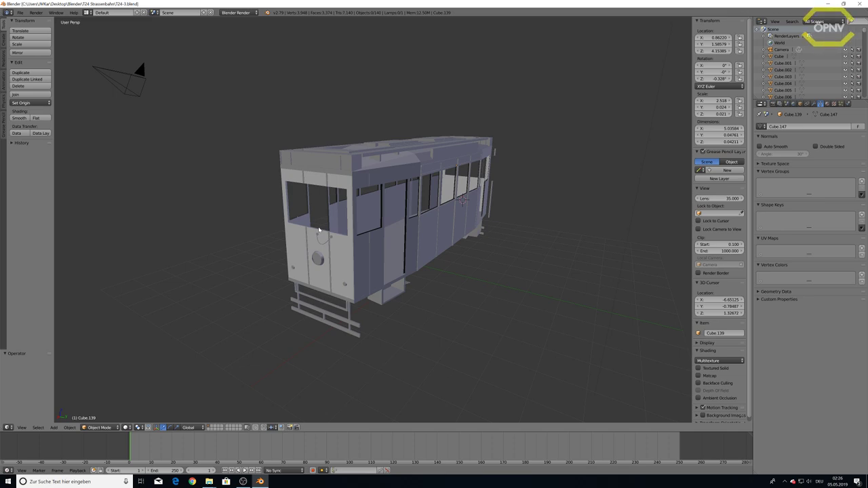
{"action": "scroll", "coordinate": [298, 263], "scroll_direction": "up", "scroll_amount": 2}
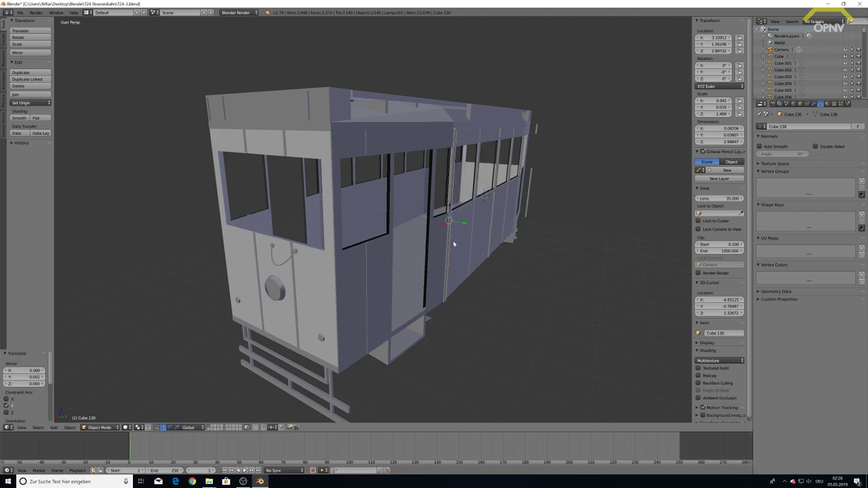
{"action": "mouse_move", "coordinate": [335, 376]}
{"action": "middle_mouse_down"}
{"action": "mouse_move", "coordinate": [387, 322]}
{"action": "mouse_move", "coordinate": [349, 325]}
{"action": "mouse_move", "coordinate": [302, 310]}
{"action": "mouse_move", "coordinate": [368, 312]}
{"action": "mouse_move", "coordinate": [335, 305]}
{"action": "mouse_move", "coordinate": [392, 298]}
{"action": "mouse_move", "coordinate": [333, 304]}
{"action": "mouse_move", "coordinate": [436, 264]}
{"action": "mouse_move", "coordinate": [441, 291]}
{"action": "mouse_move", "coordinate": [337, 305]}
{"action": "middle_mouse_up"}
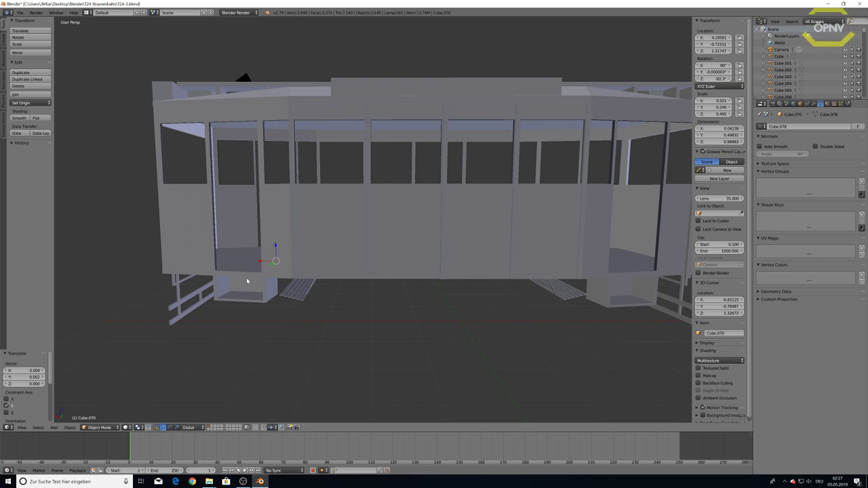
Step: Inspect the tram's underside up close, select the grating, then view the front end obliquely
{"action": "middle_click_drag", "start_coordinate": [246, 283], "coordinate": [362, 327]}
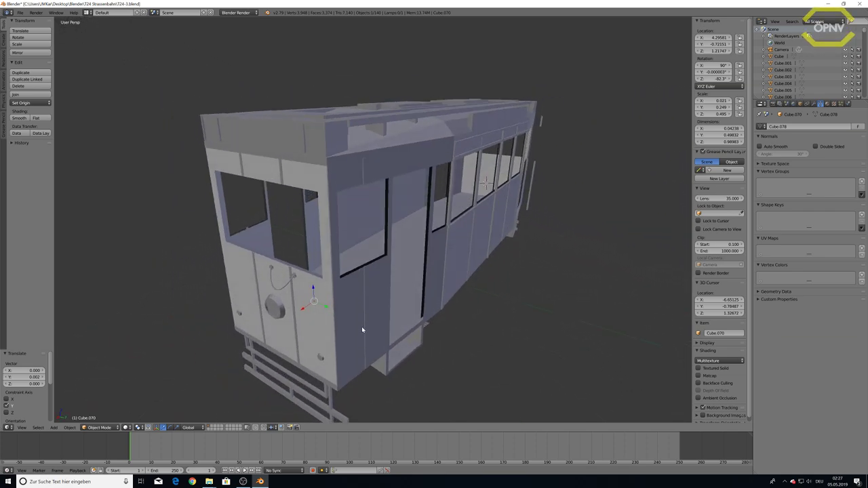
{"action": "mouse_move", "coordinate": [417, 335]}
{"action": "middle_mouse_down"}
{"action": "mouse_move", "coordinate": [388, 317]}
{"action": "mouse_move", "coordinate": [388, 327]}
{"action": "mouse_move", "coordinate": [389, 312]}
{"action": "mouse_move", "coordinate": [419, 332]}
{"action": "middle_mouse_up"}
{"action": "scroll", "coordinate": [389, 318], "scroll_direction": "up", "scroll_amount": 3}
{"action": "mouse_move", "coordinate": [462, 313]}
{"action": "middle_mouse_down"}
{"action": "mouse_move", "coordinate": [427, 305]}
{"action": "mouse_move", "coordinate": [445, 293]}
{"action": "middle_mouse_up"}
{"action": "scroll", "coordinate": [353, 247], "scroll_direction": "up", "scroll_amount": 3}
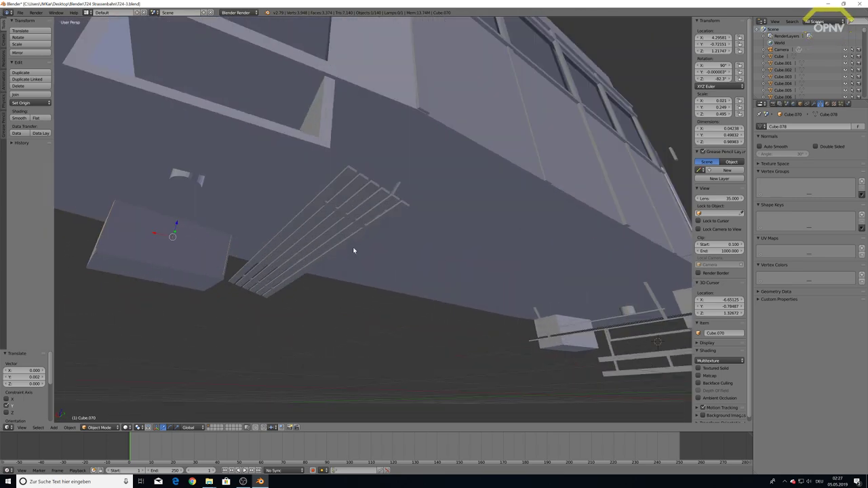
{"action": "right_click", "coordinate": [328, 234]}
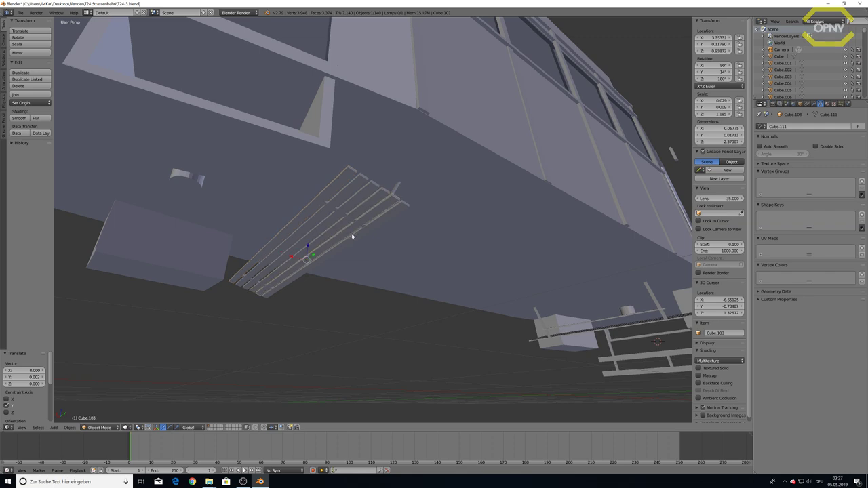
{"action": "mouse_move", "coordinate": [427, 236]}
{"action": "middle_mouse_down"}
{"action": "mouse_move", "coordinate": [402, 242]}
{"action": "mouse_move", "coordinate": [420, 256]}
{"action": "mouse_move", "coordinate": [439, 247]}
{"action": "middle_mouse_up"}
{"action": "scroll", "coordinate": [416, 248], "scroll_direction": "down", "scroll_amount": 5}
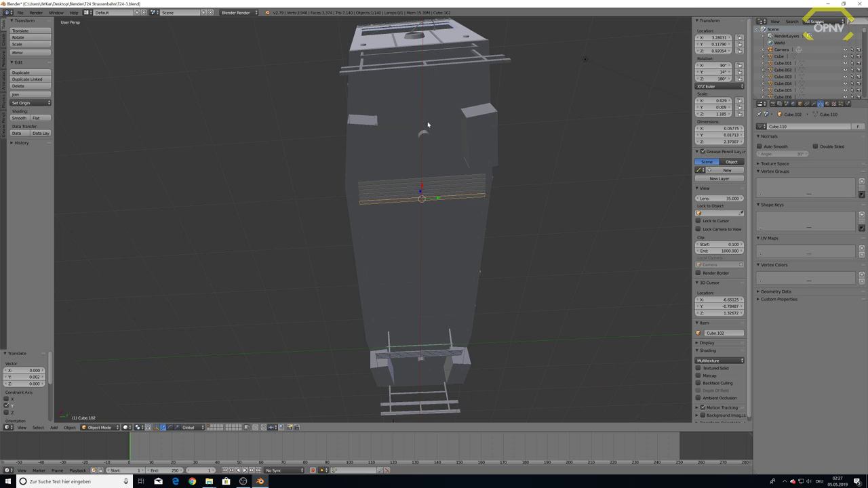
{"action": "middle_click_drag", "start_coordinate": [427, 125], "coordinate": [475, 221]}
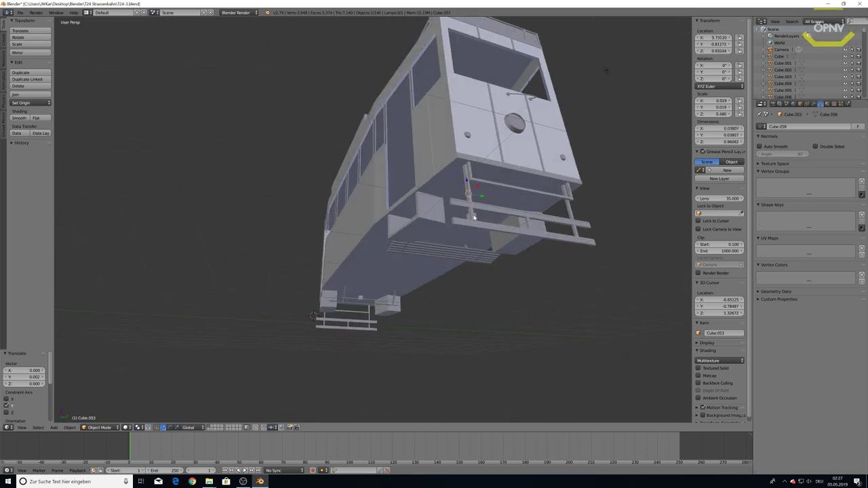
{"action": "mouse_move", "coordinate": [465, 232]}
{"action": "middle_mouse_down"}
{"action": "mouse_move", "coordinate": [478, 261]}
{"action": "mouse_move", "coordinate": [461, 269]}
{"action": "mouse_move", "coordinate": [441, 265]}
{"action": "mouse_move", "coordinate": [441, 250]}
{"action": "mouse_move", "coordinate": [380, 243]}
{"action": "mouse_move", "coordinate": [380, 228]}
{"action": "mouse_move", "coordinate": [452, 226]}
{"action": "mouse_move", "coordinate": [388, 236]}
{"action": "mouse_move", "coordinate": [380, 226]}
{"action": "mouse_move", "coordinate": [328, 251]}
{"action": "mouse_move", "coordinate": [228, 256]}
{"action": "mouse_move", "coordinate": [253, 240]}
{"action": "mouse_move", "coordinate": [303, 243]}
{"action": "mouse_move", "coordinate": [246, 248]}
{"action": "mouse_move", "coordinate": [345, 238]}
{"action": "mouse_move", "coordinate": [326, 239]}
{"action": "middle_mouse_up"}
{"action": "mouse_move", "coordinate": [436, 221]}
{"action": "middle_mouse_down"}
{"action": "mouse_move", "coordinate": [458, 221]}
{"action": "mouse_move", "coordinate": [441, 147]}
{"action": "mouse_move", "coordinate": [453, 164]}
{"action": "middle_mouse_up"}
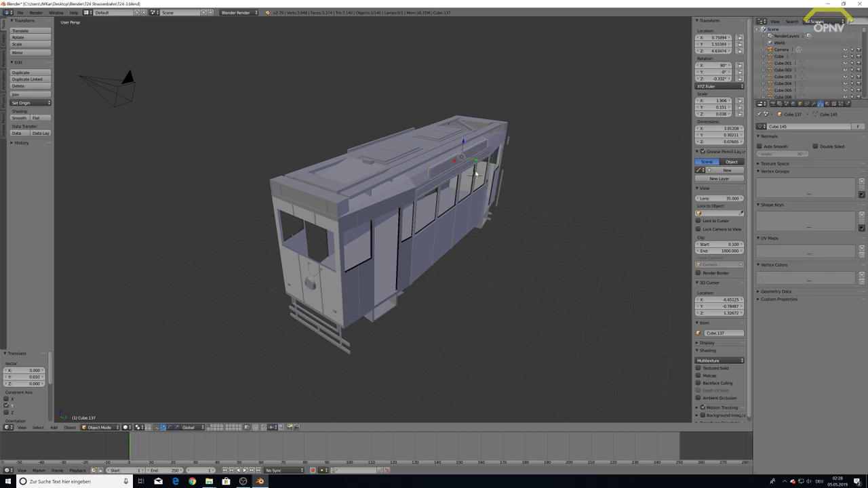
{"action": "middle_click_drag", "start_coordinate": [412, 239], "coordinate": [354, 226]}
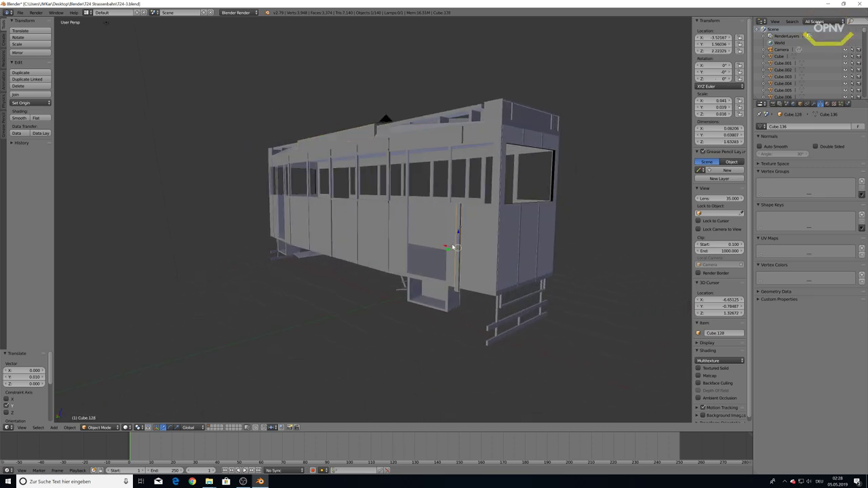
{"action": "middle_click_drag", "start_coordinate": [465, 248], "coordinate": [558, 250]}
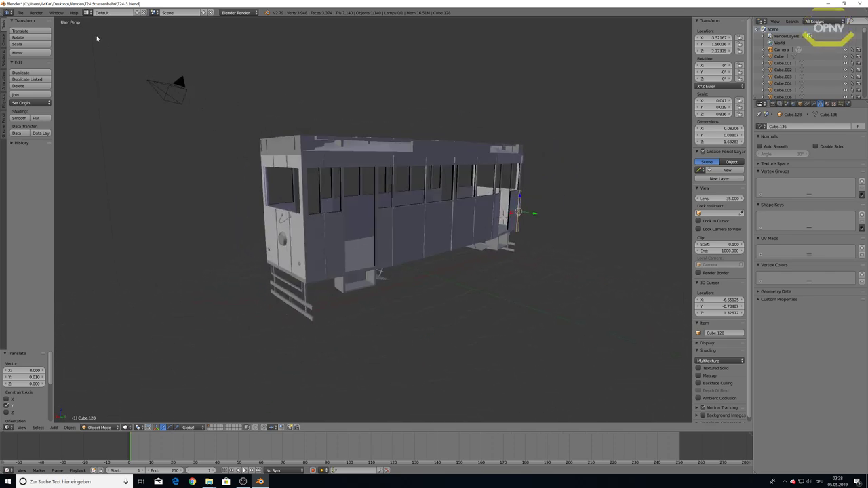
Step: Load T24-4.blend and place the door panel and long side panel
{"action": "left_click", "coordinate": [20, 12]}
{"action": "left_click", "coordinate": [28, 25]}
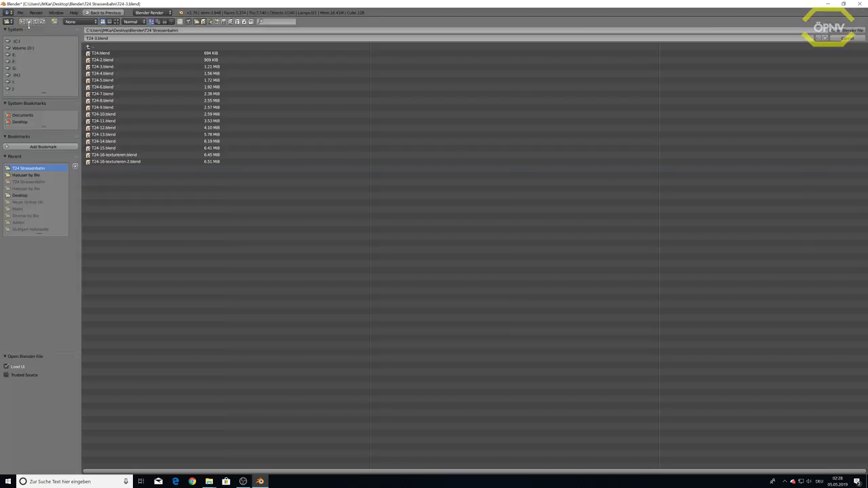
{"action": "double_click", "coordinate": [111, 73]}
{"action": "mouse_move", "coordinate": [346, 236]}
{"action": "middle_mouse_down"}
{"action": "mouse_move", "coordinate": [356, 233]}
{"action": "mouse_move", "coordinate": [303, 241]}
{"action": "middle_mouse_up"}
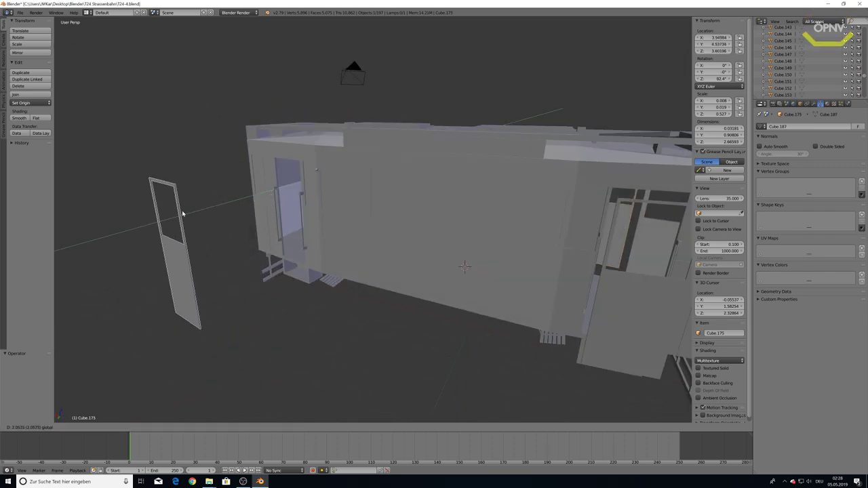
{"action": "left_click", "coordinate": [189, 212]}
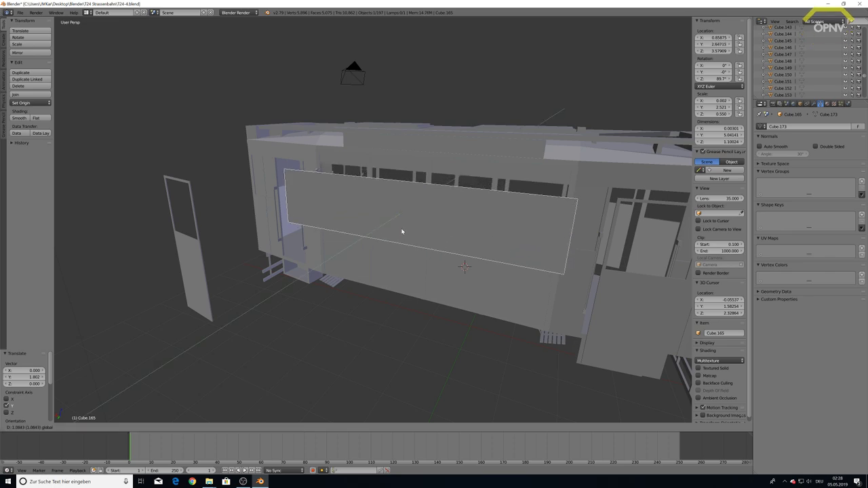
{"action": "left_click", "coordinate": [355, 262]}
Step: Inspect the front end, side wall and interior up close, then zoom out to the whole tram
{"action": "mouse_move", "coordinate": [354, 261]}
{"action": "middle_mouse_down"}
{"action": "mouse_move", "coordinate": [468, 250]}
{"action": "mouse_move", "coordinate": [398, 255]}
{"action": "middle_mouse_up"}
{"action": "scroll", "coordinate": [448, 222], "scroll_direction": "up", "scroll_amount": 5}
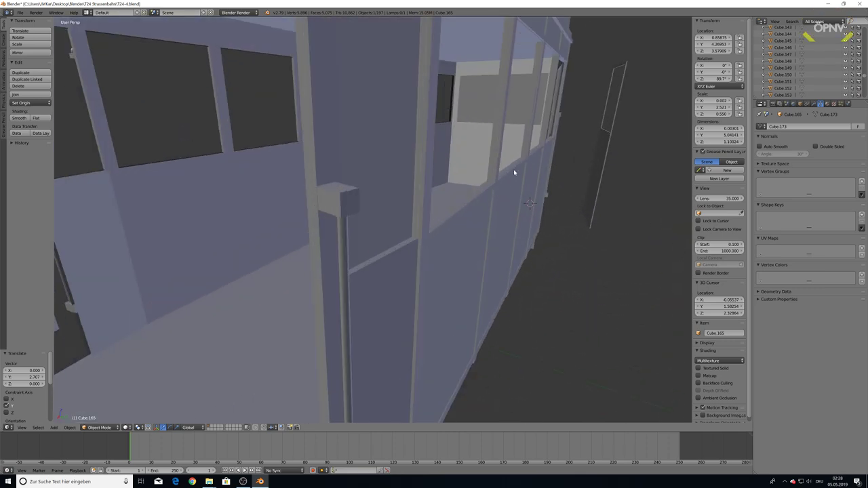
{"action": "mouse_move", "coordinate": [544, 132]}
{"action": "middle_mouse_down"}
{"action": "mouse_move", "coordinate": [442, 186]}
{"action": "mouse_move", "coordinate": [455, 181]}
{"action": "mouse_move", "coordinate": [426, 144]}
{"action": "middle_mouse_up"}
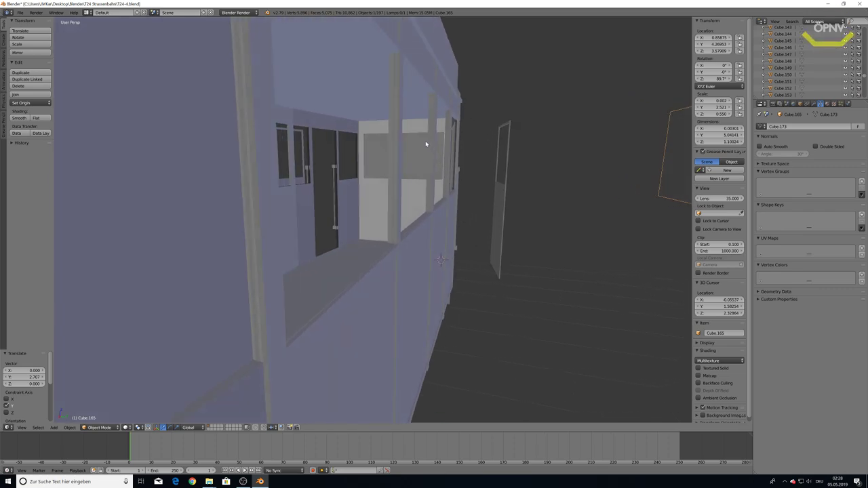
{"action": "mouse_move", "coordinate": [321, 141]}
{"action": "middle_mouse_down"}
{"action": "mouse_move", "coordinate": [348, 140]}
{"action": "mouse_move", "coordinate": [210, 186]}
{"action": "mouse_move", "coordinate": [323, 185]}
{"action": "mouse_move", "coordinate": [257, 183]}
{"action": "mouse_move", "coordinate": [234, 194]}
{"action": "mouse_move", "coordinate": [249, 215]}
{"action": "mouse_move", "coordinate": [259, 136]}
{"action": "mouse_move", "coordinate": [253, 191]}
{"action": "mouse_move", "coordinate": [311, 219]}
{"action": "middle_mouse_up"}
{"action": "scroll", "coordinate": [260, 165], "scroll_direction": "down", "scroll_amount": 5}
{"action": "mouse_move", "coordinate": [401, 236]}
{"action": "middle_mouse_down"}
{"action": "mouse_move", "coordinate": [387, 243]}
{"action": "mouse_move", "coordinate": [469, 194]}
{"action": "mouse_move", "coordinate": [383, 158]}
{"action": "mouse_move", "coordinate": [439, 165]}
{"action": "mouse_move", "coordinate": [458, 212]}
{"action": "mouse_move", "coordinate": [447, 218]}
{"action": "mouse_move", "coordinate": [453, 214]}
{"action": "mouse_move", "coordinate": [400, 164]}
{"action": "middle_mouse_up"}
{"action": "scroll", "coordinate": [469, 193], "scroll_direction": "up", "scroll_amount": 3}
{"action": "scroll", "coordinate": [384, 158], "scroll_direction": "down", "scroll_amount": 3}
{"action": "scroll", "coordinate": [438, 166], "scroll_direction": "up", "scroll_amount": 3}
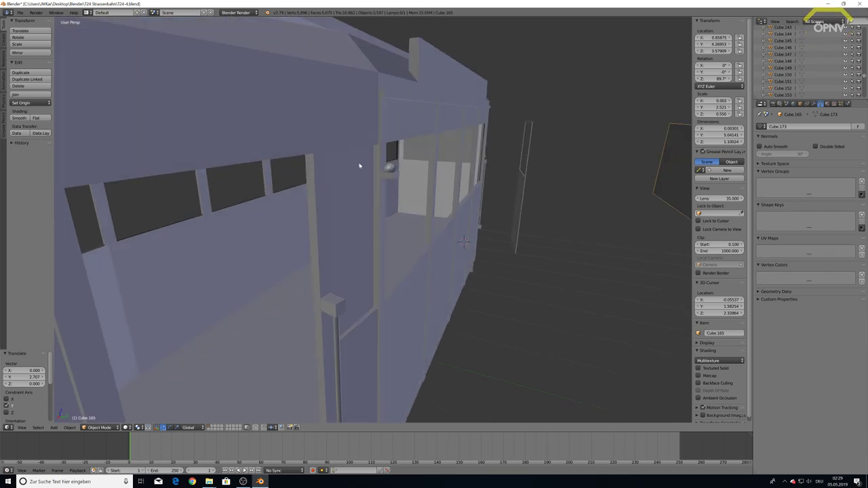
{"action": "scroll", "coordinate": [359, 165], "scroll_direction": "down", "scroll_amount": 3}
{"action": "mouse_move", "coordinate": [356, 223]}
{"action": "middle_mouse_down"}
{"action": "mouse_move", "coordinate": [364, 246]}
{"action": "mouse_move", "coordinate": [362, 218]}
{"action": "middle_mouse_up"}
{"action": "scroll", "coordinate": [364, 247], "scroll_direction": "down", "scroll_amount": 2}
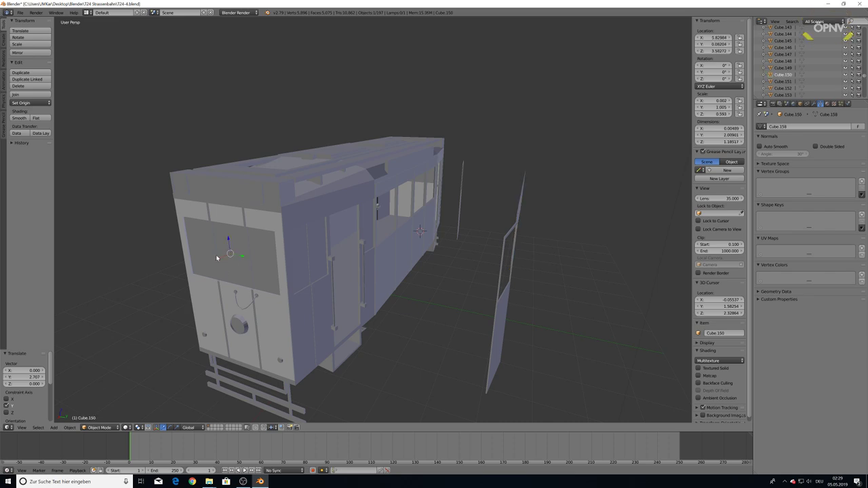
Step: Set the front window panel clear of the car's end along X and check it side-on
{"action": "left_click", "coordinate": [176, 312]}
{"action": "mouse_move", "coordinate": [177, 312]}
{"action": "middle_mouse_down"}
{"action": "mouse_move", "coordinate": [262, 312]}
{"action": "mouse_move", "coordinate": [387, 242]}
{"action": "mouse_move", "coordinate": [426, 243]}
{"action": "middle_mouse_up"}
{"action": "scroll", "coordinate": [210, 314], "scroll_direction": "down", "scroll_amount": 3}
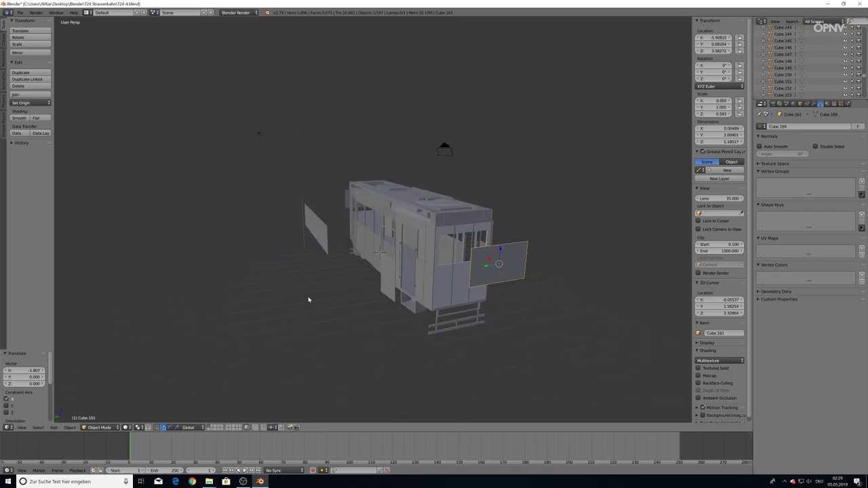
{"action": "mouse_move", "coordinate": [308, 299]}
{"action": "middle_mouse_down"}
{"action": "mouse_move", "coordinate": [360, 311]}
{"action": "mouse_move", "coordinate": [372, 304]}
{"action": "mouse_move", "coordinate": [332, 308]}
{"action": "mouse_move", "coordinate": [319, 298]}
{"action": "mouse_move", "coordinate": [379, 301]}
{"action": "middle_mouse_up"}
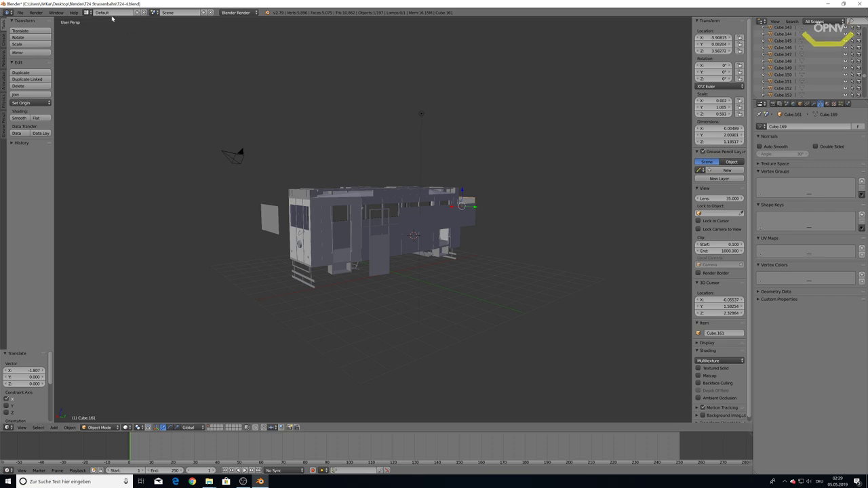
Step: Load T24-5.blend and orbit around the tram's side and end
{"action": "left_click", "coordinate": [20, 12]}
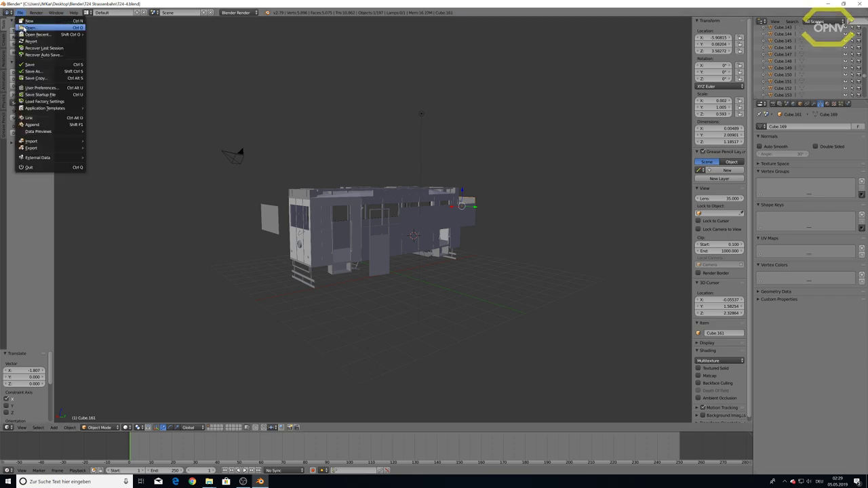
{"action": "left_click", "coordinate": [27, 27]}
{"action": "double_click", "coordinate": [101, 82]}
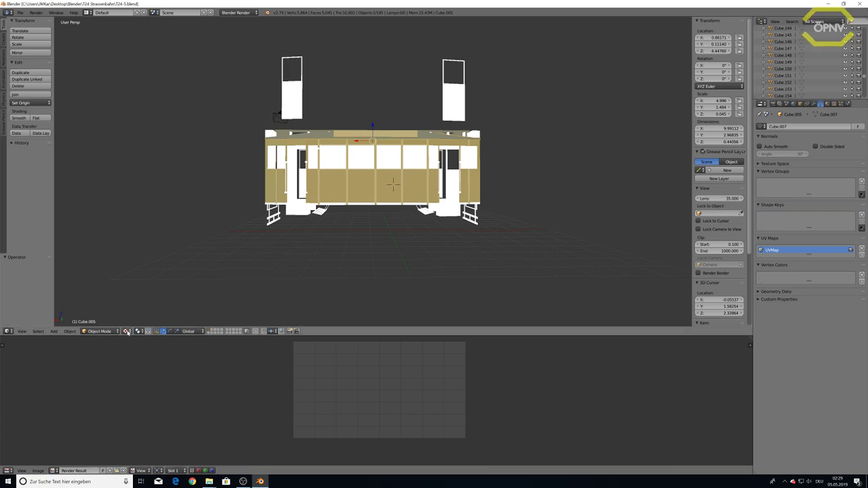
{"action": "middle_click_drag", "start_coordinate": [237, 318], "coordinate": [285, 298]}
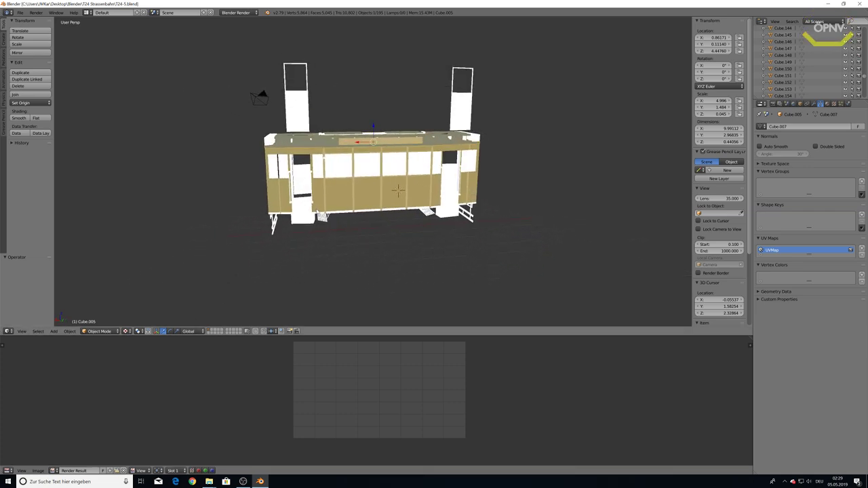
{"action": "mouse_move", "coordinate": [317, 211]}
{"action": "middle_mouse_down"}
{"action": "mouse_move", "coordinate": [316, 196]}
{"action": "mouse_move", "coordinate": [292, 182]}
{"action": "mouse_move", "coordinate": [278, 198]}
{"action": "mouse_move", "coordinate": [327, 192]}
{"action": "middle_mouse_up"}
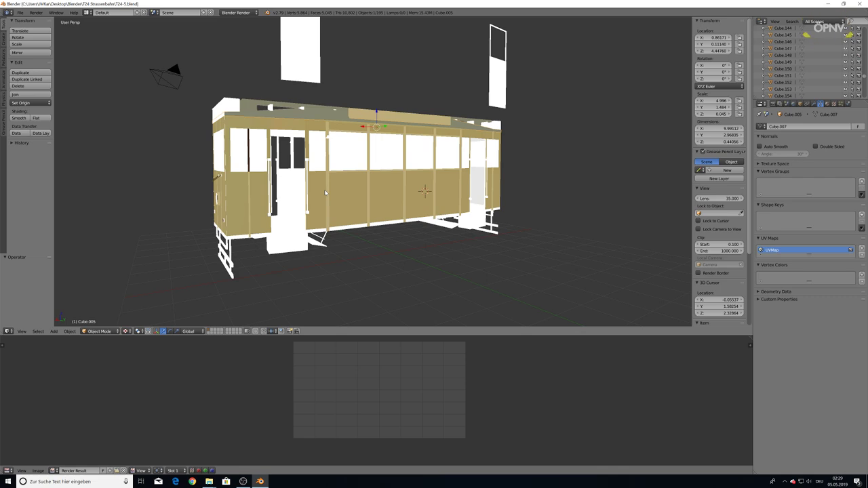
{"action": "mouse_move", "coordinate": [291, 171]}
{"action": "middle_mouse_down"}
{"action": "mouse_move", "coordinate": [296, 179]}
{"action": "mouse_move", "coordinate": [315, 176]}
{"action": "mouse_move", "coordinate": [203, 180]}
{"action": "middle_mouse_up"}
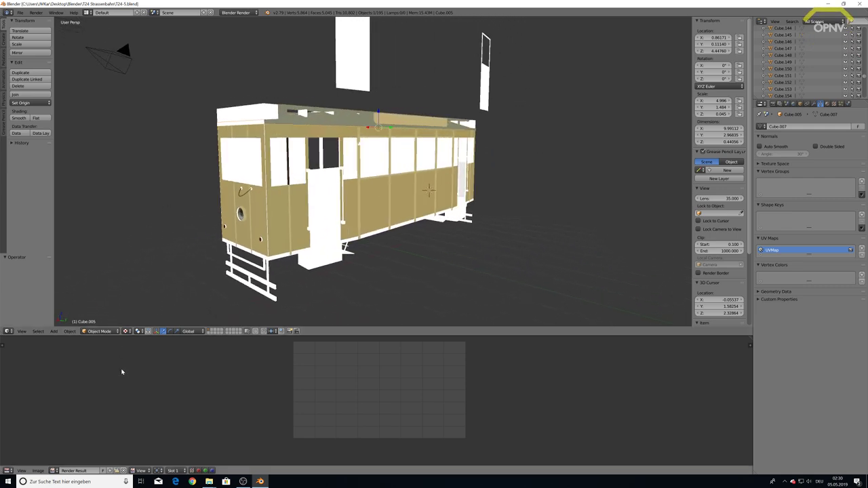
Step: Switch viewport shading to Solid, then back to Texture and view from the opposite end
{"action": "left_click", "coordinate": [129, 330]}
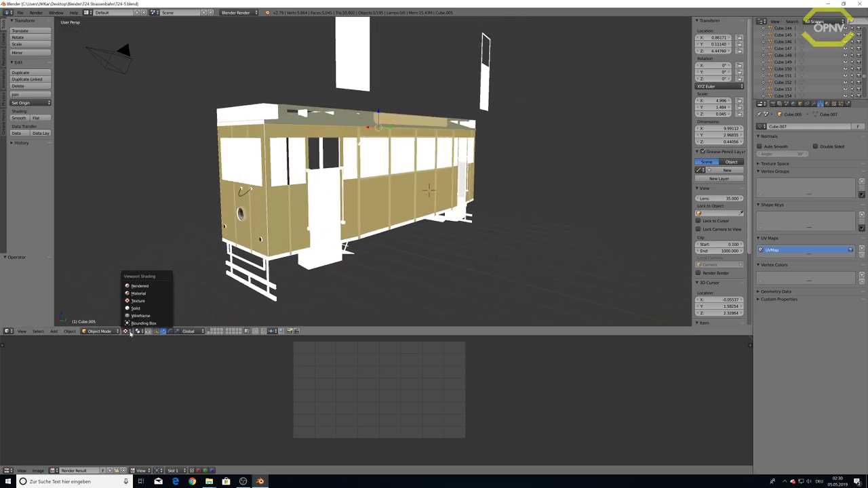
{"action": "left_click", "coordinate": [135, 308]}
{"action": "mouse_move", "coordinate": [180, 294]}
{"action": "middle_mouse_down"}
{"action": "mouse_move", "coordinate": [324, 228]}
{"action": "mouse_move", "coordinate": [228, 224]}
{"action": "mouse_move", "coordinate": [289, 231]}
{"action": "mouse_move", "coordinate": [291, 275]}
{"action": "middle_mouse_up"}
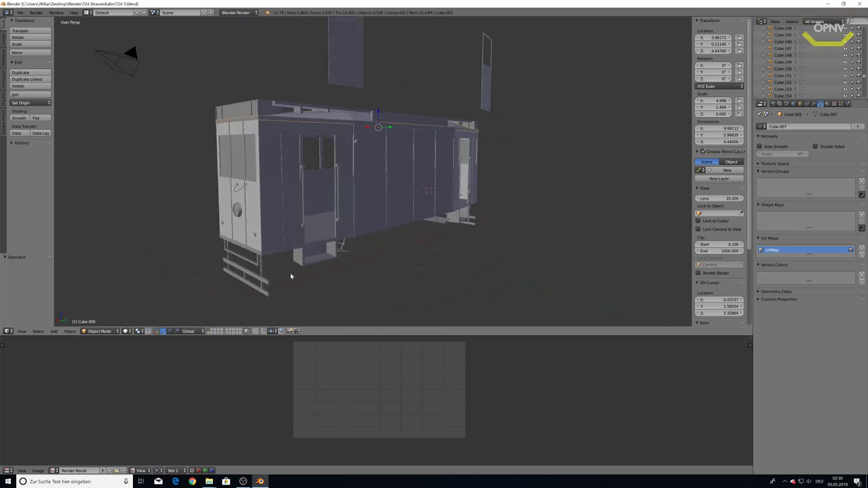
{"action": "left_click", "coordinate": [129, 332]}
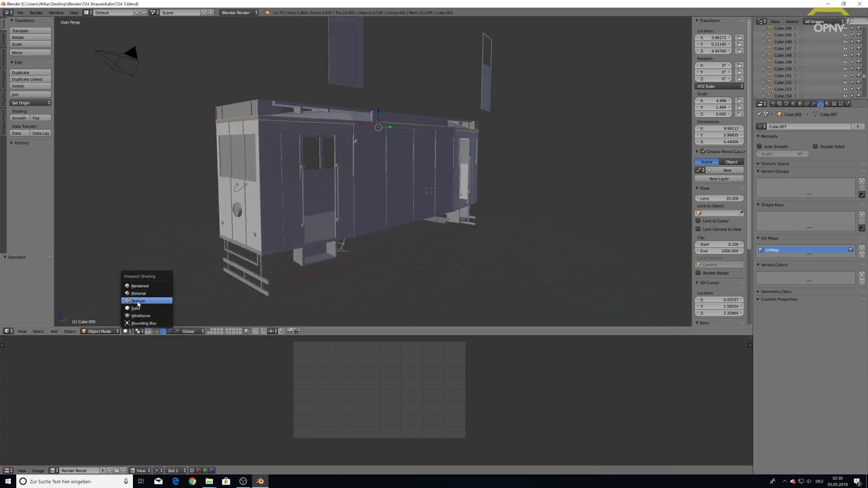
{"action": "left_click", "coordinate": [143, 299]}
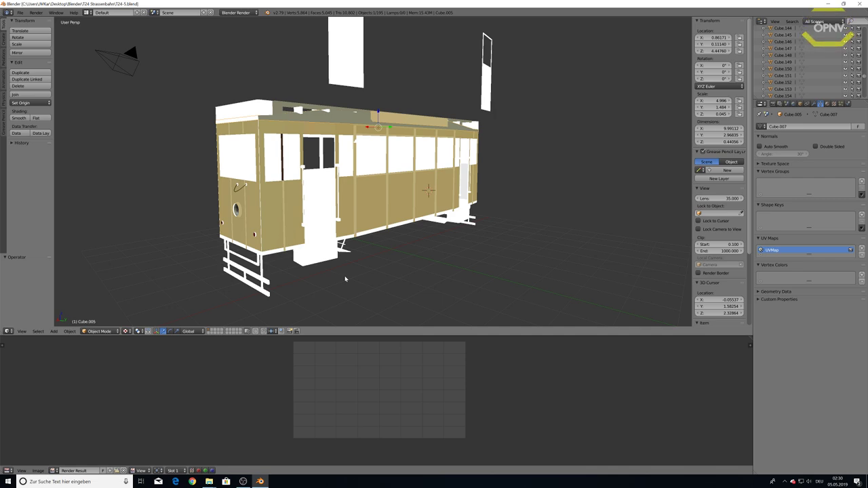
{"action": "mouse_move", "coordinate": [350, 274]}
{"action": "middle_mouse_down"}
{"action": "mouse_move", "coordinate": [288, 268]}
{"action": "mouse_move", "coordinate": [354, 264]}
{"action": "mouse_move", "coordinate": [356, 272]}
{"action": "mouse_move", "coordinate": [333, 252]}
{"action": "mouse_move", "coordinate": [271, 251]}
{"action": "mouse_move", "coordinate": [329, 258]}
{"action": "middle_mouse_up"}
{"action": "scroll", "coordinate": [356, 270], "scroll_direction": "up", "scroll_amount": 3}
{"action": "scroll", "coordinate": [355, 264], "scroll_direction": "down", "scroll_amount": 2}
{"action": "scroll", "coordinate": [355, 261], "scroll_direction": "down", "scroll_amount": 2}
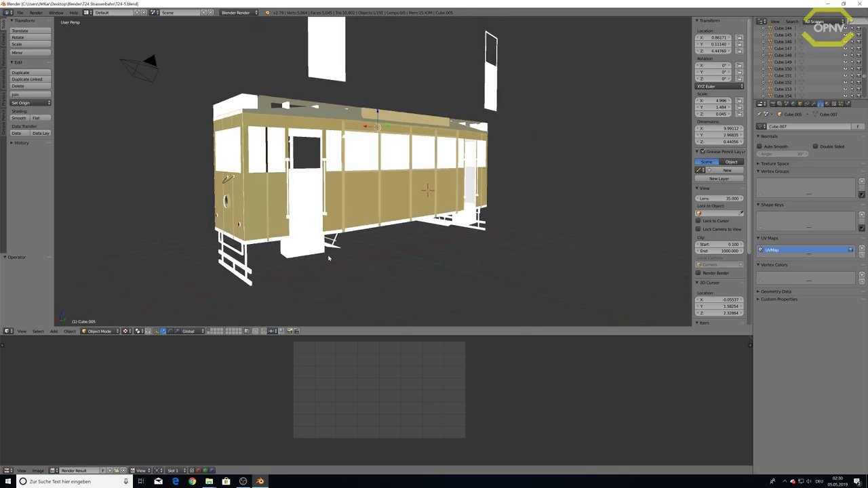
Step: Open the T24-6.blend stage of the tram model
{"action": "left_click", "coordinate": [20, 12]}
{"action": "left_click", "coordinate": [24, 27]}
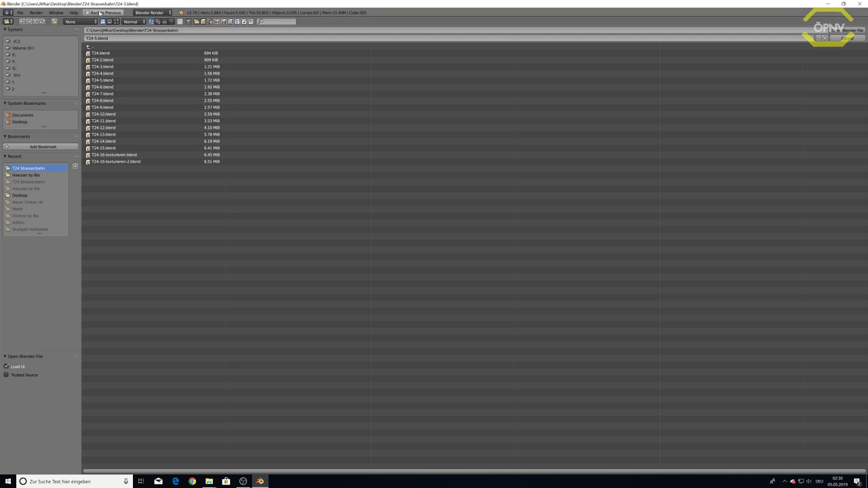
{"action": "double_click", "coordinate": [110, 88]}
Step: Select the front window panel Cube.150, then the cylinder Cylinder.015
{"action": "mouse_move", "coordinate": [243, 175]}
{"action": "middle_mouse_down"}
{"action": "mouse_move", "coordinate": [309, 176]}
{"action": "mouse_move", "coordinate": [251, 184]}
{"action": "mouse_move", "coordinate": [272, 166]}
{"action": "middle_mouse_up"}
{"action": "right_click", "coordinate": [275, 169]}
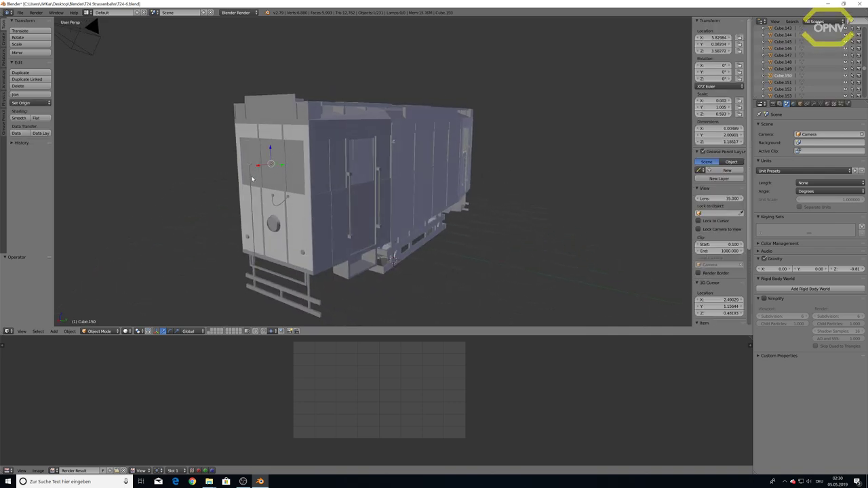
{"action": "right_click", "coordinate": [252, 183]}
Step: Orbit around the tram to inspect the underframe and body from low, side, rear and front views
{"action": "mouse_move", "coordinate": [251, 183]}
{"action": "middle_mouse_down"}
{"action": "mouse_move", "coordinate": [290, 210]}
{"action": "mouse_move", "coordinate": [441, 214]}
{"action": "middle_mouse_up"}
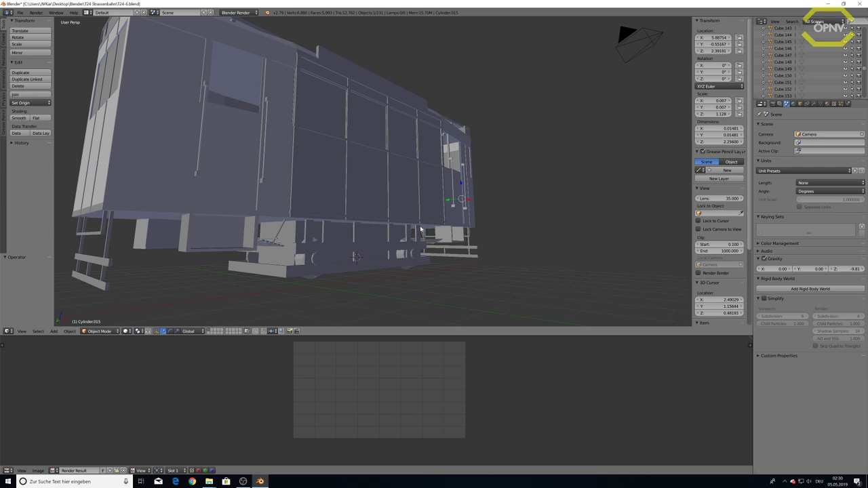
{"action": "mouse_move", "coordinate": [442, 209]}
{"action": "middle_mouse_down"}
{"action": "mouse_move", "coordinate": [425, 194]}
{"action": "mouse_move", "coordinate": [393, 207]}
{"action": "mouse_move", "coordinate": [462, 199]}
{"action": "middle_mouse_up"}
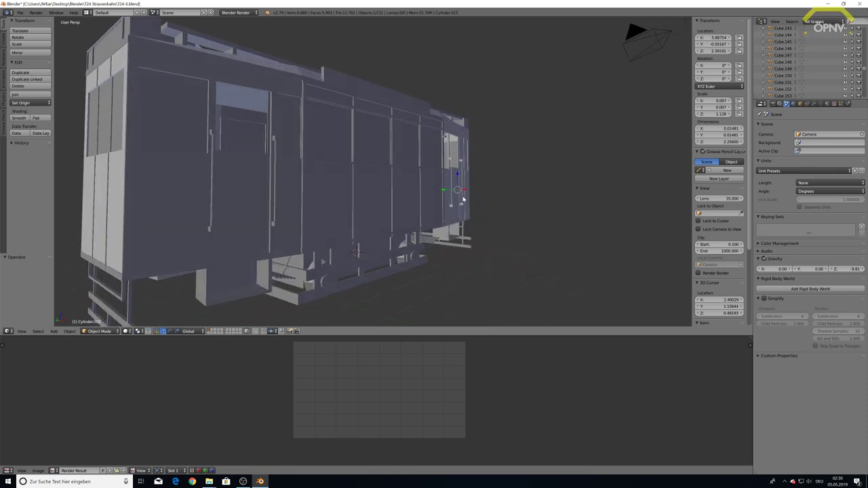
{"action": "mouse_move", "coordinate": [392, 166]}
{"action": "middle_mouse_down"}
{"action": "mouse_move", "coordinate": [368, 160]}
{"action": "mouse_move", "coordinate": [385, 165]}
{"action": "middle_mouse_up"}
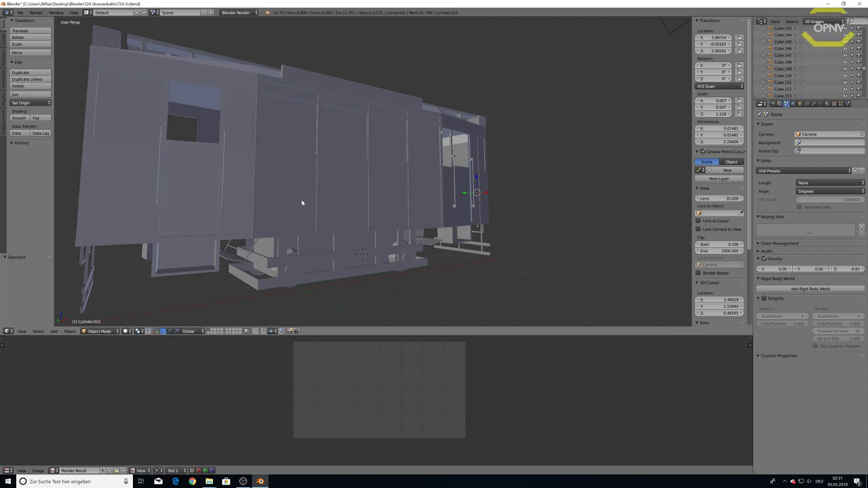
{"action": "middle_click_drag", "start_coordinate": [302, 202], "coordinate": [347, 194]}
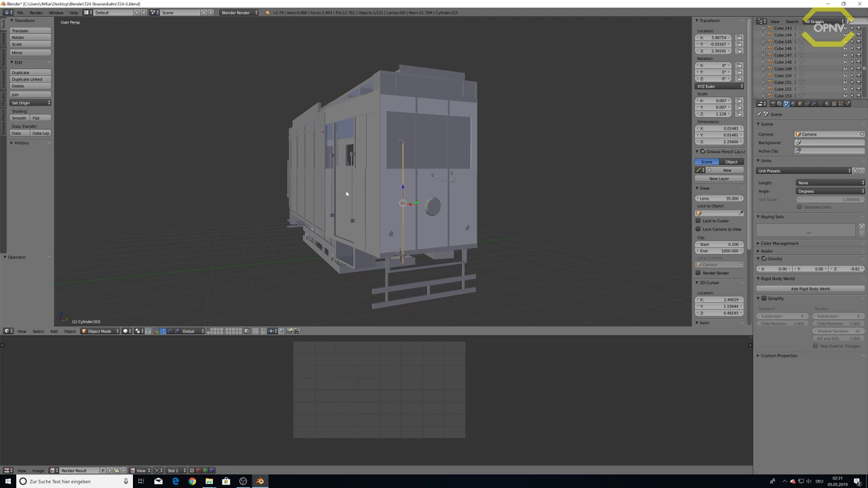
{"action": "middle_click_drag", "start_coordinate": [316, 258], "coordinate": [331, 261]}
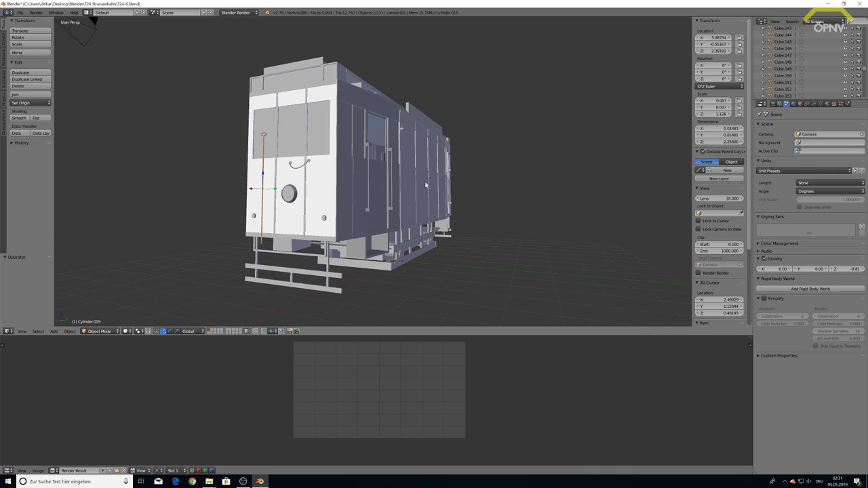
{"action": "mouse_move", "coordinate": [366, 217]}
{"action": "middle_mouse_down"}
{"action": "mouse_move", "coordinate": [414, 193]}
{"action": "mouse_move", "coordinate": [378, 195]}
{"action": "mouse_move", "coordinate": [399, 209]}
{"action": "mouse_move", "coordinate": [378, 209]}
{"action": "mouse_move", "coordinate": [409, 210]}
{"action": "mouse_move", "coordinate": [496, 191]}
{"action": "mouse_move", "coordinate": [443, 206]}
{"action": "mouse_move", "coordinate": [429, 196]}
{"action": "middle_mouse_up"}
{"action": "scroll", "coordinate": [435, 204], "scroll_direction": "up", "scroll_amount": 2}
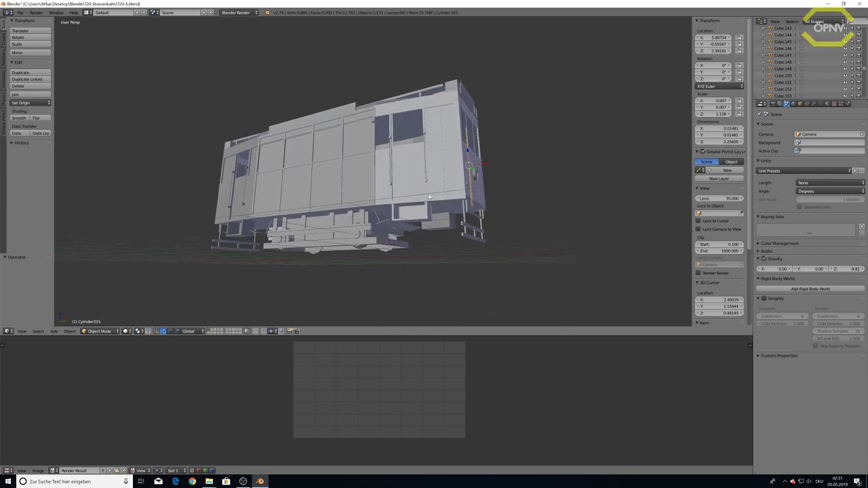
{"action": "middle_click_drag", "start_coordinate": [330, 147], "coordinate": [335, 156]}
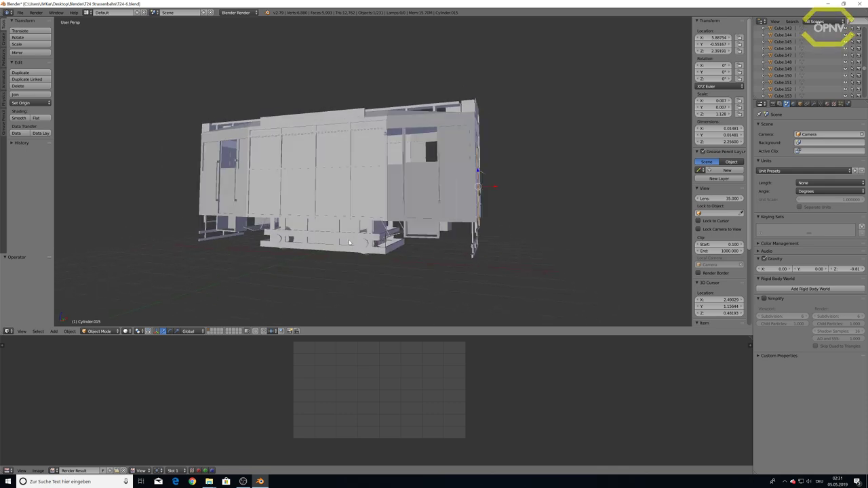
{"action": "middle_click_drag", "start_coordinate": [349, 243], "coordinate": [381, 255]}
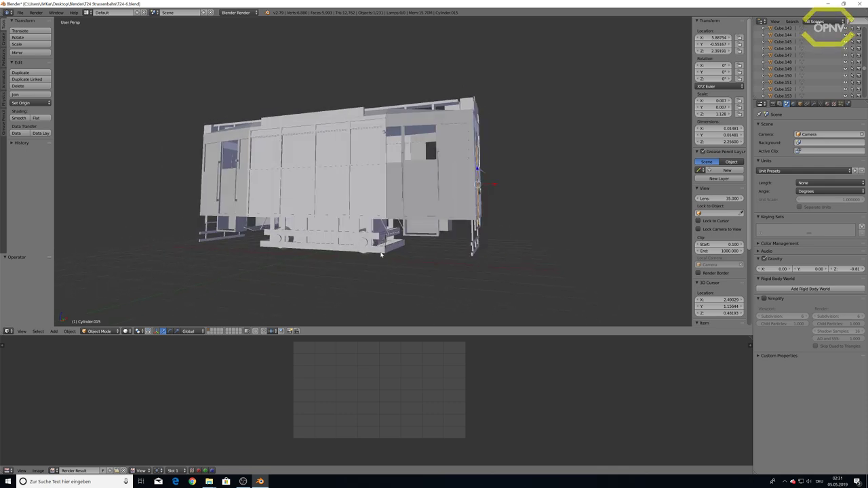
{"action": "mouse_move", "coordinate": [362, 210]}
{"action": "middle_mouse_down"}
{"action": "mouse_move", "coordinate": [217, 227]}
{"action": "mouse_move", "coordinate": [224, 223]}
{"action": "middle_mouse_up"}
Step: Select side panel Cube.200 and slide it along Y away from the car
{"action": "right_click", "coordinate": [399, 204]}
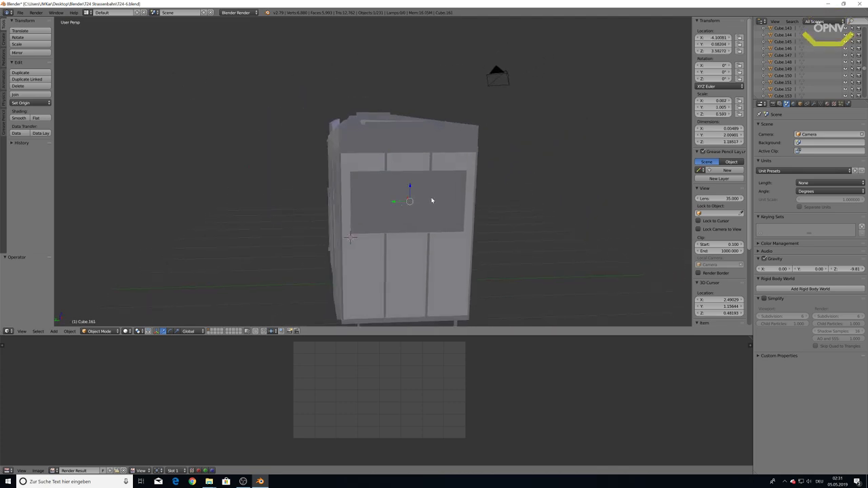
{"action": "mouse_move", "coordinate": [412, 194]}
{"action": "middle_mouse_down"}
{"action": "mouse_move", "coordinate": [403, 200]}
{"action": "mouse_move", "coordinate": [393, 170]}
{"action": "middle_mouse_up"}
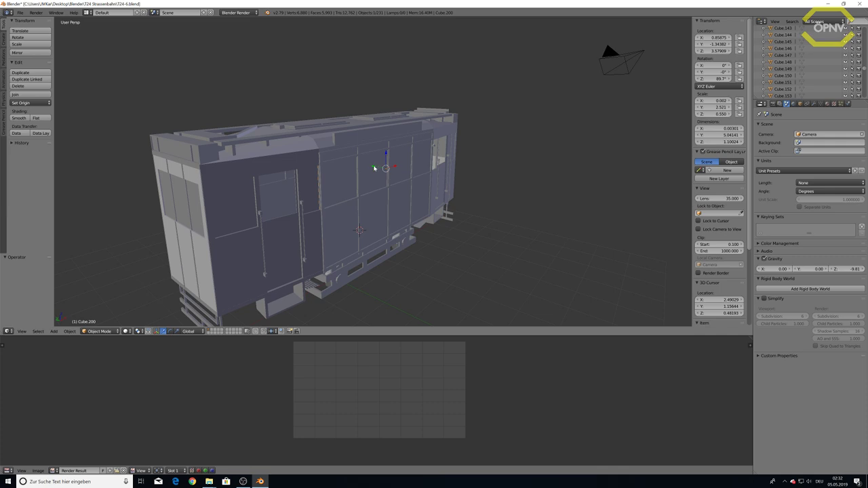
{"action": "mouse_move", "coordinate": [374, 167]}
{"action": "left_mouse_down"}
{"action": "mouse_move", "coordinate": [442, 190]}
{"action": "mouse_move", "coordinate": [508, 197]}
{"action": "left_mouse_up"}
Step: Zoom in close on the car and select the small roof piece Cube.033
{"action": "mouse_move", "coordinate": [508, 197]}
{"action": "middle_mouse_down"}
{"action": "mouse_move", "coordinate": [461, 156]}
{"action": "mouse_move", "coordinate": [440, 155]}
{"action": "mouse_move", "coordinate": [459, 155]}
{"action": "mouse_move", "coordinate": [465, 144]}
{"action": "mouse_move", "coordinate": [465, 164]}
{"action": "mouse_move", "coordinate": [558, 146]}
{"action": "mouse_move", "coordinate": [570, 158]}
{"action": "mouse_move", "coordinate": [490, 147]}
{"action": "mouse_move", "coordinate": [578, 144]}
{"action": "mouse_move", "coordinate": [554, 163]}
{"action": "mouse_move", "coordinate": [487, 173]}
{"action": "mouse_move", "coordinate": [459, 170]}
{"action": "mouse_move", "coordinate": [457, 159]}
{"action": "middle_mouse_up"}
{"action": "scroll", "coordinate": [460, 155], "scroll_direction": "up", "scroll_amount": 5}
{"action": "scroll", "coordinate": [460, 156], "scroll_direction": "up", "scroll_amount": 5}
{"action": "scroll", "coordinate": [459, 170], "scroll_direction": "down", "scroll_amount": 2}
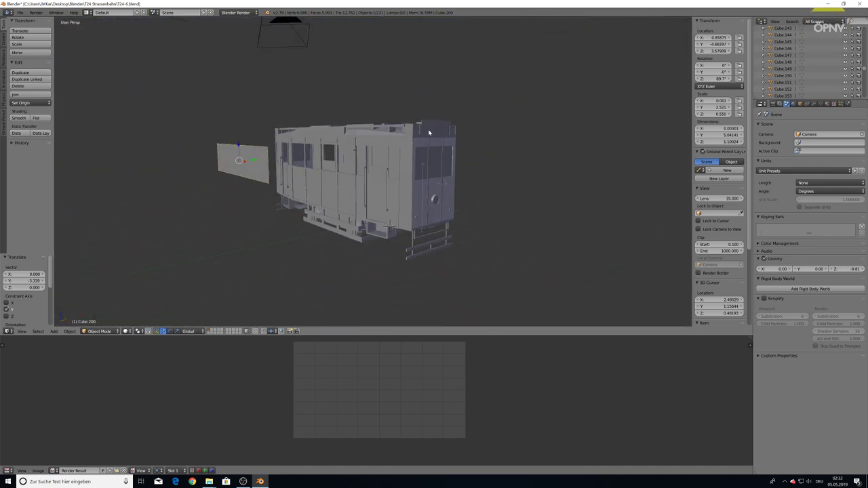
{"action": "middle_click_drag", "start_coordinate": [428, 132], "coordinate": [475, 125]}
{"action": "scroll", "coordinate": [517, 118], "scroll_direction": "up", "scroll_amount": 3}
{"action": "right_click", "coordinate": [527, 98]}
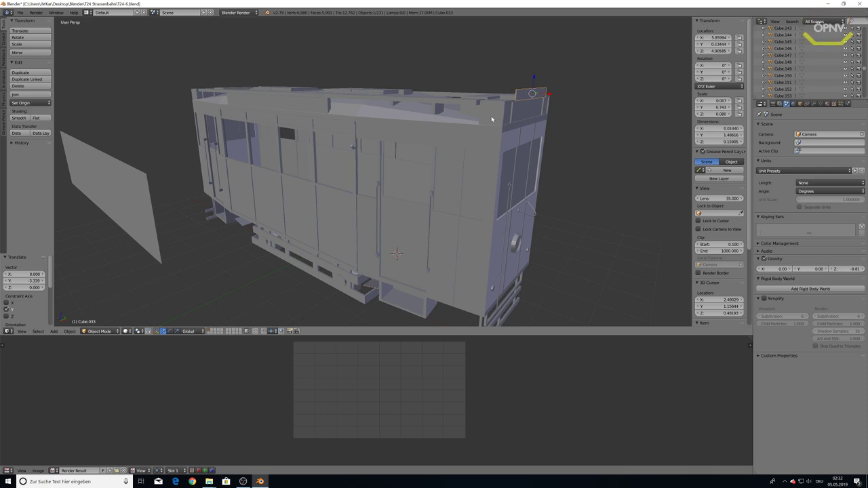
Step: Orbit around the tram to side, front and left oblique views, then bring up File > Open
{"action": "mouse_move", "coordinate": [542, 107]}
{"action": "middle_mouse_down"}
{"action": "mouse_move", "coordinate": [353, 141]}
{"action": "mouse_move", "coordinate": [359, 160]}
{"action": "middle_mouse_up"}
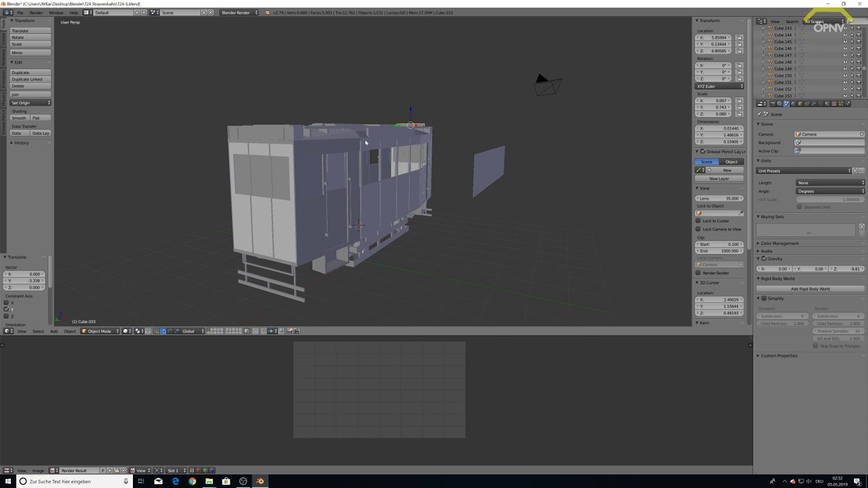
{"action": "mouse_move", "coordinate": [367, 143]}
{"action": "middle_mouse_down"}
{"action": "mouse_move", "coordinate": [335, 151]}
{"action": "mouse_move", "coordinate": [356, 155]}
{"action": "mouse_move", "coordinate": [337, 190]}
{"action": "mouse_move", "coordinate": [353, 188]}
{"action": "middle_mouse_up"}
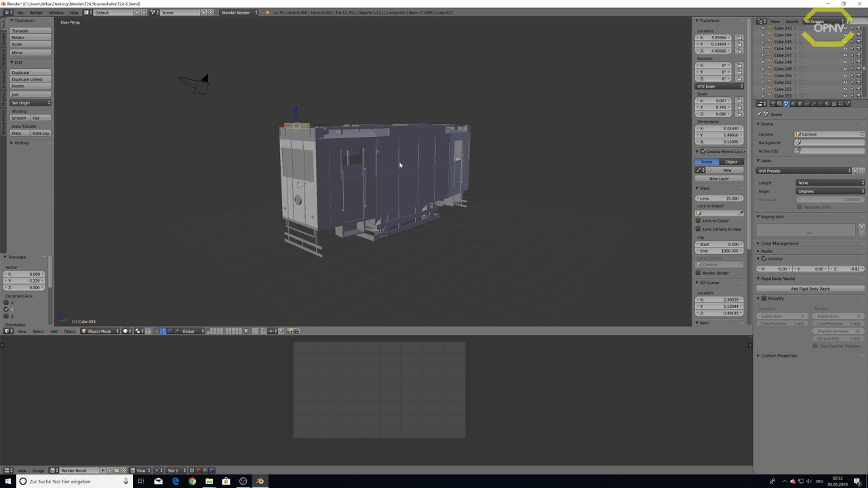
{"action": "middle_click_drag", "start_coordinate": [400, 164], "coordinate": [412, 166]}
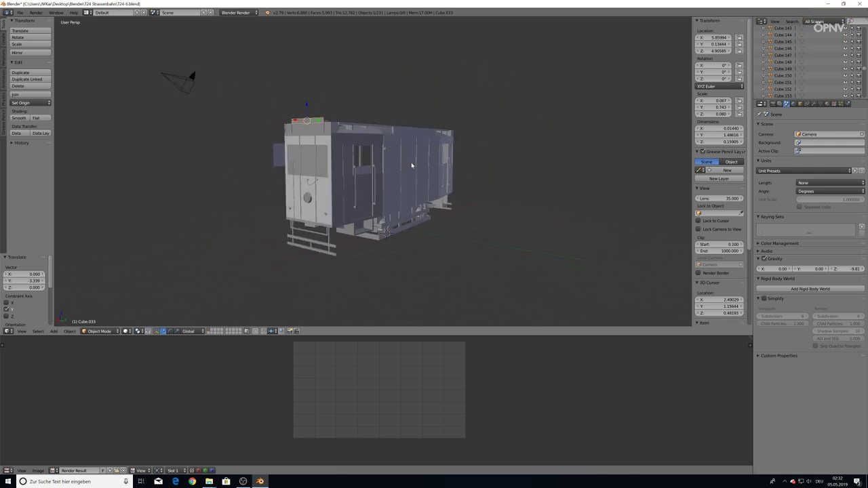
{"action": "middle_click_drag", "start_coordinate": [539, 149], "coordinate": [404, 166]}
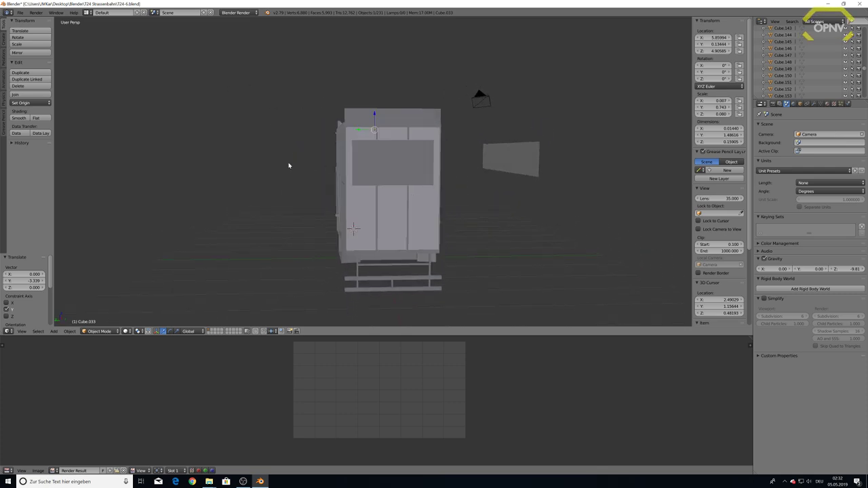
{"action": "middle_click_drag", "start_coordinate": [290, 165], "coordinate": [378, 165]}
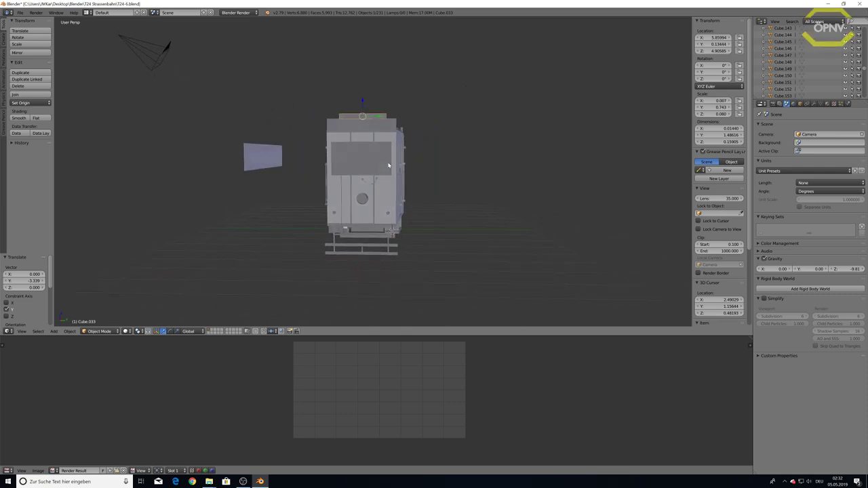
{"action": "middle_click_drag", "start_coordinate": [403, 159], "coordinate": [314, 113]}
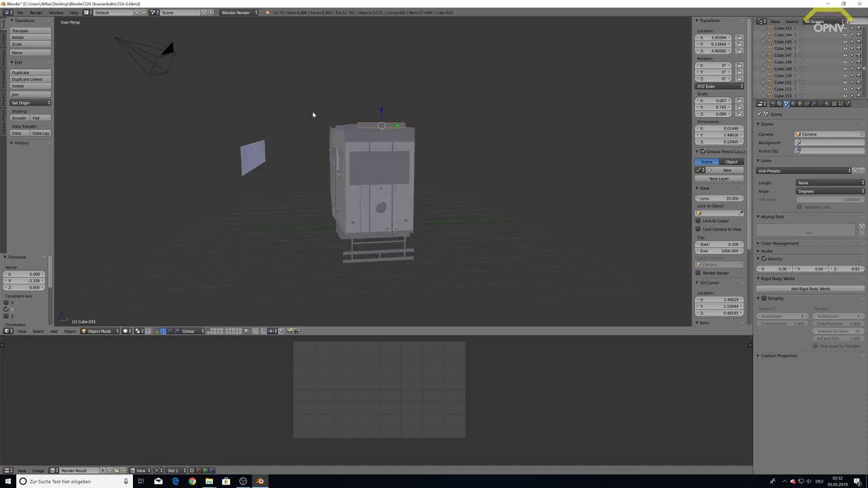
{"action": "left_click", "coordinate": [21, 13]}
Step: Load T24-7.blend and look over the tram from the front-left round to its side
{"action": "left_click", "coordinate": [38, 23]}
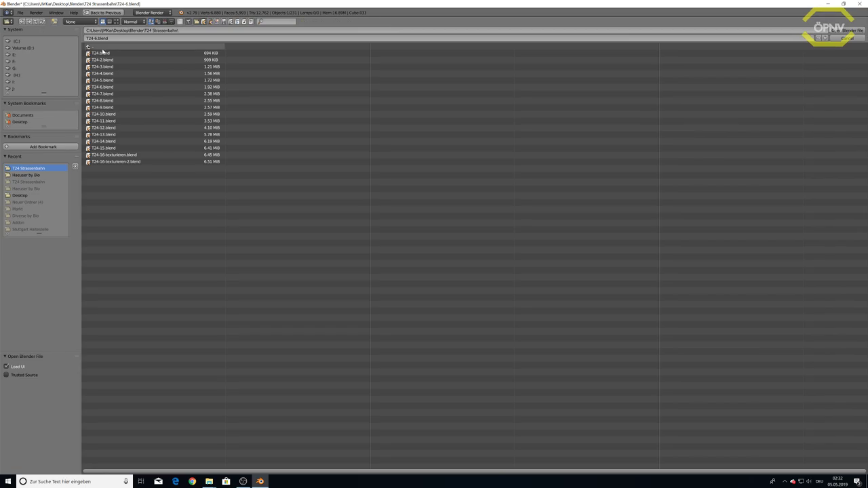
{"action": "double_click", "coordinate": [108, 95]}
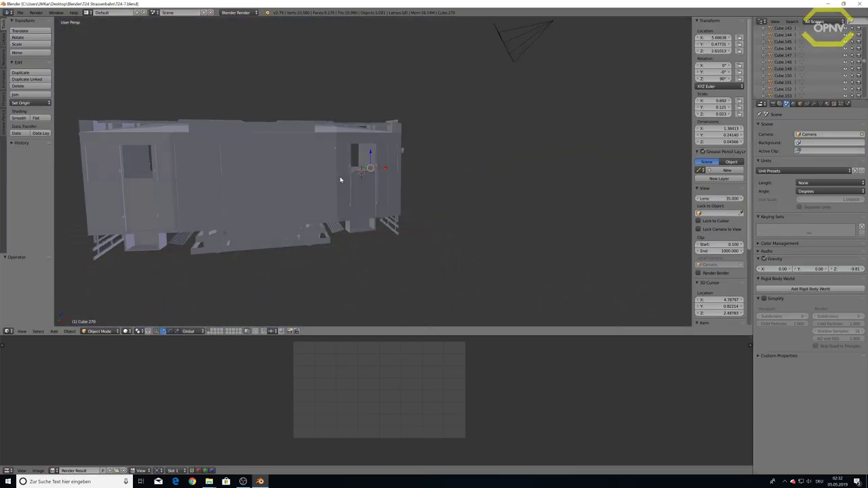
{"action": "mouse_move", "coordinate": [340, 179]}
{"action": "middle_mouse_down"}
{"action": "mouse_move", "coordinate": [312, 184]}
{"action": "mouse_move", "coordinate": [362, 179]}
{"action": "mouse_move", "coordinate": [313, 177]}
{"action": "mouse_move", "coordinate": [331, 173]}
{"action": "middle_mouse_up"}
{"action": "scroll", "coordinate": [332, 172], "scroll_direction": "up", "scroll_amount": 2}
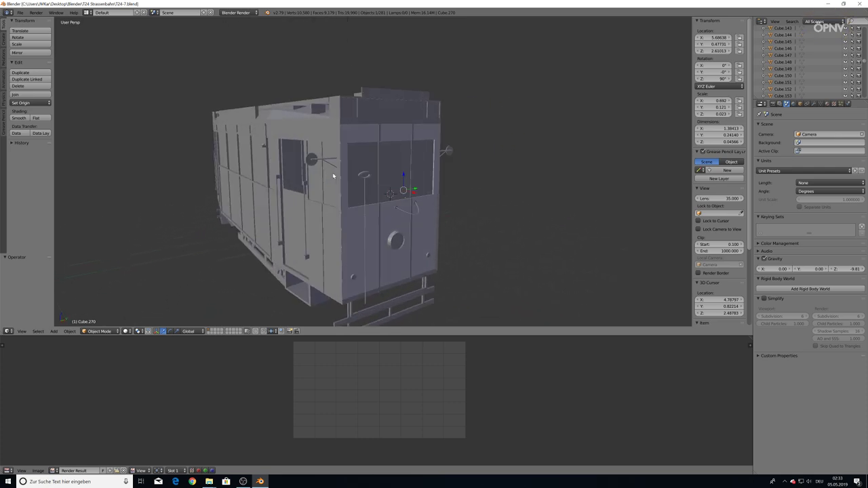
{"action": "scroll", "coordinate": [333, 172], "scroll_direction": "up", "scroll_amount": 3}
{"action": "mouse_move", "coordinate": [259, 148]}
{"action": "middle_mouse_down"}
{"action": "mouse_move", "coordinate": [306, 162]}
{"action": "mouse_move", "coordinate": [264, 166]}
{"action": "mouse_move", "coordinate": [490, 131]}
{"action": "mouse_move", "coordinate": [505, 145]}
{"action": "middle_mouse_up"}
Step: Pull side panels Cube.165, Cube.200 and Cube.002 outward from the tram body
{"action": "right_click", "coordinate": [506, 145]}
{"action": "left_click_drag", "start_coordinate": [519, 143], "coordinate": [512, 171]}
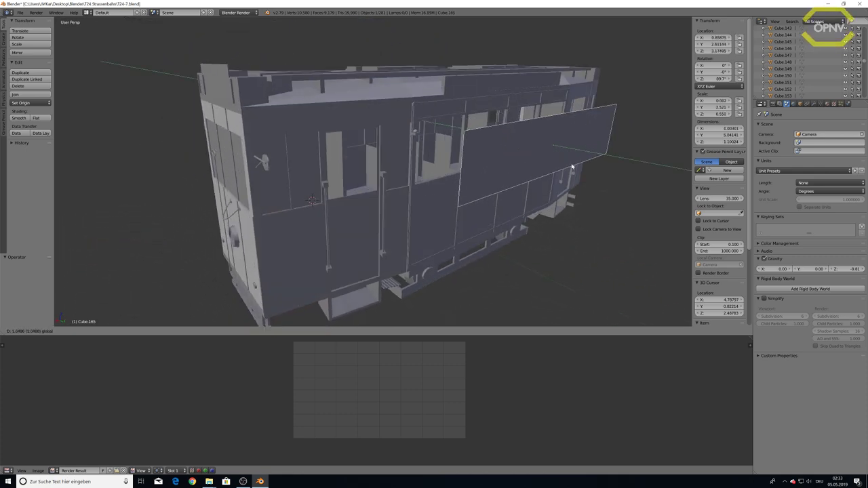
{"action": "mouse_move", "coordinate": [451, 139]}
{"action": "middle_mouse_down"}
{"action": "mouse_move", "coordinate": [513, 139]}
{"action": "mouse_move", "coordinate": [238, 156]}
{"action": "middle_mouse_up"}
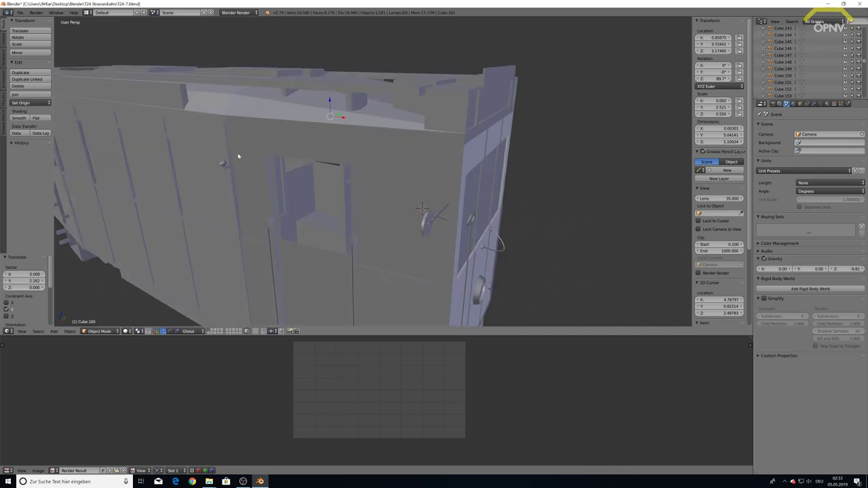
{"action": "right_click", "coordinate": [129, 172]}
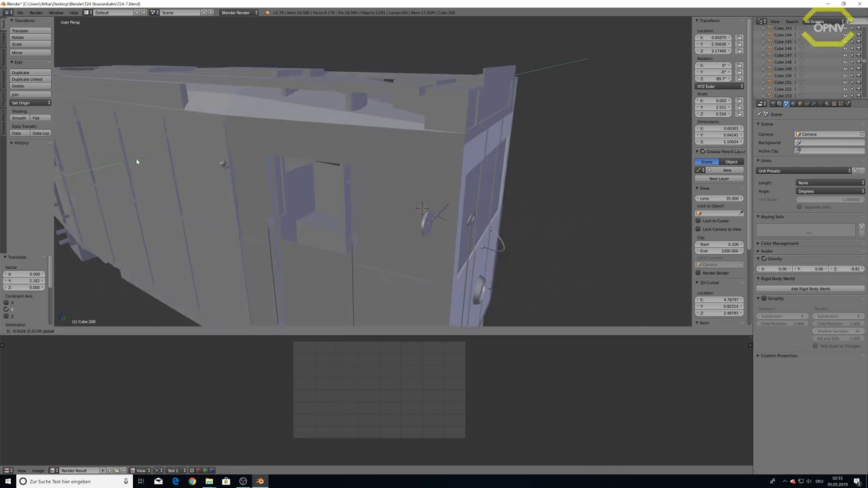
{"action": "left_click_drag", "start_coordinate": [136, 157], "coordinate": [299, 257]}
{"action": "scroll", "coordinate": [210, 257], "scroll_direction": "down", "scroll_amount": 5}
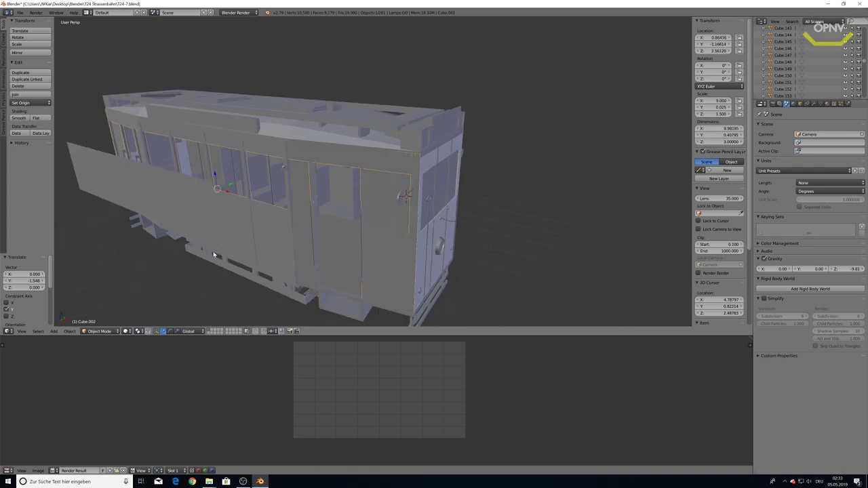
{"action": "right_click", "coordinate": [240, 196]}
{"action": "left_click_drag", "start_coordinate": [233, 186], "coordinate": [135, 223]}
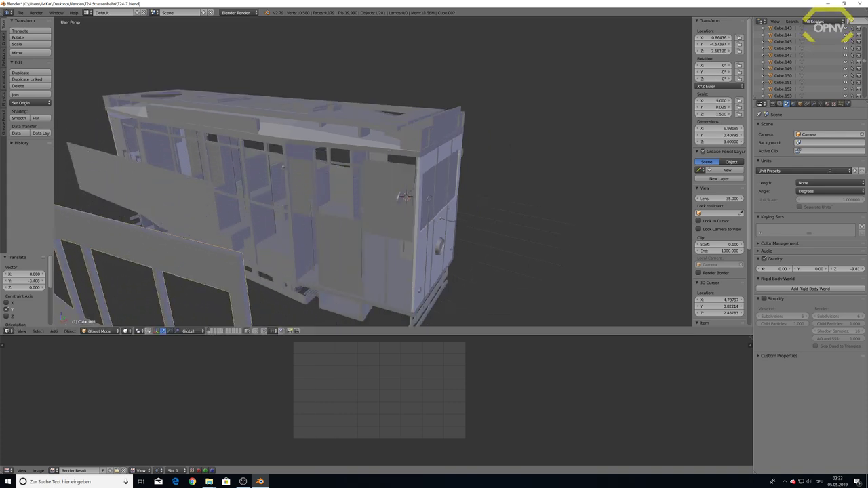
{"action": "mouse_move", "coordinate": [651, 132]}
{"action": "middle_mouse_down"}
{"action": "mouse_move", "coordinate": [504, 126]}
{"action": "mouse_move", "coordinate": [402, 201]}
{"action": "middle_mouse_up"}
Step: Move wall panel Cube.001 outward and push Cube.200 farther away to expose the interior
{"action": "right_click", "coordinate": [426, 187]}
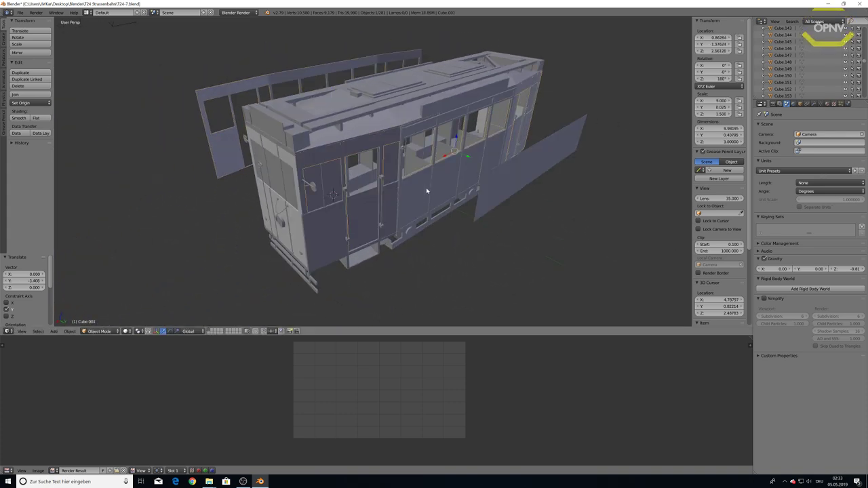
{"action": "left_click_drag", "start_coordinate": [468, 157], "coordinate": [620, 190]}
{"action": "middle_click_drag", "start_coordinate": [619, 190], "coordinate": [398, 151]}
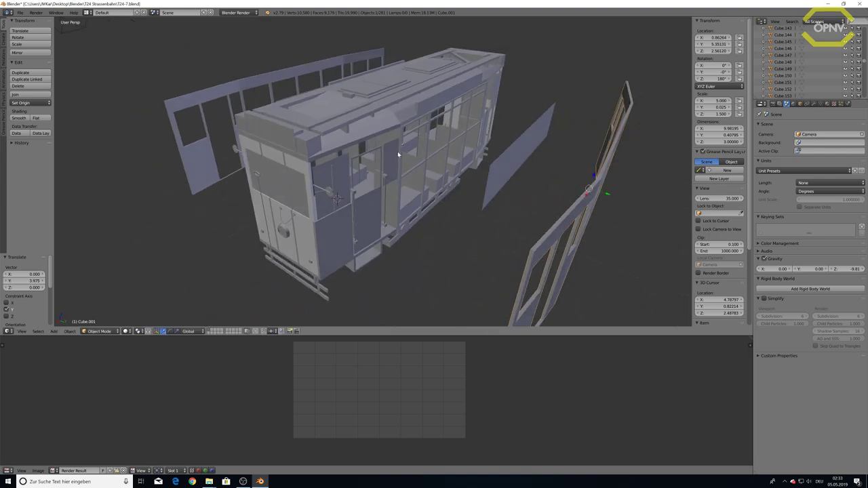
{"action": "scroll", "coordinate": [450, 150], "scroll_direction": "up", "scroll_amount": 3}
{"action": "mouse_move", "coordinate": [449, 151]}
{"action": "middle_mouse_down"}
{"action": "mouse_move", "coordinate": [411, 211]}
{"action": "mouse_move", "coordinate": [359, 223]}
{"action": "middle_mouse_up"}
{"action": "right_click", "coordinate": [319, 246]}
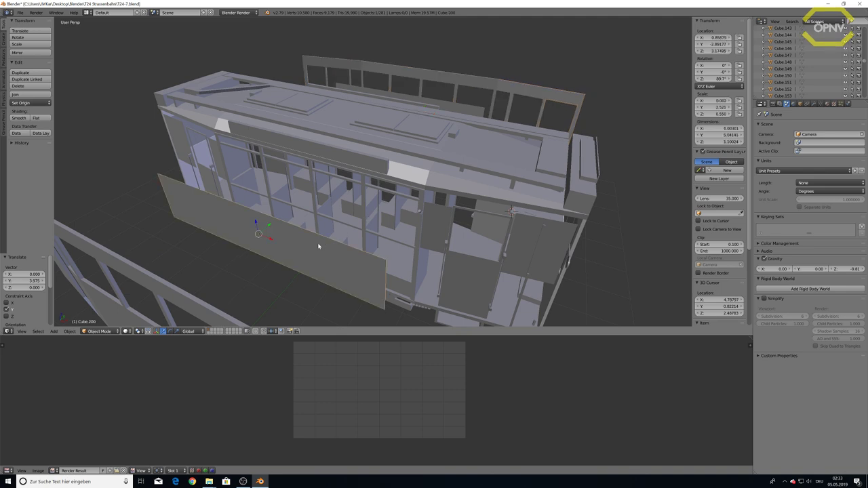
{"action": "left_click_drag", "start_coordinate": [270, 224], "coordinate": [184, 296]}
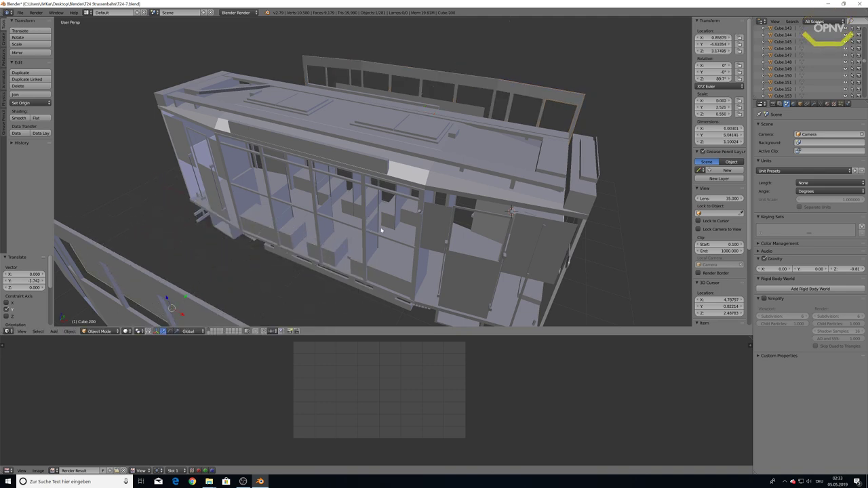
{"action": "middle_click_drag", "start_coordinate": [183, 297], "coordinate": [442, 228]}
{"action": "middle_click_drag", "start_coordinate": [507, 233], "coordinate": [483, 159]}
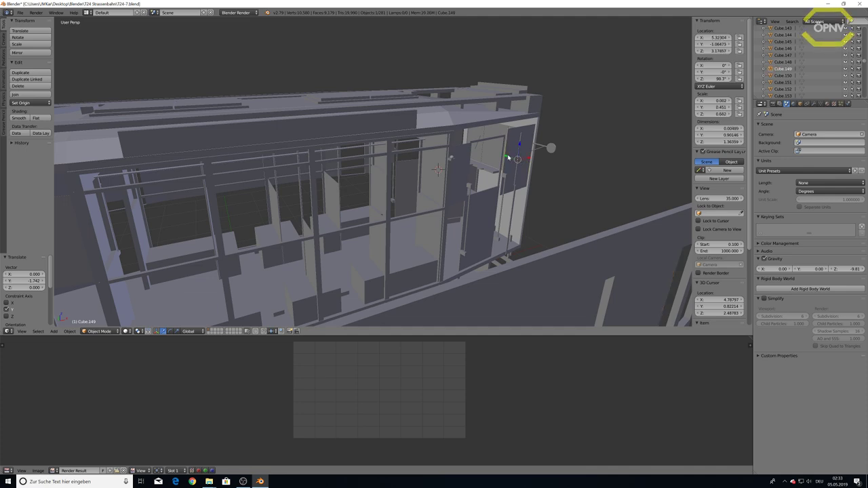
Step: Slide the door panels Cube.149 and Cube.176 aside
{"action": "right_click", "coordinate": [512, 159]}
{"action": "left_click_drag", "start_coordinate": [510, 161], "coordinate": [594, 219]}
{"action": "right_click", "coordinate": [486, 212]}
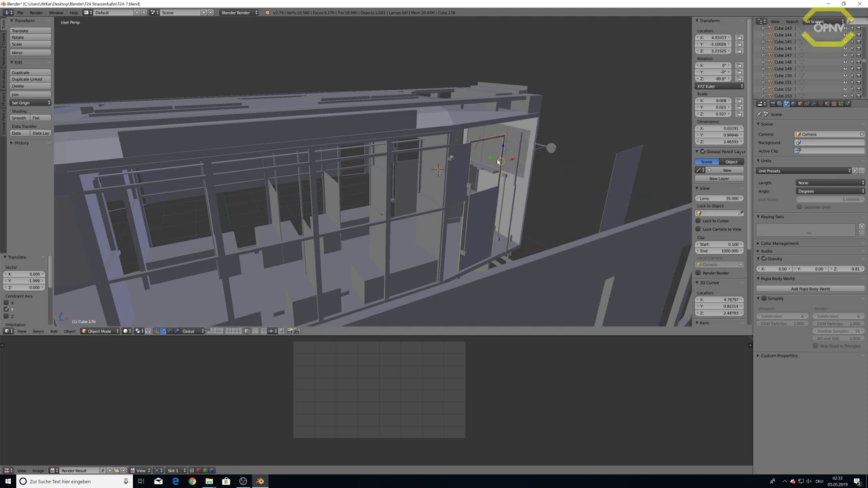
{"action": "left_click_drag", "start_coordinate": [498, 161], "coordinate": [543, 190]}
Step: Zoom through the cabin to view the seats, doors and aisle, then view the tram from above
{"action": "mouse_move", "coordinate": [461, 165]}
{"action": "middle_mouse_down"}
{"action": "mouse_move", "coordinate": [469, 168]}
{"action": "mouse_move", "coordinate": [419, 130]}
{"action": "middle_mouse_up"}
{"action": "scroll", "coordinate": [469, 168], "scroll_direction": "up", "scroll_amount": 3}
{"action": "scroll", "coordinate": [468, 168], "scroll_direction": "down", "scroll_amount": 3}
{"action": "scroll", "coordinate": [416, 131], "scroll_direction": "up", "scroll_amount": 2}
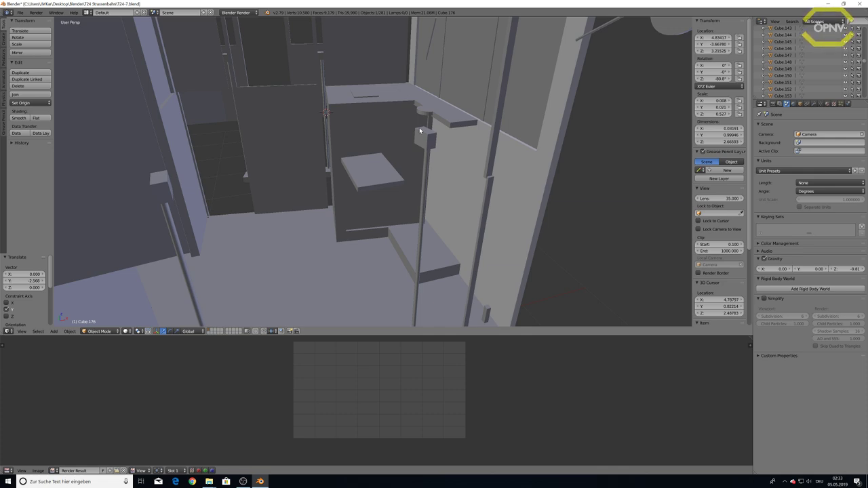
{"action": "mouse_move", "coordinate": [420, 130]}
{"action": "middle_mouse_down"}
{"action": "mouse_move", "coordinate": [290, 155]}
{"action": "mouse_move", "coordinate": [258, 206]}
{"action": "middle_mouse_up"}
{"action": "scroll", "coordinate": [257, 205], "scroll_direction": "up", "scroll_amount": 3}
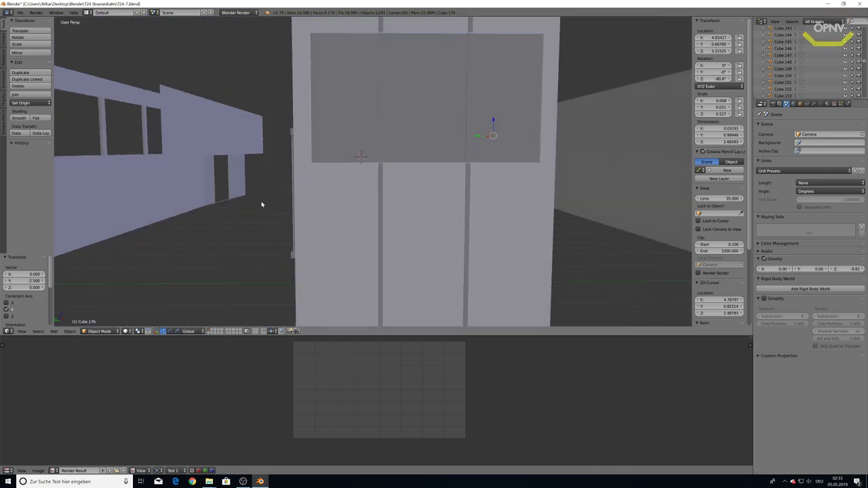
{"action": "scroll", "coordinate": [258, 205], "scroll_direction": "up", "scroll_amount": 2}
{"action": "scroll", "coordinate": [257, 209], "scroll_direction": "up", "scroll_amount": 2}
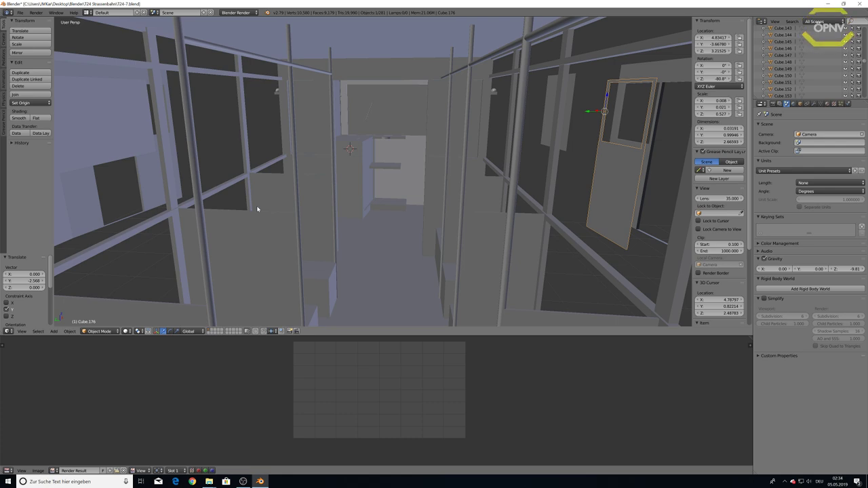
{"action": "middle_click_drag", "start_coordinate": [256, 209], "coordinate": [297, 174]}
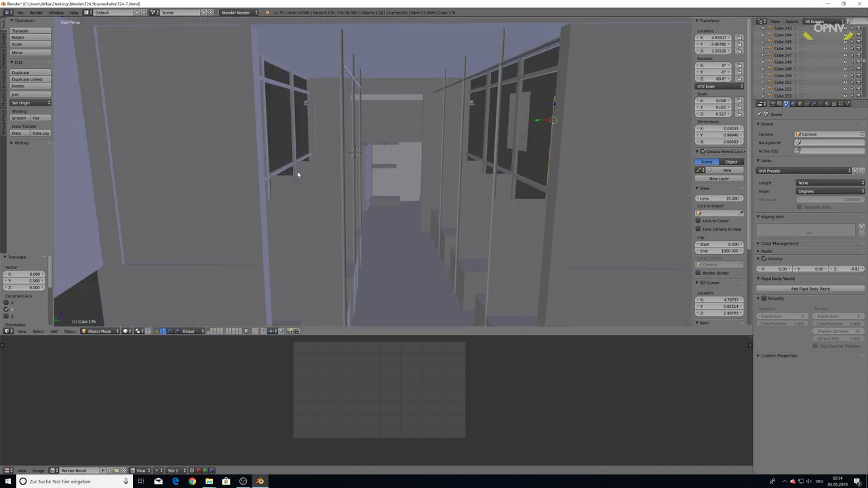
{"action": "scroll", "coordinate": [297, 171], "scroll_direction": "down", "scroll_amount": 5}
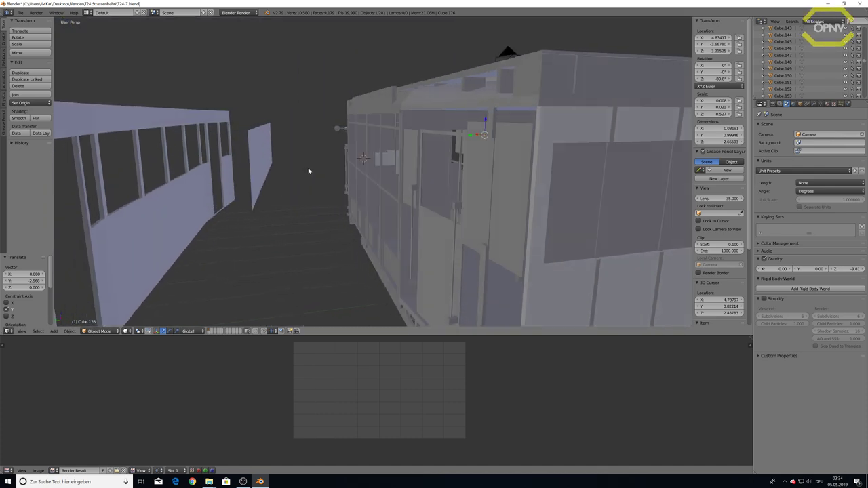
{"action": "mouse_move", "coordinate": [298, 172]}
{"action": "middle_mouse_down"}
{"action": "mouse_move", "coordinate": [349, 175]}
{"action": "mouse_move", "coordinate": [288, 180]}
{"action": "mouse_move", "coordinate": [330, 176]}
{"action": "middle_mouse_up"}
{"action": "scroll", "coordinate": [287, 179], "scroll_direction": "up", "scroll_amount": 5}
{"action": "scroll", "coordinate": [250, 186], "scroll_direction": "down", "scroll_amount": 3}
Step: Lift the end wall panel Cube.229 high above the tram
{"action": "right_click", "coordinate": [242, 201]}
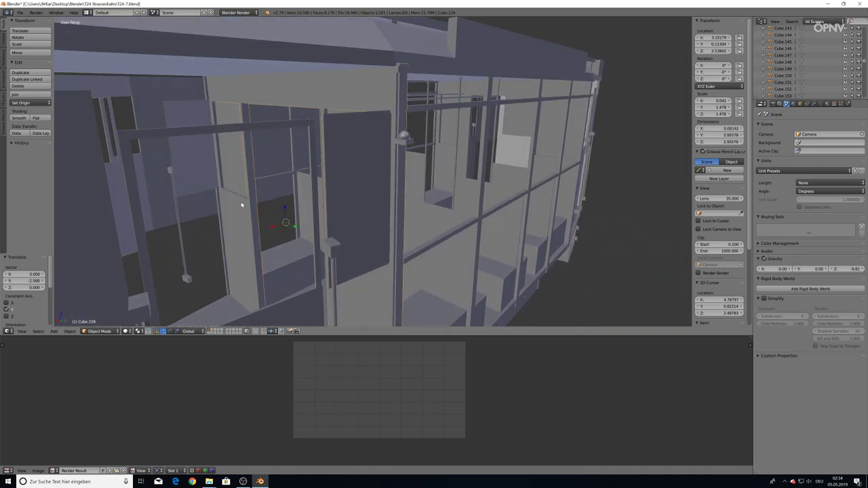
{"action": "scroll", "coordinate": [244, 201], "scroll_direction": "down", "scroll_amount": 3}
{"action": "left_click_drag", "start_coordinate": [325, 185], "coordinate": [315, 72]}
{"action": "scroll", "coordinate": [316, 70], "scroll_direction": "down", "scroll_amount": 3}
{"action": "left_click_drag", "start_coordinate": [343, 110], "coordinate": [344, 54]}
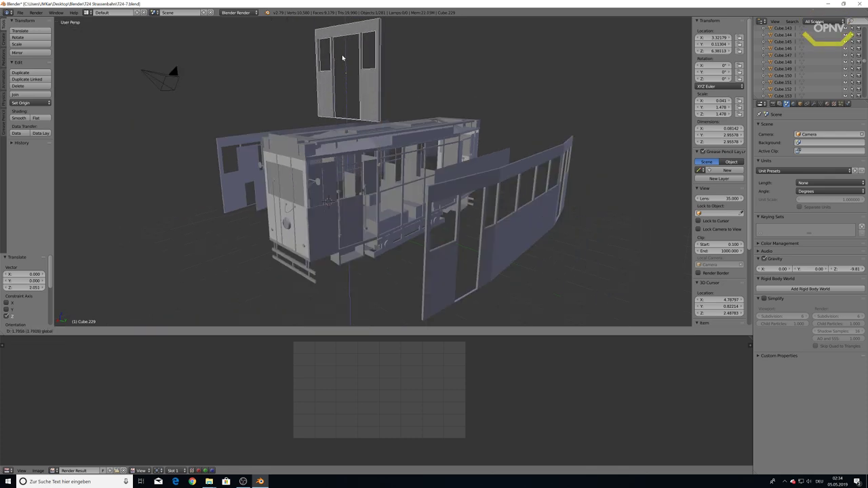
{"action": "mouse_move", "coordinate": [395, 83]}
{"action": "middle_mouse_down"}
{"action": "mouse_move", "coordinate": [360, 86]}
{"action": "mouse_move", "coordinate": [346, 108]}
{"action": "middle_mouse_up"}
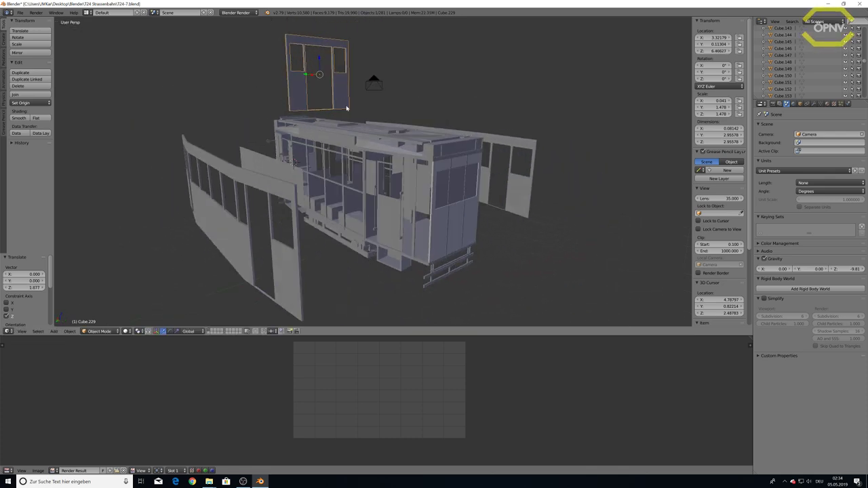
Step: Raise door panel Cube.230 above the tram, then bring up the saved T24 file browser
{"action": "right_click", "coordinate": [378, 194]}
{"action": "left_click_drag", "start_coordinate": [393, 179], "coordinate": [422, 81]}
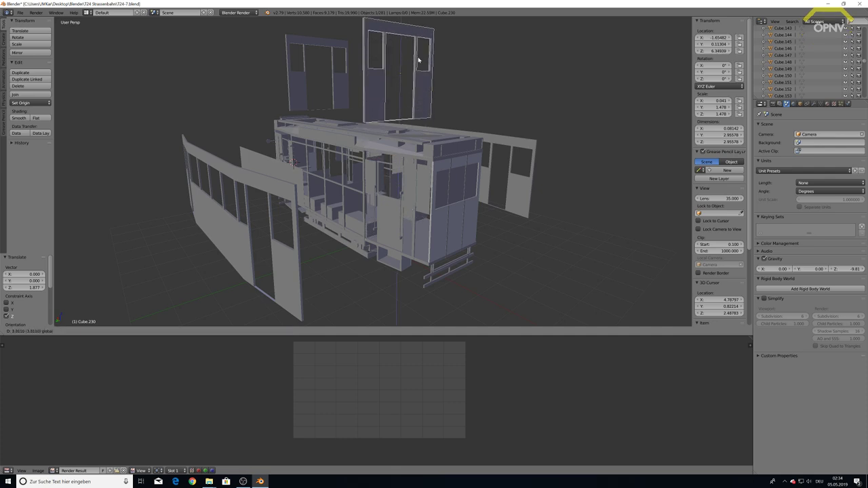
{"action": "mouse_move", "coordinate": [422, 82]}
{"action": "middle_mouse_down"}
{"action": "mouse_move", "coordinate": [556, 83]}
{"action": "mouse_move", "coordinate": [516, 84]}
{"action": "middle_mouse_up"}
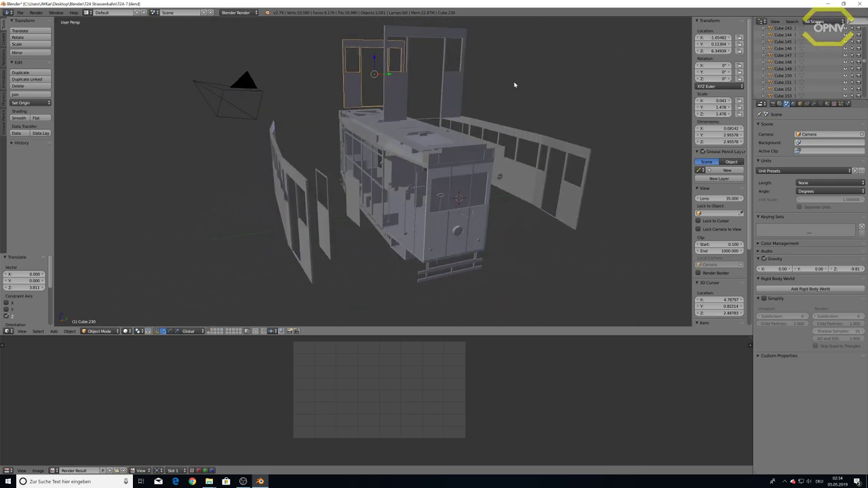
{"action": "middle_click_drag", "start_coordinate": [441, 246], "coordinate": [442, 227]}
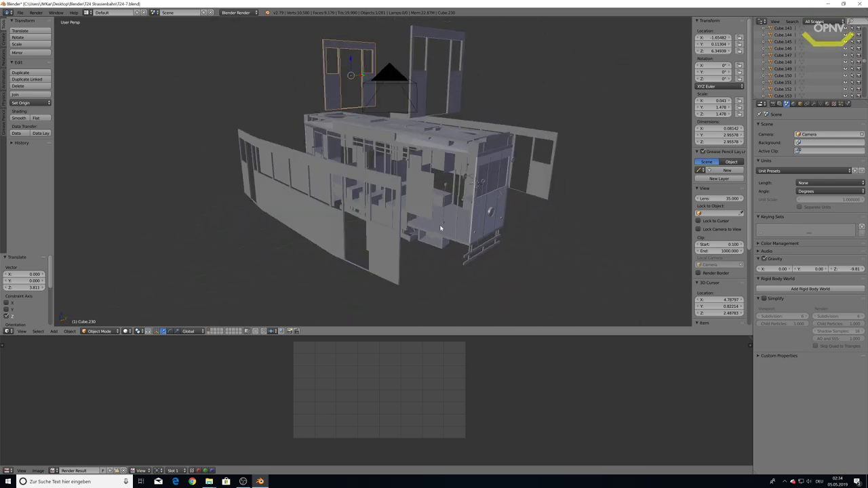
{"action": "left_click", "coordinate": [19, 12]}
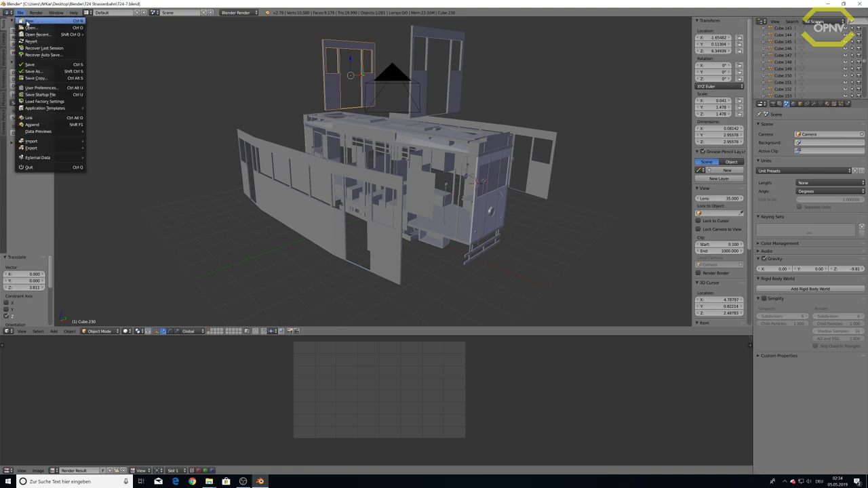
{"action": "left_click", "coordinate": [28, 25]}
Step: Open T24-8.blend and slide the near side wall panel out along Y
{"action": "double_click", "coordinate": [110, 100]}
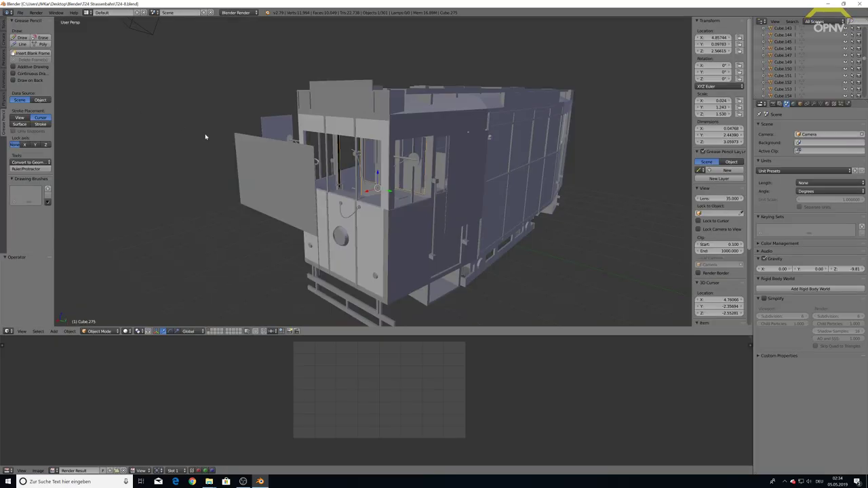
{"action": "mouse_move", "coordinate": [440, 192]}
{"action": "middle_mouse_down"}
{"action": "mouse_move", "coordinate": [463, 211]}
{"action": "mouse_move", "coordinate": [515, 215]}
{"action": "mouse_move", "coordinate": [296, 181]}
{"action": "middle_mouse_up"}
{"action": "right_click", "coordinate": [296, 180]}
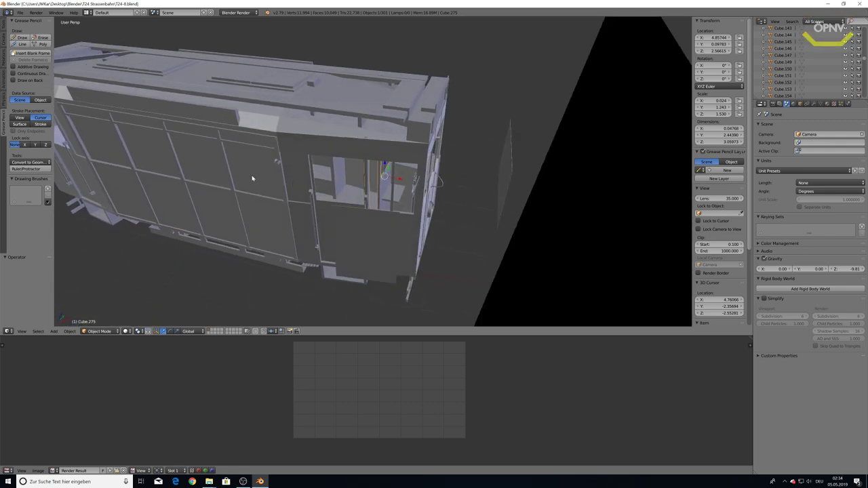
{"action": "right_click", "coordinate": [192, 162]}
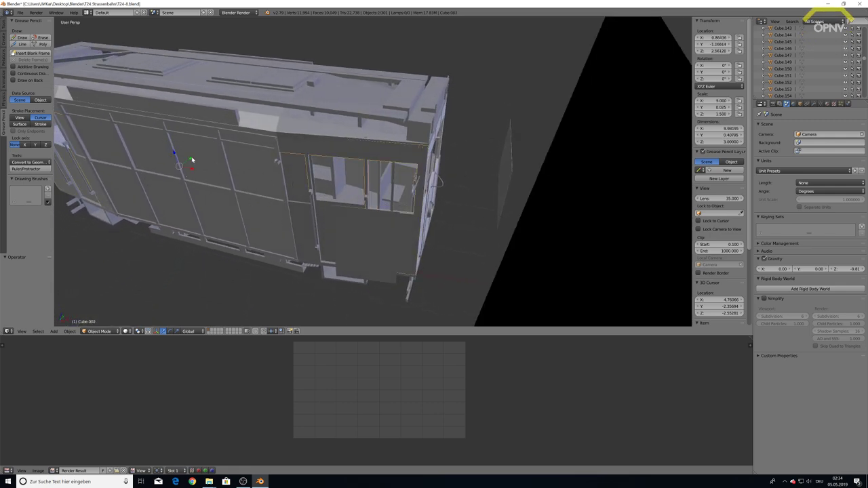
{"action": "key", "text": "g"}
{"action": "key", "text": "y"}
{"action": "left_click", "coordinate": [620, 303]}
Step: Slide the opposite side wall panel away from the body along Y
{"action": "mouse_move", "coordinate": [593, 188]}
{"action": "middle_mouse_down"}
{"action": "mouse_move", "coordinate": [490, 167]}
{"action": "mouse_move", "coordinate": [568, 159]}
{"action": "middle_mouse_up"}
{"action": "right_click", "coordinate": [568, 159]}
{"action": "right_click", "coordinate": [562, 200]}
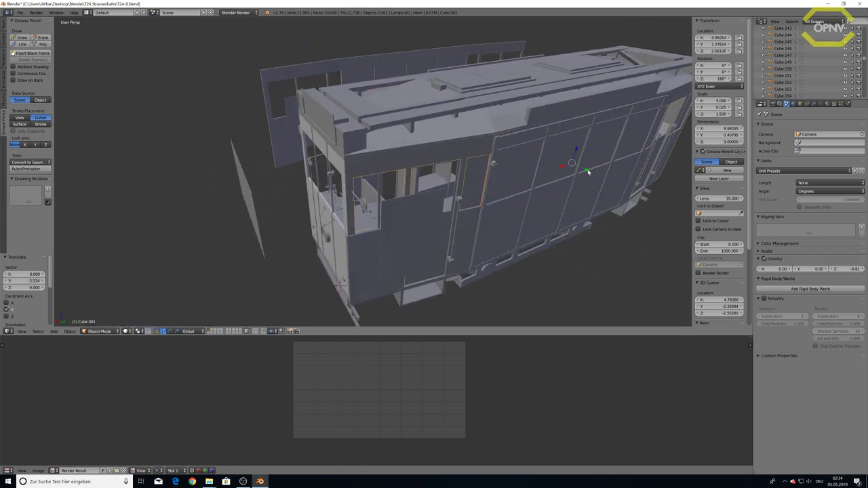
{"action": "key", "text": "g"}
{"action": "key", "text": "y"}
{"action": "left_click", "coordinate": [157, 312]}
Step: Zoom into the driver platform to view the crank-handled controller columns by the dashboard
{"action": "scroll", "coordinate": [341, 240], "scroll_direction": "up", "scroll_amount": 5}
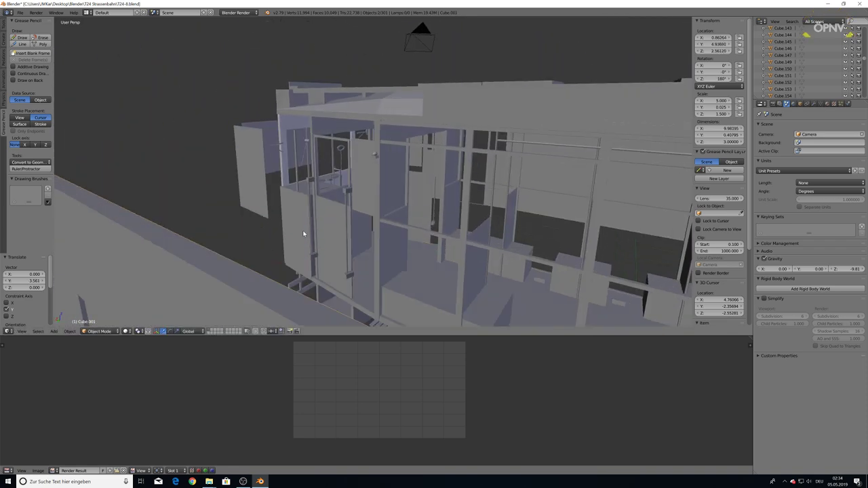
{"action": "scroll", "coordinate": [285, 230], "scroll_direction": "up", "scroll_amount": 3}
{"action": "scroll", "coordinate": [271, 229], "scroll_direction": "up", "scroll_amount": 3}
{"action": "scroll", "coordinate": [271, 229], "scroll_direction": "up", "scroll_amount": 2}
{"action": "scroll", "coordinate": [274, 228], "scroll_direction": "up", "scroll_amount": 2}
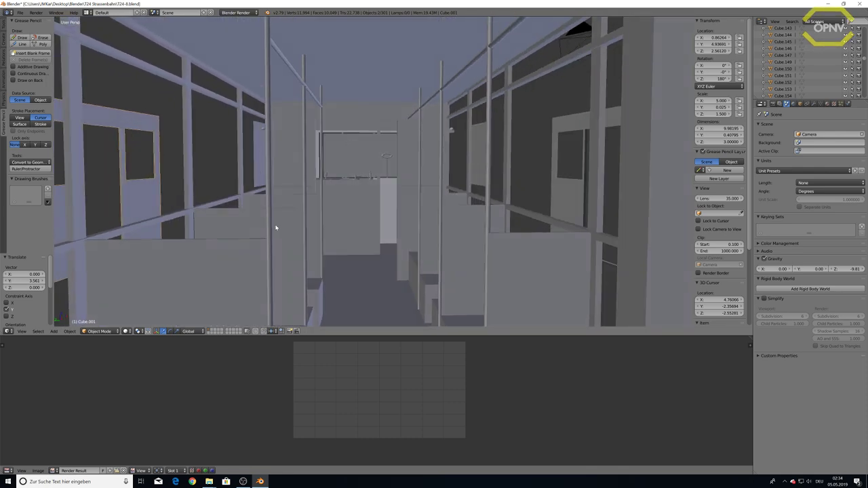
{"action": "scroll", "coordinate": [275, 228], "scroll_direction": "up", "scroll_amount": 2}
{"action": "scroll", "coordinate": [348, 150], "scroll_direction": "up", "scroll_amount": 1}
{"action": "scroll", "coordinate": [351, 176], "scroll_direction": "up", "scroll_amount": 2}
{"action": "scroll", "coordinate": [344, 156], "scroll_direction": "up", "scroll_amount": 2}
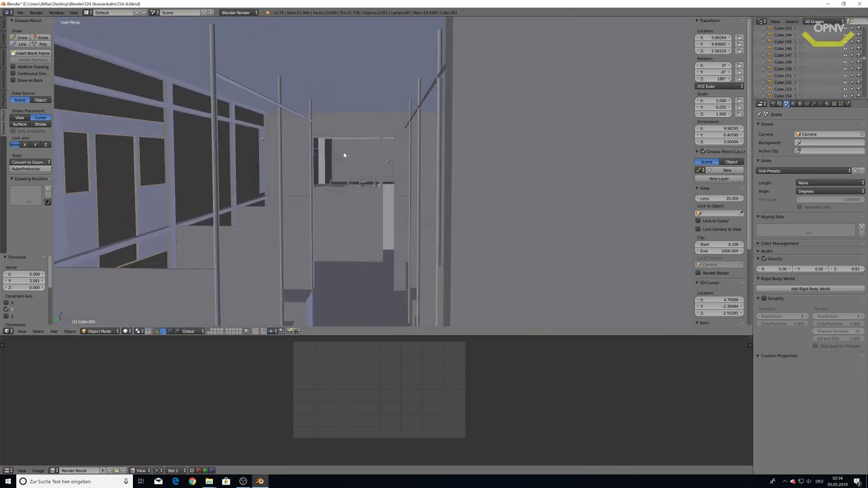
{"action": "mouse_move", "coordinate": [344, 156]}
{"action": "middle_mouse_down"}
{"action": "mouse_move", "coordinate": [362, 150]}
{"action": "mouse_move", "coordinate": [337, 139]}
{"action": "mouse_move", "coordinate": [285, 152]}
{"action": "mouse_move", "coordinate": [194, 131]}
{"action": "mouse_move", "coordinate": [382, 153]}
{"action": "mouse_move", "coordinate": [382, 136]}
{"action": "mouse_move", "coordinate": [354, 144]}
{"action": "mouse_move", "coordinate": [277, 141]}
{"action": "mouse_move", "coordinate": [382, 152]}
{"action": "mouse_move", "coordinate": [384, 118]}
{"action": "mouse_move", "coordinate": [380, 135]}
{"action": "mouse_move", "coordinate": [263, 149]}
{"action": "mouse_move", "coordinate": [355, 145]}
{"action": "mouse_move", "coordinate": [382, 163]}
{"action": "mouse_move", "coordinate": [297, 131]}
{"action": "mouse_move", "coordinate": [414, 163]}
{"action": "mouse_move", "coordinate": [197, 141]}
{"action": "mouse_move", "coordinate": [269, 143]}
{"action": "mouse_move", "coordinate": [262, 147]}
{"action": "middle_mouse_up"}
{"action": "scroll", "coordinate": [310, 147], "scroll_direction": "up", "scroll_amount": 2}
{"action": "scroll", "coordinate": [312, 152], "scroll_direction": "up", "scroll_amount": 2}
{"action": "scroll", "coordinate": [314, 153], "scroll_direction": "up", "scroll_amount": 2}
{"action": "scroll", "coordinate": [322, 158], "scroll_direction": "up", "scroll_amount": 2}
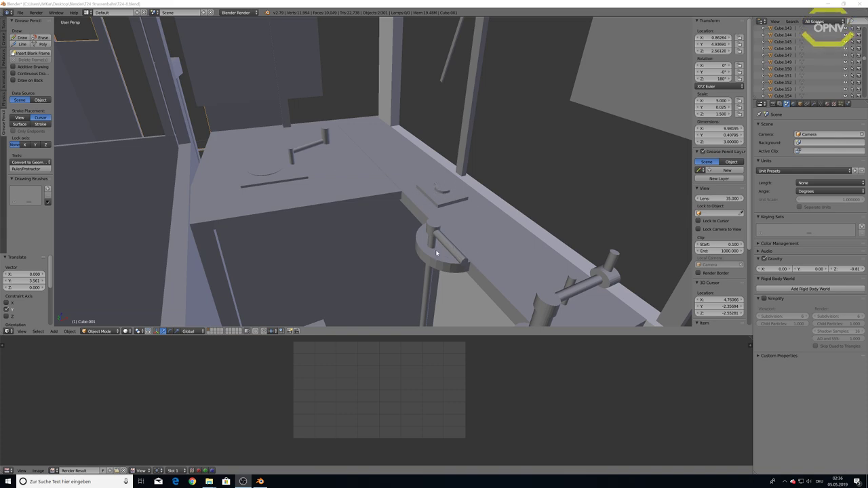
{"action": "mouse_move", "coordinate": [454, 249]}
{"action": "middle_mouse_down"}
{"action": "mouse_move", "coordinate": [499, 258]}
{"action": "mouse_move", "coordinate": [471, 254]}
{"action": "mouse_move", "coordinate": [573, 193]}
{"action": "mouse_move", "coordinate": [290, 106]}
{"action": "middle_mouse_up"}
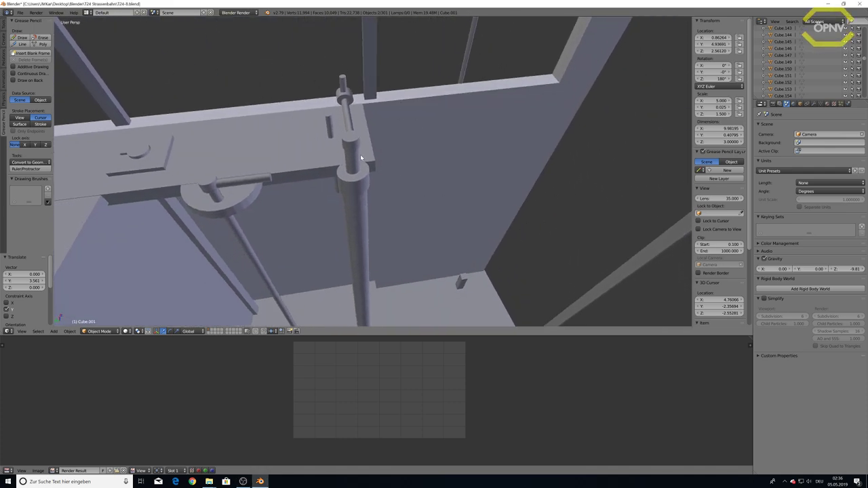
{"action": "middle_click_drag", "start_coordinate": [360, 154], "coordinate": [341, 178]}
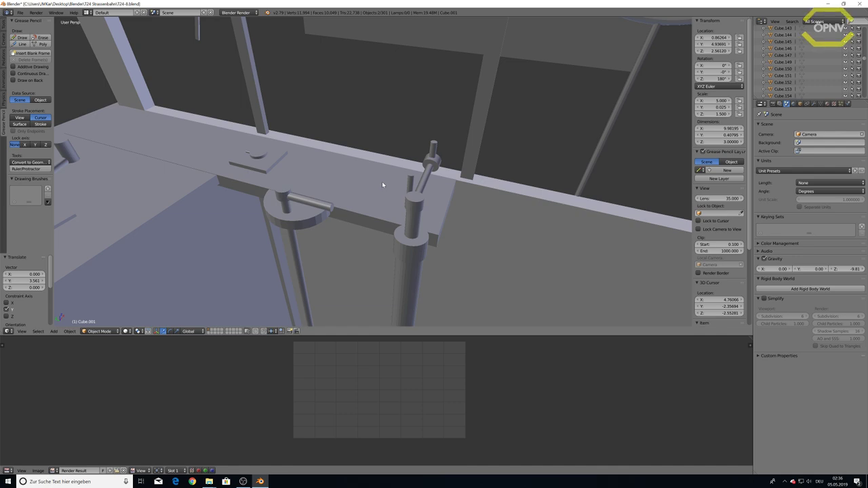
{"action": "mouse_move", "coordinate": [385, 184]}
{"action": "middle_mouse_down"}
{"action": "mouse_move", "coordinate": [442, 188]}
{"action": "mouse_move", "coordinate": [386, 163]}
{"action": "mouse_move", "coordinate": [373, 170]}
{"action": "mouse_move", "coordinate": [407, 178]}
{"action": "mouse_move", "coordinate": [405, 185]}
{"action": "mouse_move", "coordinate": [414, 182]}
{"action": "mouse_move", "coordinate": [403, 179]}
{"action": "mouse_move", "coordinate": [425, 175]}
{"action": "mouse_move", "coordinate": [291, 88]}
{"action": "middle_mouse_up"}
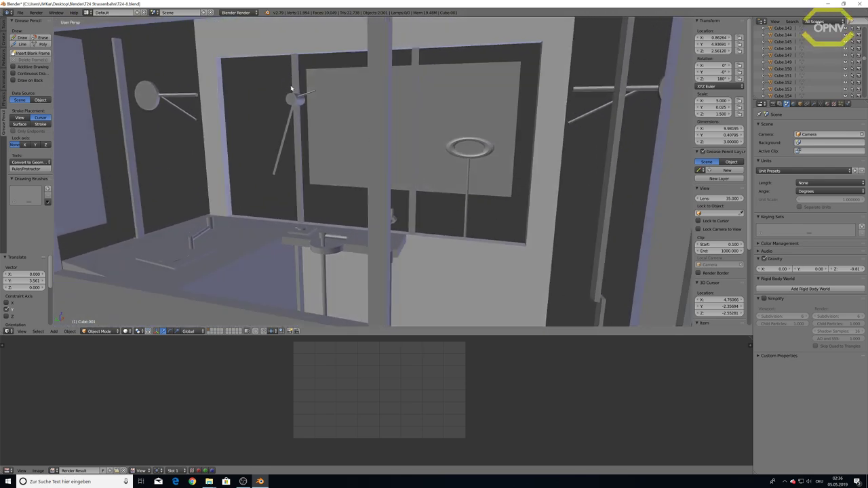
{"action": "middle_click_drag", "start_coordinate": [410, 131], "coordinate": [426, 143]}
{"action": "middle_click_drag", "start_coordinate": [520, 142], "coordinate": [493, 146]}
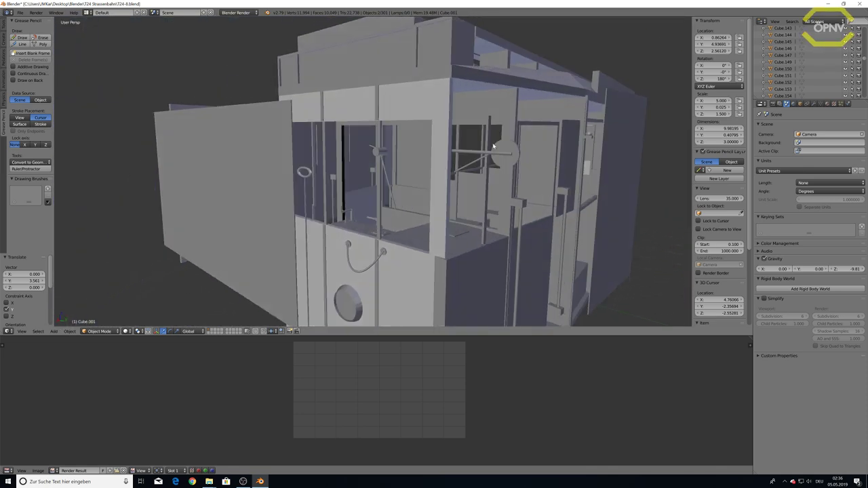
{"action": "mouse_move", "coordinate": [421, 199]}
{"action": "middle_mouse_down"}
{"action": "mouse_move", "coordinate": [374, 171]}
{"action": "mouse_move", "coordinate": [391, 178]}
{"action": "mouse_move", "coordinate": [451, 165]}
{"action": "mouse_move", "coordinate": [413, 180]}
{"action": "mouse_move", "coordinate": [395, 170]}
{"action": "mouse_move", "coordinate": [343, 169]}
{"action": "mouse_move", "coordinate": [359, 182]}
{"action": "mouse_move", "coordinate": [348, 182]}
{"action": "mouse_move", "coordinate": [307, 163]}
{"action": "middle_mouse_up"}
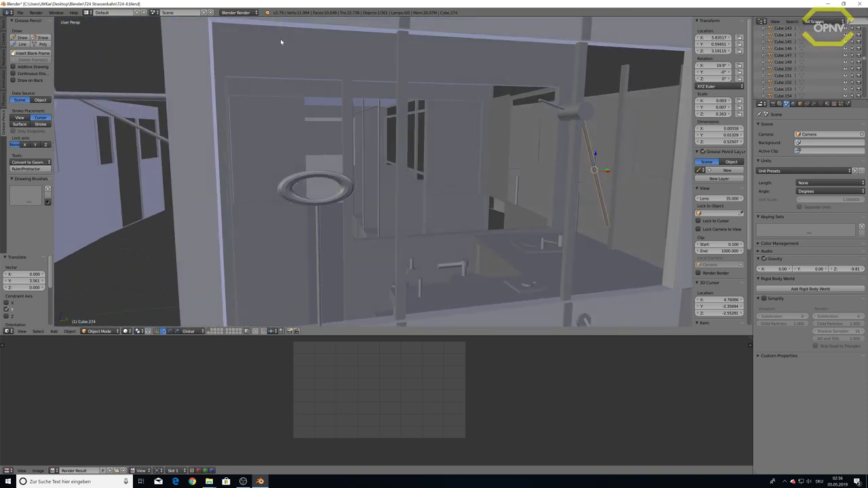
{"action": "mouse_move", "coordinate": [417, 59]}
{"action": "middle_mouse_down"}
{"action": "mouse_move", "coordinate": [325, 90]}
{"action": "mouse_move", "coordinate": [307, 31]}
{"action": "middle_mouse_up"}
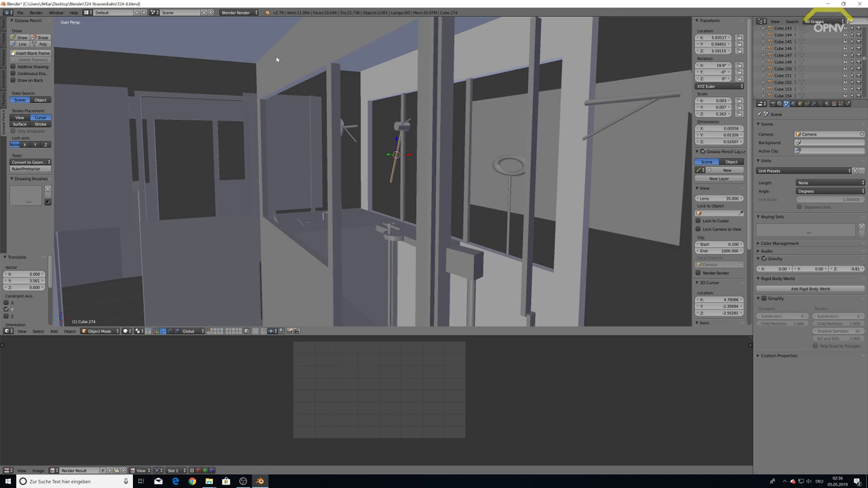
{"action": "mouse_move", "coordinate": [276, 60]}
{"action": "middle_mouse_down"}
{"action": "mouse_move", "coordinate": [265, 61]}
{"action": "mouse_move", "coordinate": [278, 74]}
{"action": "mouse_move", "coordinate": [294, 68]}
{"action": "middle_mouse_up"}
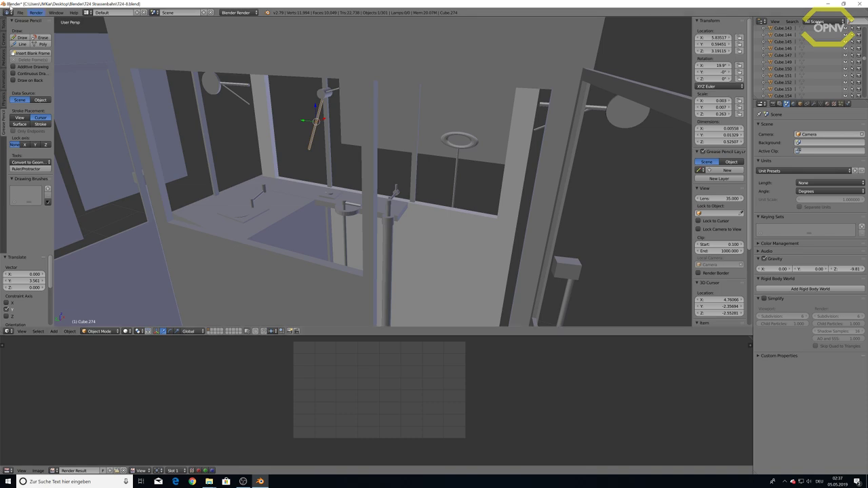
{"action": "mouse_move", "coordinate": [104, 24]}
{"action": "middle_mouse_down"}
{"action": "mouse_move", "coordinate": [450, 205]}
{"action": "mouse_move", "coordinate": [425, 221]}
{"action": "mouse_move", "coordinate": [421, 207]}
{"action": "mouse_move", "coordinate": [361, 225]}
{"action": "middle_mouse_up"}
{"action": "scroll", "coordinate": [420, 207], "scroll_direction": "down", "scroll_amount": 5}
{"action": "scroll", "coordinate": [402, 218], "scroll_direction": "up", "scroll_amount": 2}
{"action": "scroll", "coordinate": [402, 217], "scroll_direction": "down", "scroll_amount": 3}
{"action": "middle_click_drag", "start_coordinate": [321, 183], "coordinate": [372, 186]}
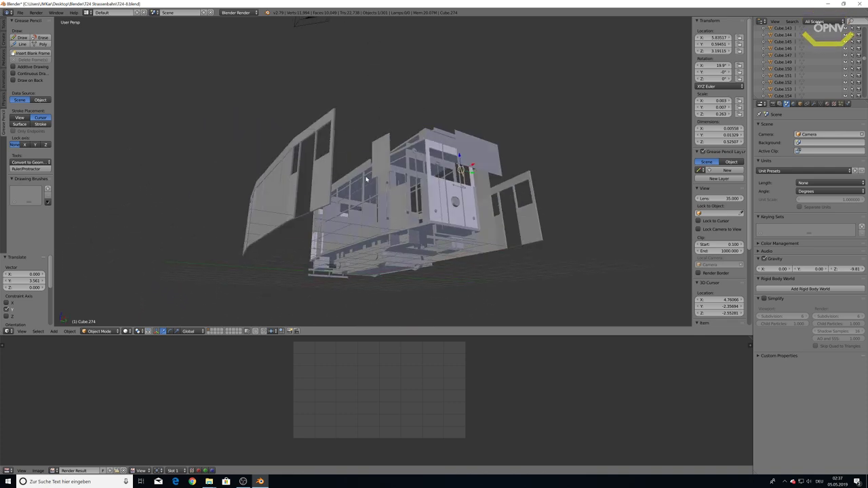
{"action": "scroll", "coordinate": [373, 184], "scroll_direction": "up", "scroll_amount": 2}
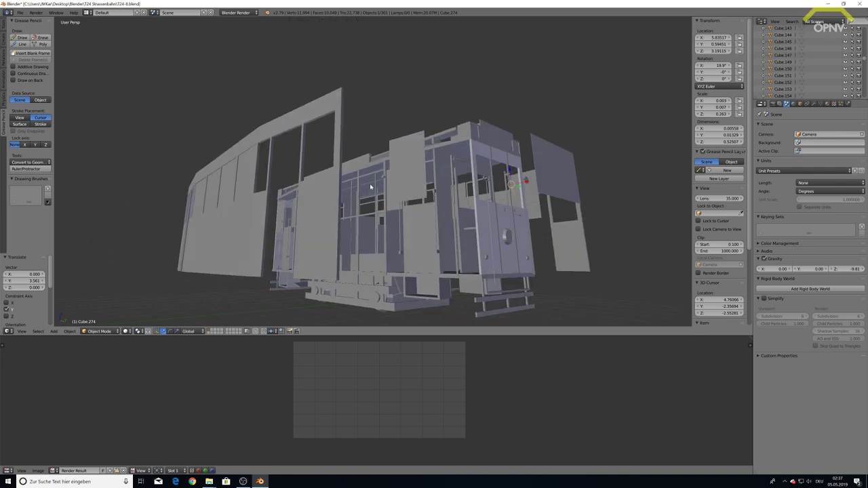
{"action": "mouse_move", "coordinate": [370, 183]}
{"action": "middle_mouse_down"}
{"action": "mouse_move", "coordinate": [373, 155]}
{"action": "mouse_move", "coordinate": [373, 163]}
{"action": "middle_mouse_up"}
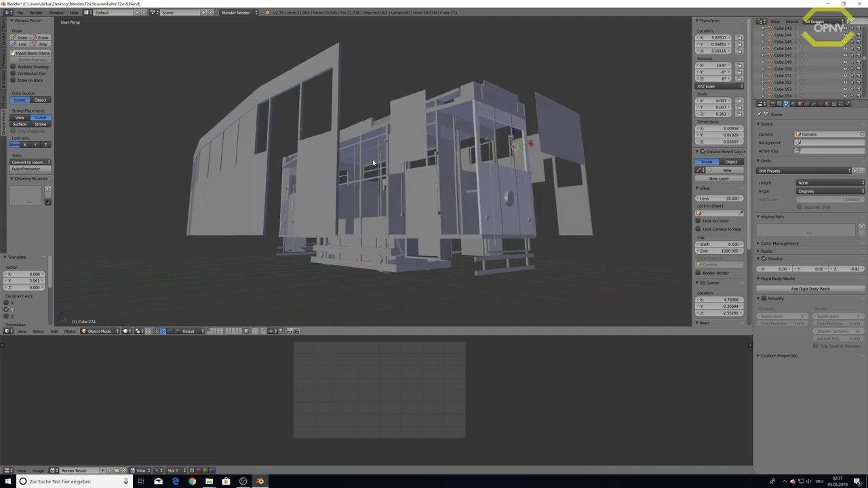
{"action": "middle_click_drag", "start_coordinate": [398, 254], "coordinate": [324, 263]}
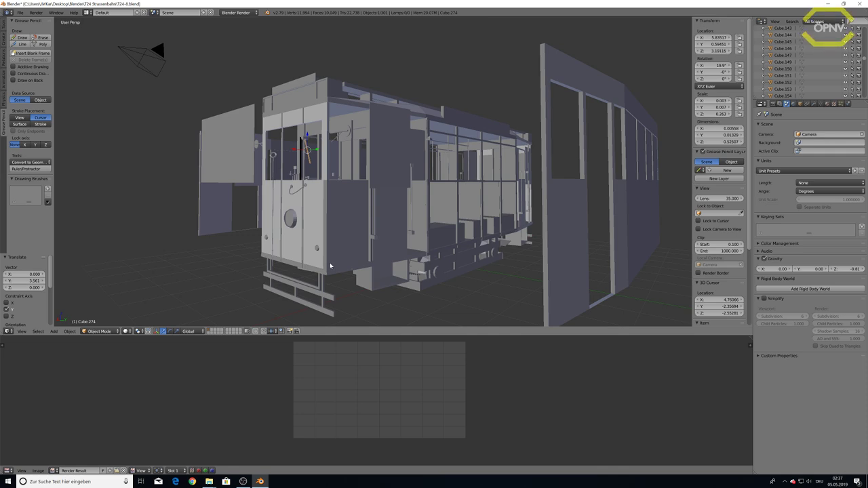
Step: Open T24-9.blend and orbit to show the tram's front end
{"action": "left_click", "coordinate": [22, 13]}
{"action": "left_click", "coordinate": [28, 29]}
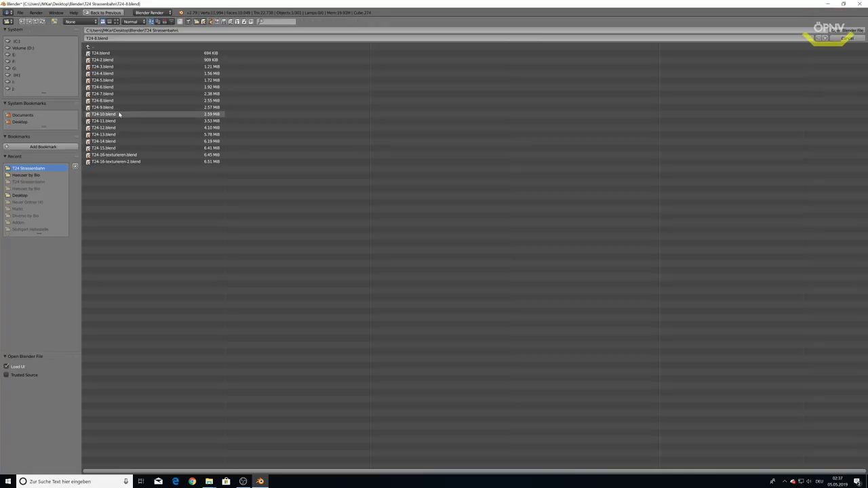
{"action": "double_click", "coordinate": [116, 110]}
{"action": "middle_click_drag", "start_coordinate": [300, 188], "coordinate": [367, 236]}
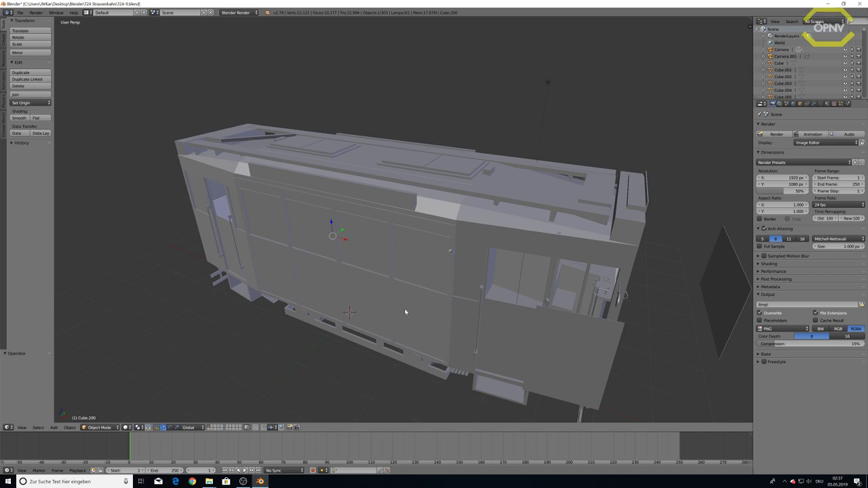
{"action": "middle_click_drag", "start_coordinate": [403, 297], "coordinate": [351, 267]}
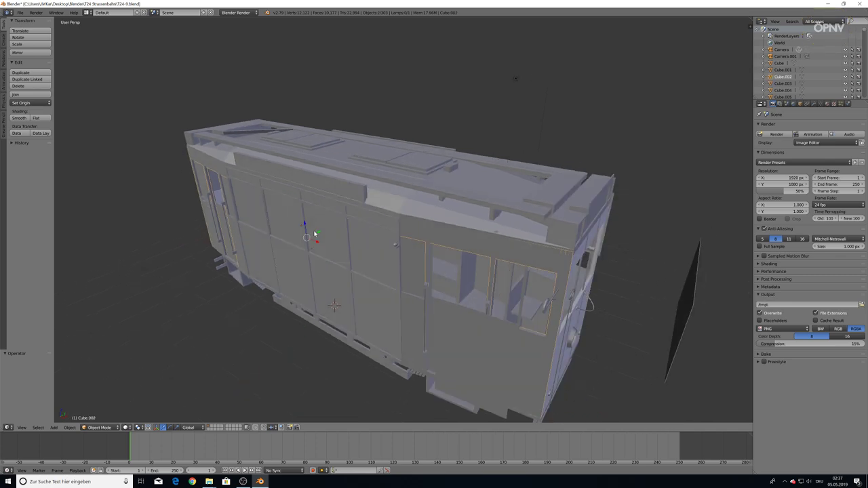
Step: Slide the near and far side walls clear of the tram body
{"action": "left_click_drag", "start_coordinate": [316, 233], "coordinate": [759, 330]}
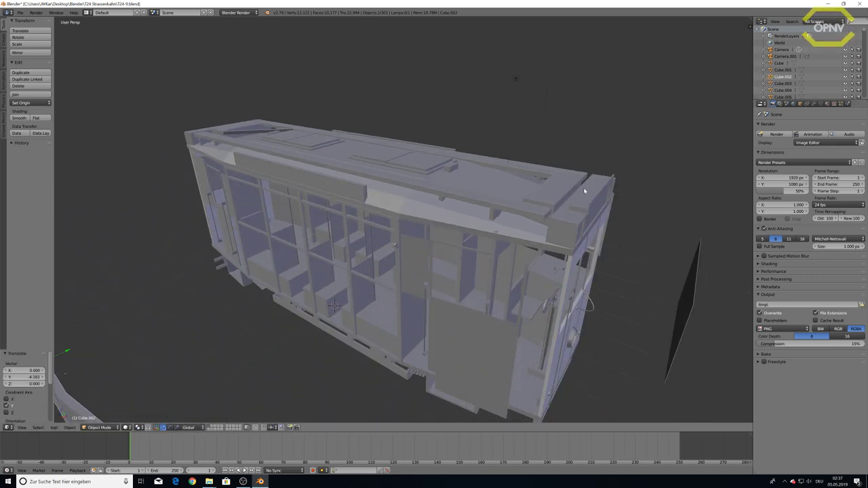
{"action": "middle_click_drag", "start_coordinate": [583, 192], "coordinate": [543, 194]}
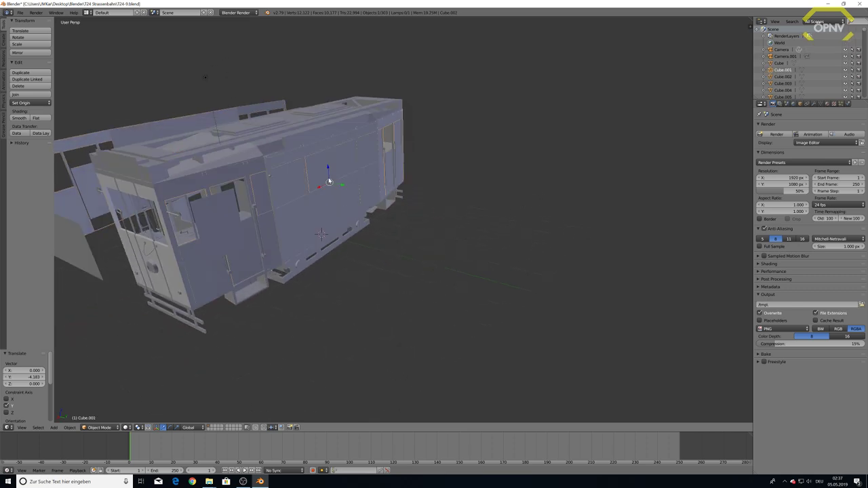
{"action": "left_click_drag", "start_coordinate": [341, 177], "coordinate": [562, 217]}
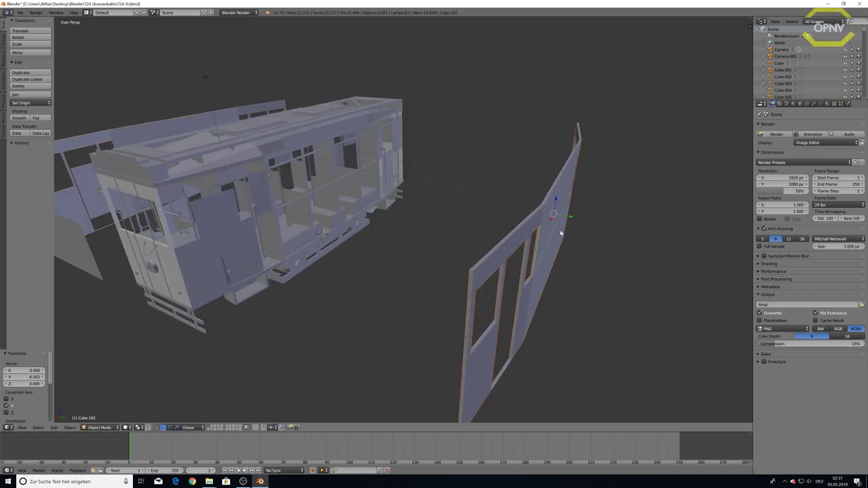
{"action": "mouse_move", "coordinate": [563, 217]}
{"action": "middle_mouse_down"}
{"action": "mouse_move", "coordinate": [363, 216]}
{"action": "mouse_move", "coordinate": [436, 201]}
{"action": "mouse_move", "coordinate": [321, 235]}
{"action": "mouse_move", "coordinate": [305, 229]}
{"action": "mouse_move", "coordinate": [434, 227]}
{"action": "mouse_move", "coordinate": [378, 229]}
{"action": "mouse_move", "coordinate": [430, 219]}
{"action": "mouse_move", "coordinate": [407, 217]}
{"action": "mouse_move", "coordinate": [387, 219]}
{"action": "mouse_move", "coordinate": [412, 234]}
{"action": "mouse_move", "coordinate": [458, 230]}
{"action": "middle_mouse_up"}
{"action": "scroll", "coordinate": [380, 228], "scroll_direction": "up", "scroll_amount": 2}
{"action": "mouse_move", "coordinate": [359, 225]}
{"action": "middle_mouse_down"}
{"action": "mouse_move", "coordinate": [384, 226]}
{"action": "mouse_move", "coordinate": [400, 193]}
{"action": "middle_mouse_up"}
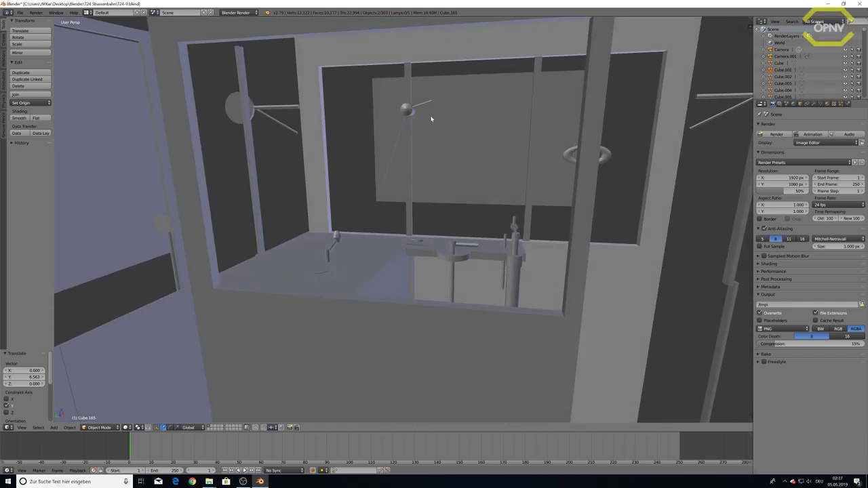
{"action": "mouse_move", "coordinate": [431, 119]}
{"action": "middle_mouse_down"}
{"action": "mouse_move", "coordinate": [413, 136]}
{"action": "mouse_move", "coordinate": [355, 140]}
{"action": "mouse_move", "coordinate": [333, 152]}
{"action": "middle_mouse_up"}
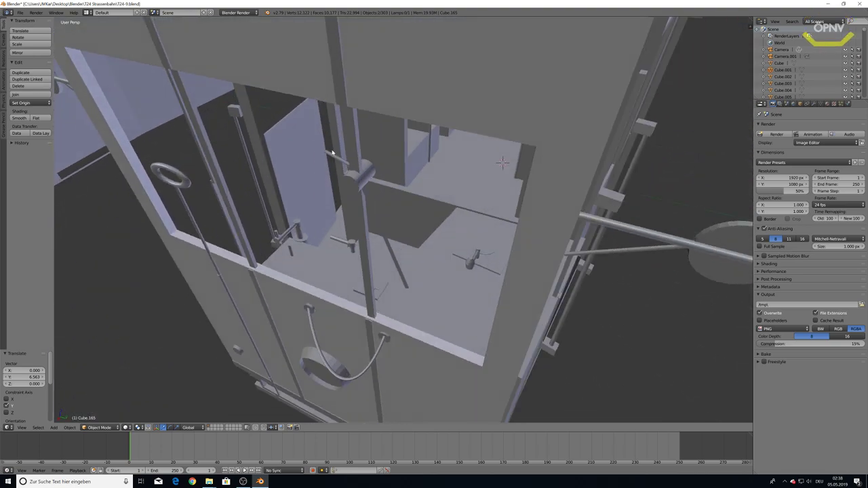
{"action": "scroll", "coordinate": [332, 152], "scroll_direction": "down", "scroll_amount": 3}
{"action": "scroll", "coordinate": [325, 148], "scroll_direction": "down", "scroll_amount": 3}
{"action": "scroll", "coordinate": [325, 148], "scroll_direction": "down", "scroll_amount": 3}
{"action": "mouse_move", "coordinate": [438, 155]}
{"action": "middle_mouse_down"}
{"action": "mouse_move", "coordinate": [486, 155]}
{"action": "mouse_move", "coordinate": [513, 141]}
{"action": "mouse_move", "coordinate": [486, 145]}
{"action": "mouse_move", "coordinate": [527, 174]}
{"action": "mouse_move", "coordinate": [498, 167]}
{"action": "middle_mouse_up"}
{"action": "scroll", "coordinate": [454, 136], "scroll_direction": "up", "scroll_amount": 5}
{"action": "scroll", "coordinate": [454, 135], "scroll_direction": "up", "scroll_amount": 3}
{"action": "scroll", "coordinate": [441, 132], "scroll_direction": "down", "scroll_amount": 5}
{"action": "scroll", "coordinate": [528, 174], "scroll_direction": "up", "scroll_amount": 3}
{"action": "scroll", "coordinate": [441, 163], "scroll_direction": "down", "scroll_amount": 3}
{"action": "scroll", "coordinate": [416, 167], "scroll_direction": "up", "scroll_amount": 3}
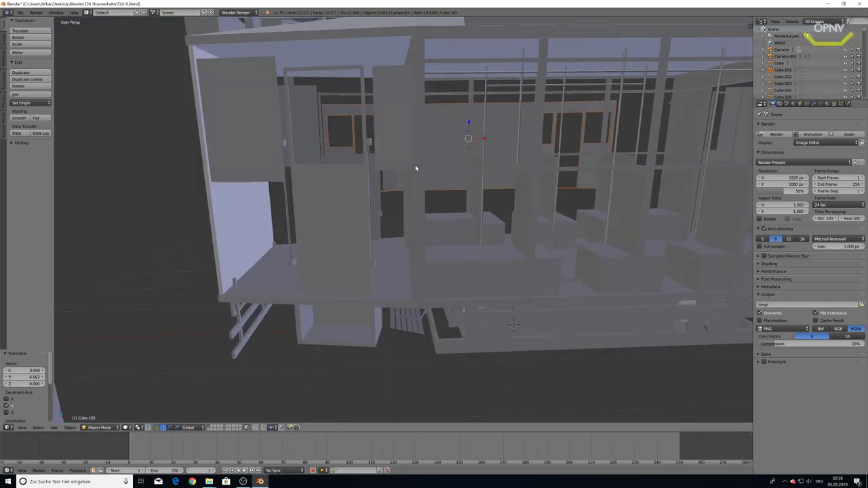
{"action": "scroll", "coordinate": [415, 168], "scroll_direction": "down", "scroll_amount": 3}
{"action": "mouse_move", "coordinate": [387, 167]}
{"action": "middle_mouse_down"}
{"action": "mouse_move", "coordinate": [468, 178]}
{"action": "mouse_move", "coordinate": [481, 174]}
{"action": "mouse_move", "coordinate": [471, 163]}
{"action": "middle_mouse_up"}
{"action": "scroll", "coordinate": [480, 171], "scroll_direction": "down", "scroll_amount": 4}
{"action": "scroll", "coordinate": [500, 163], "scroll_direction": "up", "scroll_amount": 3}
{"action": "scroll", "coordinate": [475, 167], "scroll_direction": "down", "scroll_amount": 6}
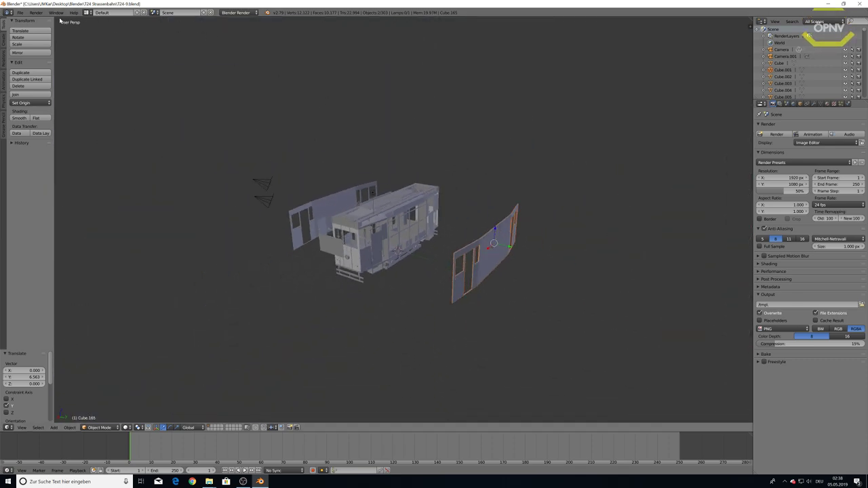
Step: Open the T24-10.blend build stage of the tram
{"action": "left_click", "coordinate": [19, 13]}
{"action": "left_click", "coordinate": [23, 24]}
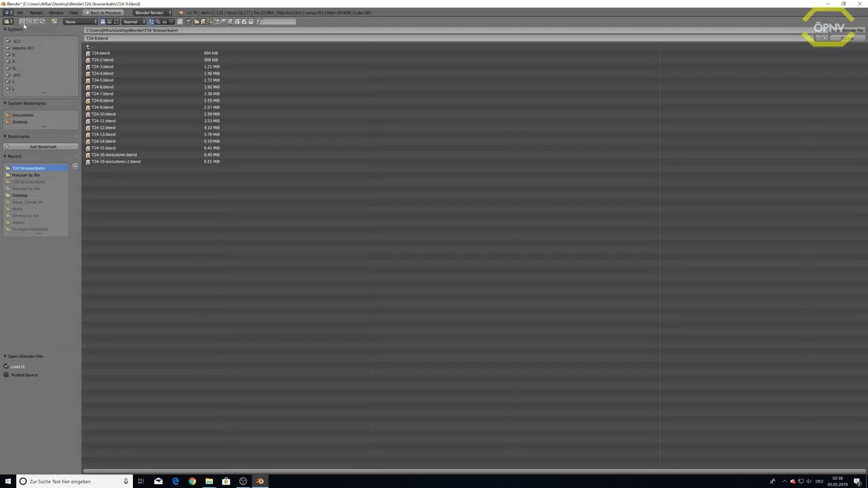
{"action": "double_click", "coordinate": [112, 115]}
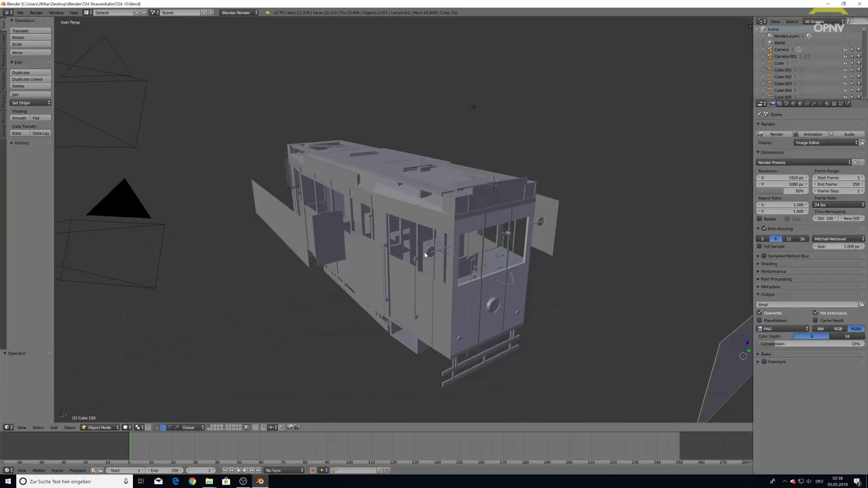
Step: Orbit and zoom into the T24-10 tram interior
{"action": "mouse_move", "coordinate": [425, 254]}
{"action": "middle_mouse_down"}
{"action": "mouse_move", "coordinate": [455, 246]}
{"action": "mouse_move", "coordinate": [459, 261]}
{"action": "mouse_move", "coordinate": [446, 261]}
{"action": "mouse_move", "coordinate": [457, 251]}
{"action": "mouse_move", "coordinate": [454, 237]}
{"action": "mouse_move", "coordinate": [415, 228]}
{"action": "mouse_move", "coordinate": [466, 217]}
{"action": "middle_mouse_up"}
{"action": "scroll", "coordinate": [453, 237], "scroll_direction": "up", "scroll_amount": 5}
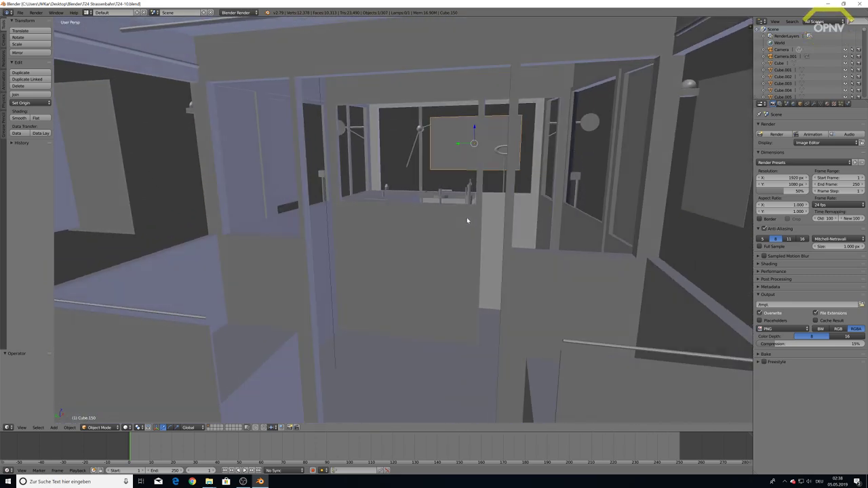
{"action": "scroll", "coordinate": [466, 217], "scroll_direction": "down", "scroll_amount": 2}
{"action": "scroll", "coordinate": [469, 221], "scroll_direction": "up", "scroll_amount": 3}
{"action": "scroll", "coordinate": [470, 220], "scroll_direction": "up", "scroll_amount": 1}
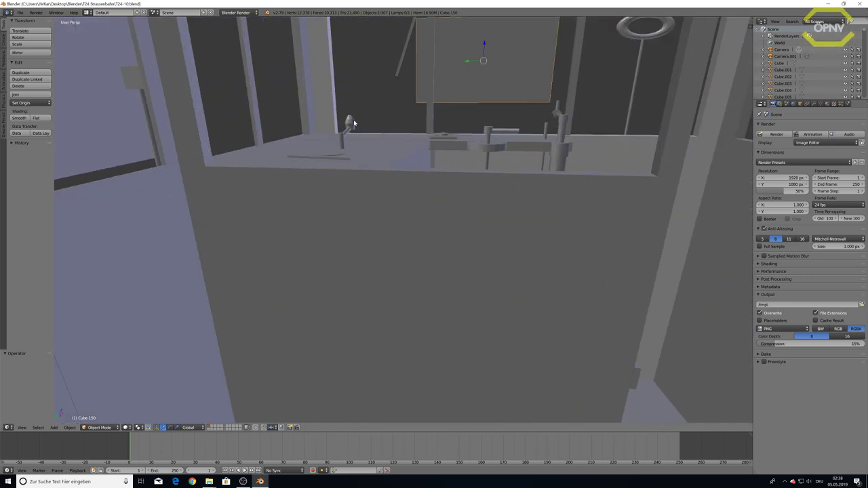
{"action": "scroll", "coordinate": [353, 121], "scroll_direction": "down", "scroll_amount": 2}
{"action": "mouse_move", "coordinate": [465, 145]}
{"action": "middle_mouse_down"}
{"action": "mouse_move", "coordinate": [294, 175]}
{"action": "mouse_move", "coordinate": [542, 167]}
{"action": "mouse_move", "coordinate": [451, 151]}
{"action": "middle_mouse_up"}
{"action": "scroll", "coordinate": [537, 161], "scroll_direction": "up", "scroll_amount": 2}
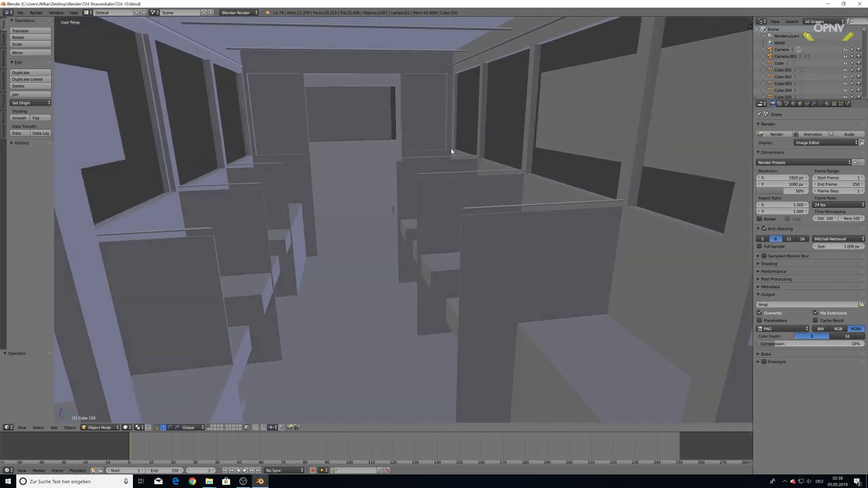
{"action": "scroll", "coordinate": [451, 151], "scroll_direction": "up", "scroll_amount": 2}
{"action": "scroll", "coordinate": [442, 145], "scroll_direction": "up", "scroll_amount": 1}
{"action": "scroll", "coordinate": [442, 146], "scroll_direction": "up", "scroll_amount": 2}
{"action": "scroll", "coordinate": [443, 147], "scroll_direction": "up", "scroll_amount": 1}
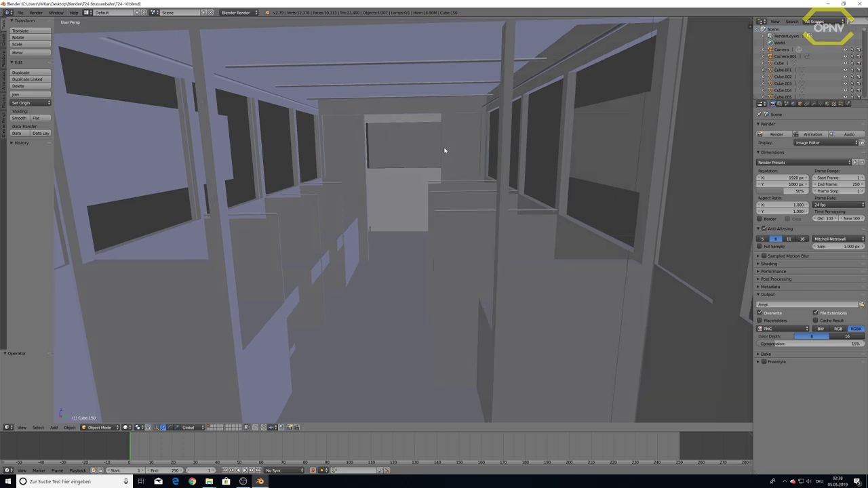
{"action": "scroll", "coordinate": [444, 150], "scroll_direction": "up", "scroll_amount": 1}
{"action": "scroll", "coordinate": [444, 149], "scroll_direction": "up", "scroll_amount": 2}
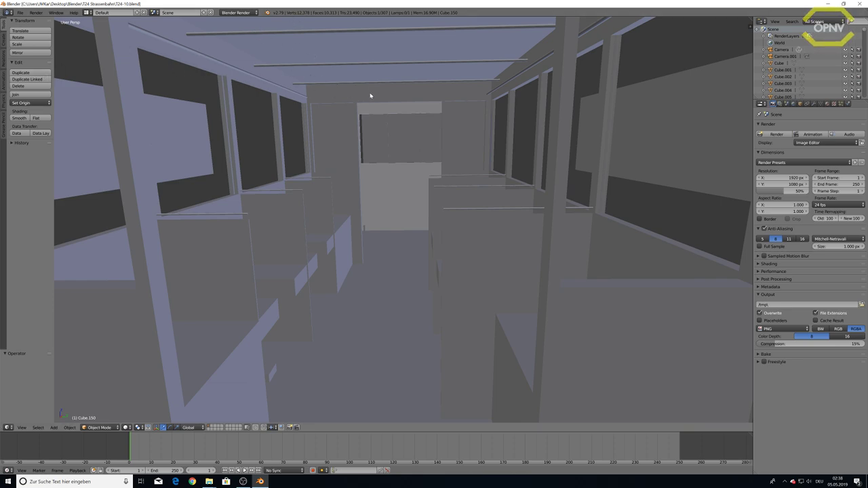
Step: Look down on the seats and along the aisle, then orbit to an angled outside view
{"action": "mouse_move", "coordinate": [389, 90]}
{"action": "middle_mouse_down"}
{"action": "mouse_move", "coordinate": [324, 97]}
{"action": "mouse_move", "coordinate": [381, 143]}
{"action": "mouse_move", "coordinate": [434, 143]}
{"action": "middle_mouse_up"}
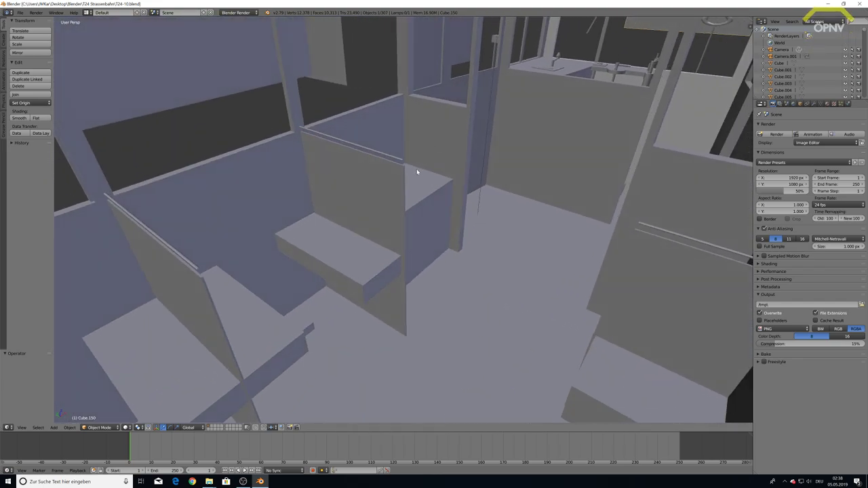
{"action": "mouse_move", "coordinate": [417, 171]}
{"action": "middle_mouse_down"}
{"action": "mouse_move", "coordinate": [416, 184]}
{"action": "mouse_move", "coordinate": [438, 173]}
{"action": "middle_mouse_up"}
{"action": "scroll", "coordinate": [435, 170], "scroll_direction": "up", "scroll_amount": 2}
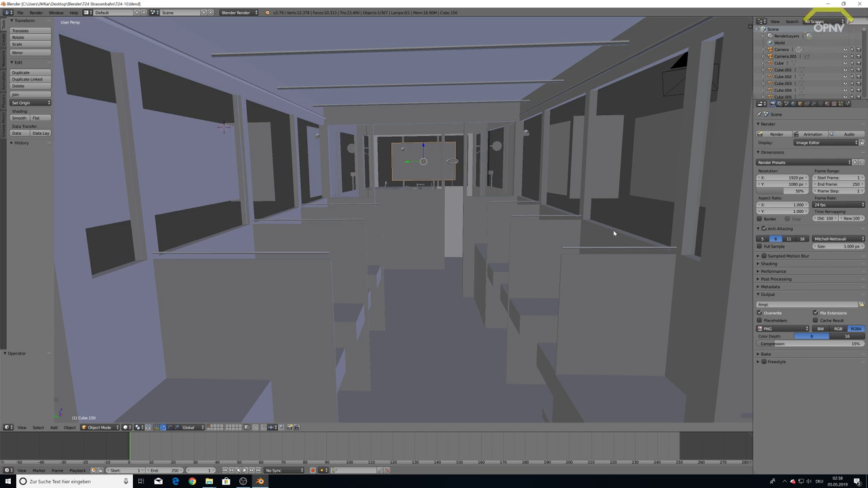
{"action": "scroll", "coordinate": [613, 232], "scroll_direction": "down", "scroll_amount": 5}
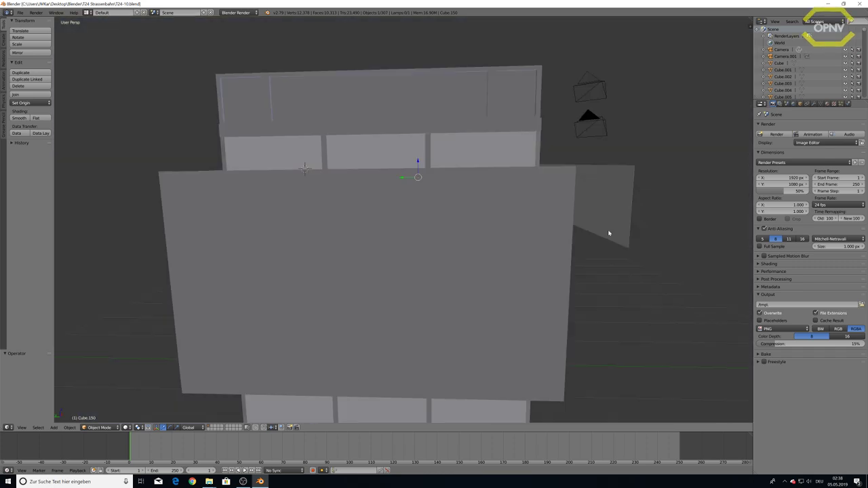
{"action": "scroll", "coordinate": [541, 217], "scroll_direction": "down", "scroll_amount": 3}
{"action": "mouse_move", "coordinate": [541, 217]}
{"action": "middle_mouse_down"}
{"action": "mouse_move", "coordinate": [490, 222]}
{"action": "mouse_move", "coordinate": [478, 206]}
{"action": "mouse_move", "coordinate": [450, 237]}
{"action": "mouse_move", "coordinate": [418, 223]}
{"action": "mouse_move", "coordinate": [436, 219]}
{"action": "mouse_move", "coordinate": [395, 208]}
{"action": "mouse_move", "coordinate": [345, 223]}
{"action": "mouse_move", "coordinate": [378, 227]}
{"action": "middle_mouse_up"}
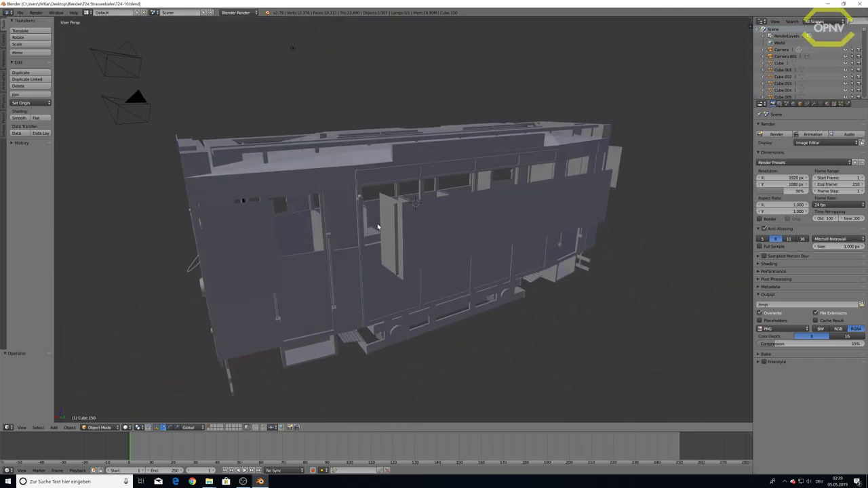
{"action": "left_click", "coordinate": [18, 13]}
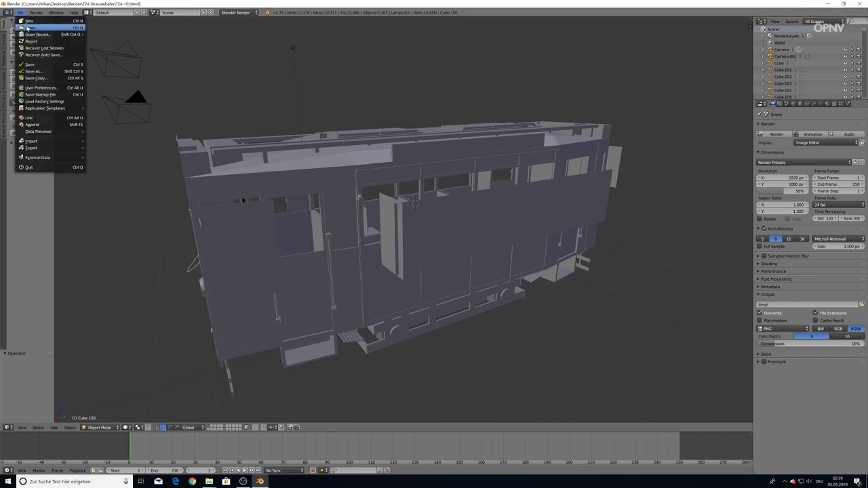
Step: Open T24-11.blend and orbit from the tram's side toward its front end
{"action": "left_click", "coordinate": [27, 28]}
{"action": "double_click", "coordinate": [103, 120]}
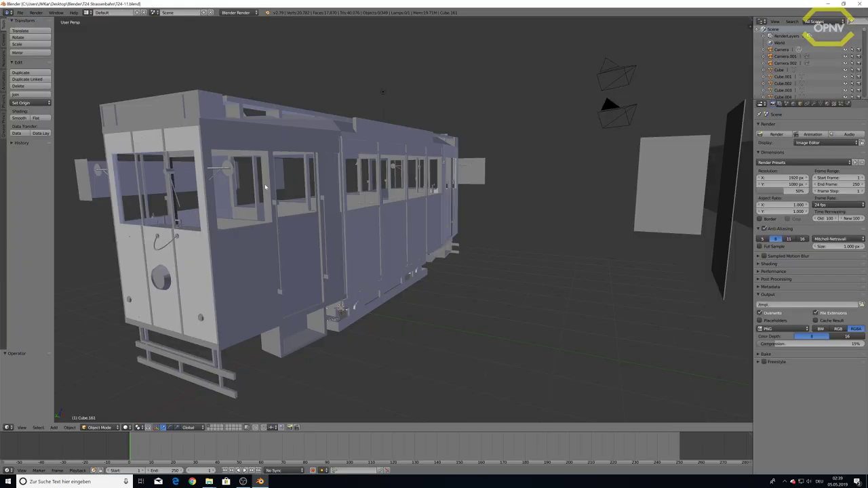
{"action": "middle_click_drag", "start_coordinate": [265, 187], "coordinate": [301, 188]}
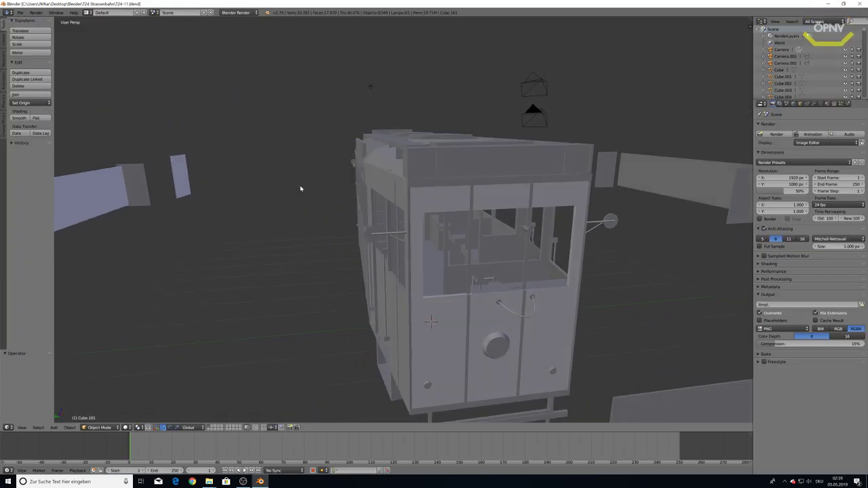
{"action": "middle_click_drag", "start_coordinate": [391, 221], "coordinate": [403, 224]}
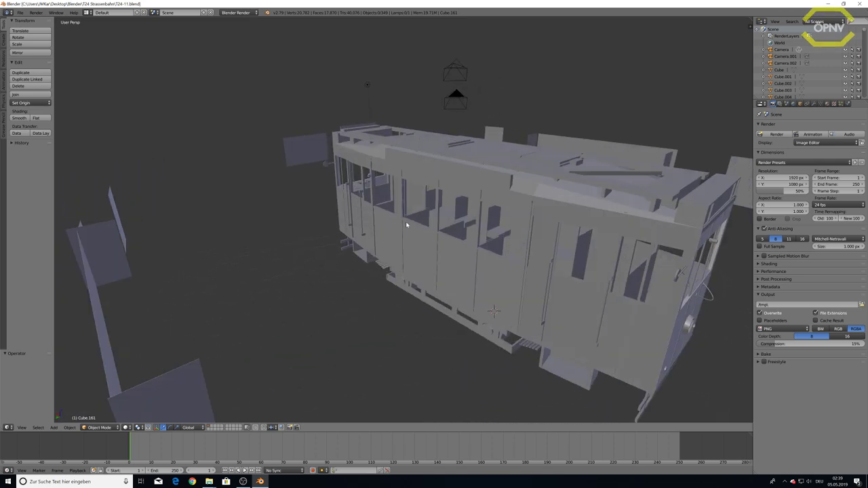
{"action": "middle_click_drag", "start_coordinate": [485, 222], "coordinate": [465, 223]}
Step: Zoom in on the interior windows and the tram's front corner
{"action": "scroll", "coordinate": [465, 223], "scroll_direction": "up", "scroll_amount": 4}
{"action": "scroll", "coordinate": [440, 214], "scroll_direction": "up", "scroll_amount": 5}
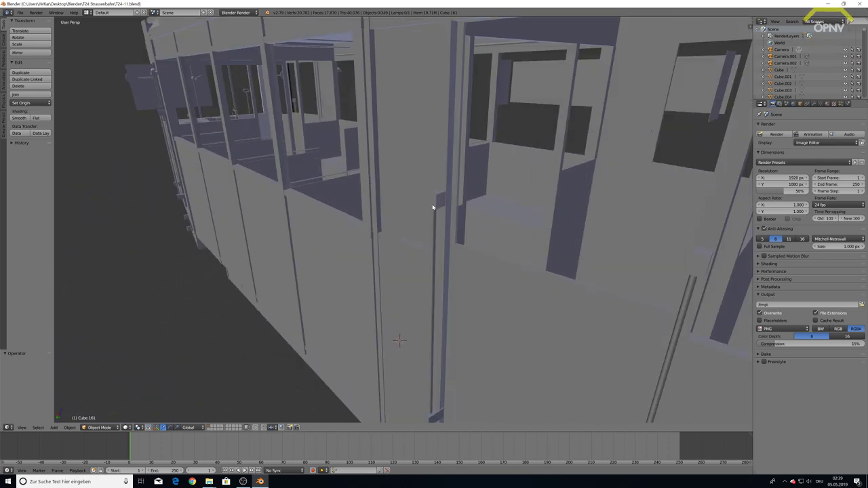
{"action": "scroll", "coordinate": [427, 209], "scroll_direction": "up", "scroll_amount": 4}
{"action": "scroll", "coordinate": [418, 207], "scroll_direction": "down", "scroll_amount": 3}
{"action": "scroll", "coordinate": [413, 203], "scroll_direction": "down", "scroll_amount": 2}
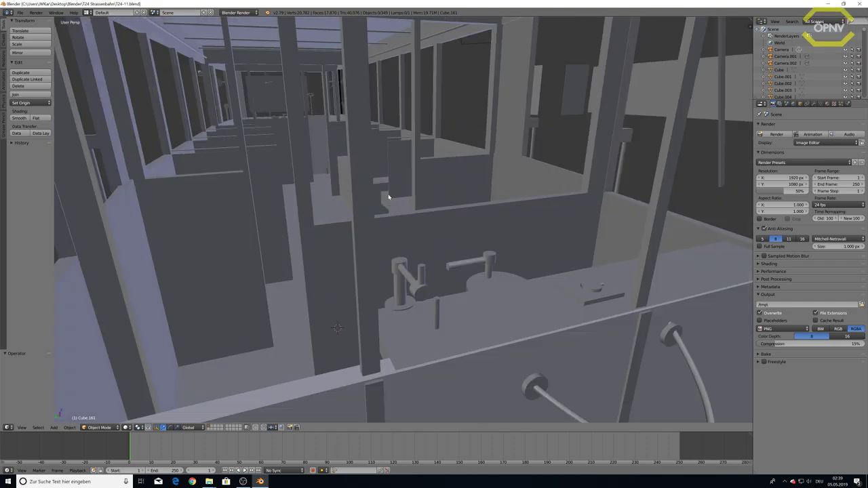
{"action": "scroll", "coordinate": [388, 198], "scroll_direction": "down", "scroll_amount": 3}
{"action": "mouse_move", "coordinate": [388, 196]}
{"action": "middle_mouse_down"}
{"action": "mouse_move", "coordinate": [495, 252]}
{"action": "mouse_move", "coordinate": [388, 191]}
{"action": "mouse_move", "coordinate": [438, 188]}
{"action": "mouse_move", "coordinate": [424, 190]}
{"action": "middle_mouse_up"}
{"action": "scroll", "coordinate": [387, 191], "scroll_direction": "up", "scroll_amount": 3}
{"action": "scroll", "coordinate": [425, 190], "scroll_direction": "down", "scroll_amount": 5}
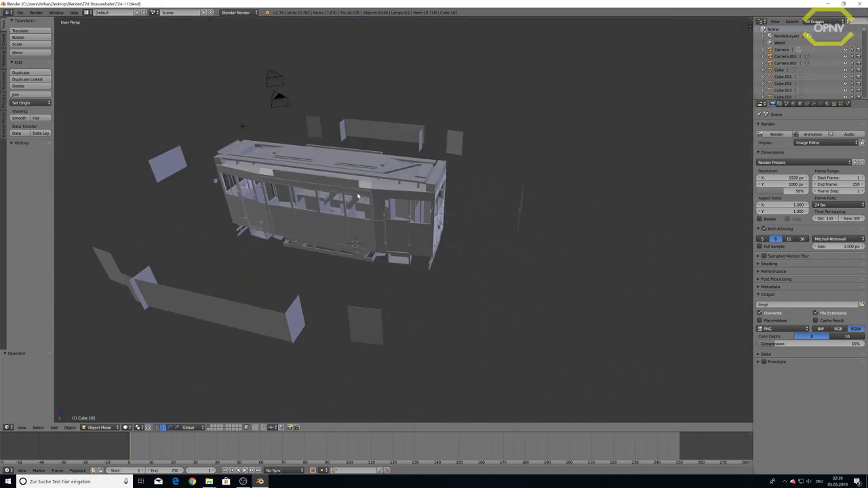
{"action": "scroll", "coordinate": [296, 184], "scroll_direction": "down", "scroll_amount": 2}
{"action": "scroll", "coordinate": [297, 184], "scroll_direction": "up", "scroll_amount": 4}
{"action": "scroll", "coordinate": [311, 185], "scroll_direction": "up", "scroll_amount": 3}
{"action": "middle_click_drag", "start_coordinate": [311, 185], "coordinate": [339, 181]}
{"action": "scroll", "coordinate": [341, 186], "scroll_direction": "down", "scroll_amount": 3}
{"action": "scroll", "coordinate": [339, 182], "scroll_direction": "up", "scroll_amount": 2}
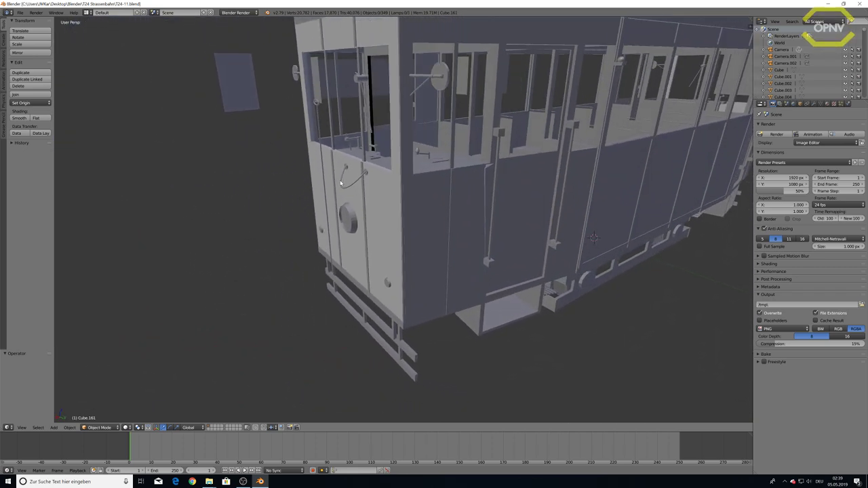
{"action": "scroll", "coordinate": [336, 183], "scroll_direction": "up", "scroll_amount": 2}
Step: Orbit around the front cab and the left end of the tram
{"action": "mouse_move", "coordinate": [476, 164]}
{"action": "middle_mouse_down"}
{"action": "mouse_move", "coordinate": [358, 172]}
{"action": "mouse_move", "coordinate": [416, 169]}
{"action": "mouse_move", "coordinate": [408, 176]}
{"action": "middle_mouse_up"}
{"action": "middle_click_drag", "start_coordinate": [399, 177], "coordinate": [429, 161]}
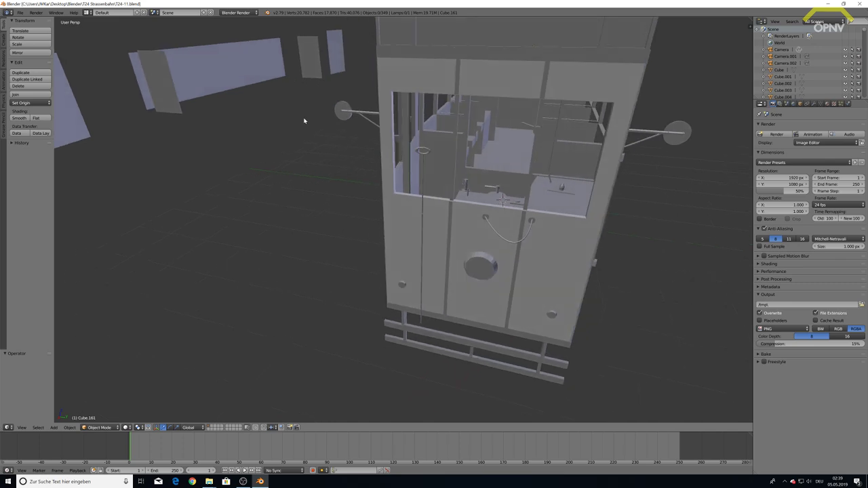
{"action": "mouse_move", "coordinate": [305, 120]}
{"action": "middle_mouse_down"}
{"action": "mouse_move", "coordinate": [312, 118]}
{"action": "mouse_move", "coordinate": [245, 122]}
{"action": "mouse_move", "coordinate": [372, 151]}
{"action": "middle_mouse_up"}
{"action": "scroll", "coordinate": [245, 122], "scroll_direction": "down", "scroll_amount": 5}
{"action": "scroll", "coordinate": [258, 120], "scroll_direction": "up", "scroll_amount": 3}
{"action": "scroll", "coordinate": [268, 129], "scroll_direction": "up", "scroll_amount": 2}
{"action": "scroll", "coordinate": [374, 153], "scroll_direction": "up", "scroll_amount": 3}
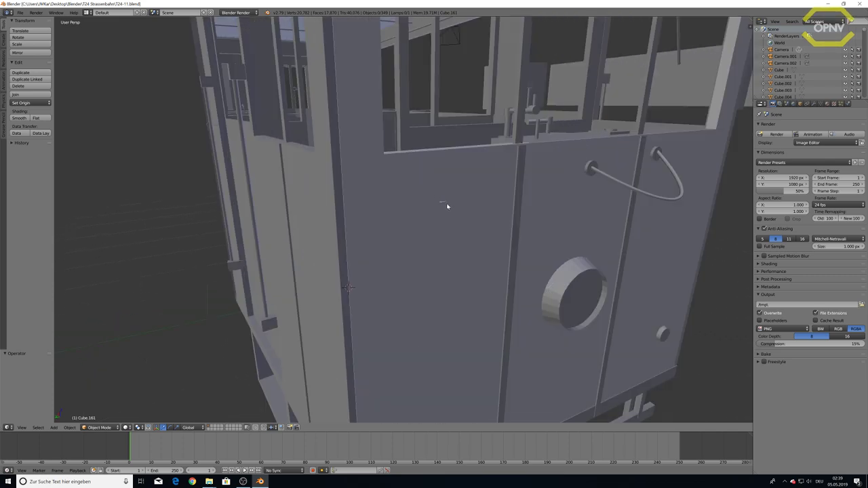
{"action": "scroll", "coordinate": [447, 203], "scroll_direction": "up", "scroll_amount": 2}
{"action": "scroll", "coordinate": [445, 202], "scroll_direction": "down", "scroll_amount": 2}
{"action": "scroll", "coordinate": [405, 200], "scroll_direction": "down", "scroll_amount": 3}
{"action": "scroll", "coordinate": [343, 169], "scroll_direction": "up", "scroll_amount": 4}
Step: View the front panel head-on and larger, adjusting the zoom
{"action": "mouse_move", "coordinate": [359, 169]}
{"action": "middle_mouse_down"}
{"action": "mouse_move", "coordinate": [436, 165]}
{"action": "mouse_move", "coordinate": [473, 137]}
{"action": "middle_mouse_up"}
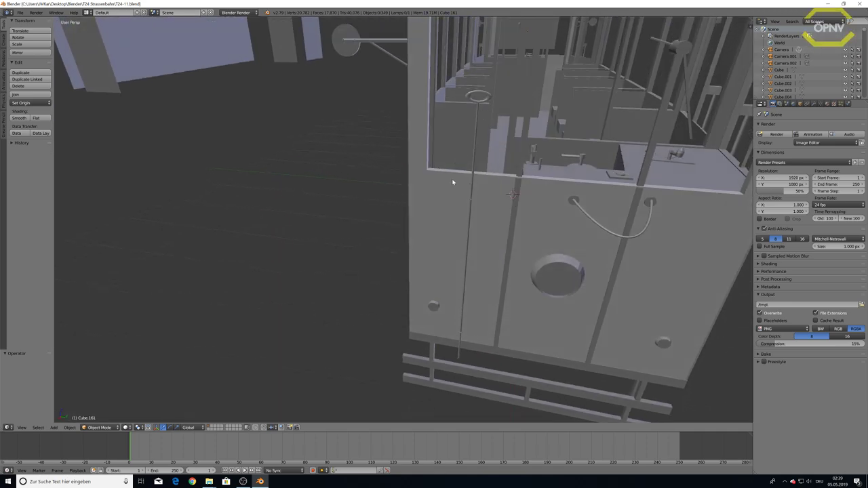
{"action": "mouse_move", "coordinate": [452, 181]}
{"action": "middle_mouse_down"}
{"action": "mouse_move", "coordinate": [330, 129]}
{"action": "mouse_move", "coordinate": [354, 122]}
{"action": "mouse_move", "coordinate": [377, 128]}
{"action": "mouse_move", "coordinate": [351, 128]}
{"action": "mouse_move", "coordinate": [397, 129]}
{"action": "mouse_move", "coordinate": [407, 124]}
{"action": "mouse_move", "coordinate": [393, 120]}
{"action": "mouse_move", "coordinate": [425, 117]}
{"action": "mouse_move", "coordinate": [465, 128]}
{"action": "mouse_move", "coordinate": [400, 120]}
{"action": "middle_mouse_up"}
{"action": "scroll", "coordinate": [341, 126], "scroll_direction": "up", "scroll_amount": 3}
{"action": "scroll", "coordinate": [341, 125], "scroll_direction": "down", "scroll_amount": 4}
{"action": "scroll", "coordinate": [331, 128], "scroll_direction": "down", "scroll_amount": 2}
{"action": "scroll", "coordinate": [331, 129], "scroll_direction": "up", "scroll_amount": 3}
{"action": "scroll", "coordinate": [411, 123], "scroll_direction": "up", "scroll_amount": 3}
{"action": "scroll", "coordinate": [411, 123], "scroll_direction": "down", "scroll_amount": 3}
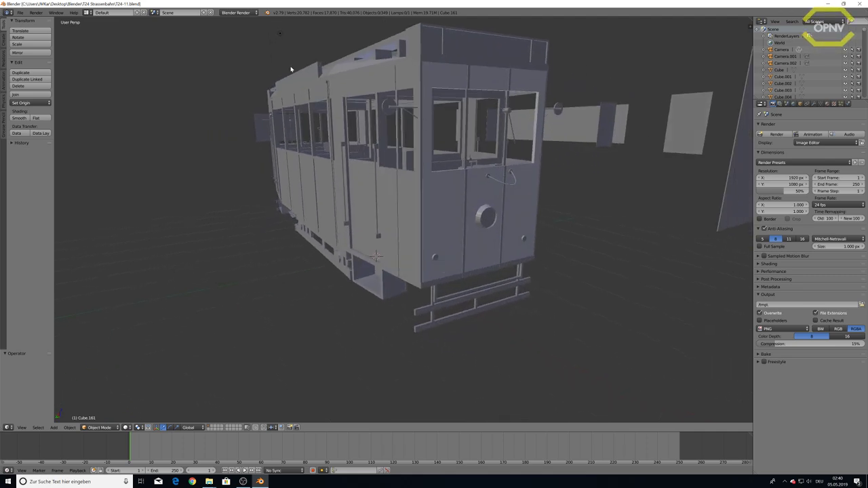
{"action": "left_click", "coordinate": [19, 12]}
Step: Open T24-12.blend, orbit past the front end and move in among the interior seats
{"action": "left_click", "coordinate": [27, 28]}
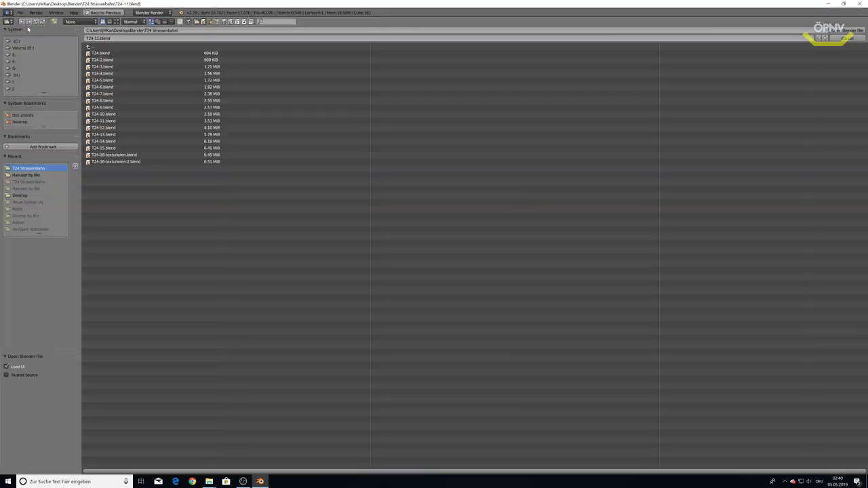
{"action": "double_click", "coordinate": [113, 122]}
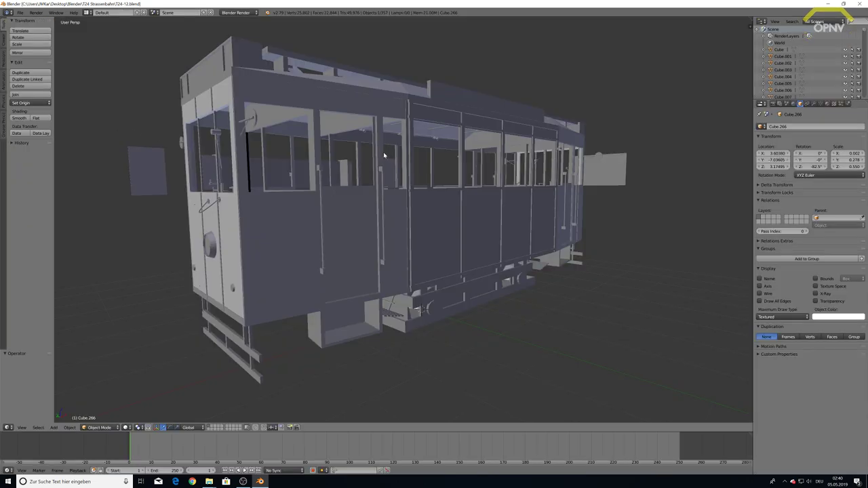
{"action": "mouse_move", "coordinate": [383, 155]}
{"action": "middle_mouse_down"}
{"action": "mouse_move", "coordinate": [290, 145]}
{"action": "mouse_move", "coordinate": [183, 162]}
{"action": "mouse_move", "coordinate": [253, 111]}
{"action": "mouse_move", "coordinate": [307, 124]}
{"action": "middle_mouse_up"}
{"action": "scroll", "coordinate": [193, 149], "scroll_direction": "up", "scroll_amount": 5}
{"action": "middle_click_drag", "start_coordinate": [353, 103], "coordinate": [339, 100]}
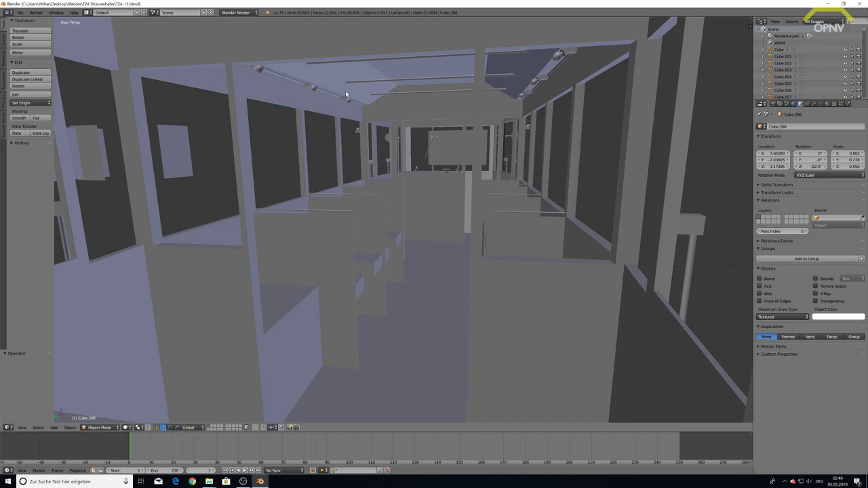
{"action": "mouse_move", "coordinate": [345, 90]}
{"action": "middle_mouse_down"}
{"action": "mouse_move", "coordinate": [250, 92]}
{"action": "mouse_move", "coordinate": [413, 91]}
{"action": "mouse_move", "coordinate": [415, 102]}
{"action": "mouse_move", "coordinate": [459, 110]}
{"action": "mouse_move", "coordinate": [416, 101]}
{"action": "mouse_move", "coordinate": [389, 120]}
{"action": "mouse_move", "coordinate": [389, 103]}
{"action": "mouse_move", "coordinate": [404, 104]}
{"action": "mouse_move", "coordinate": [389, 11]}
{"action": "middle_mouse_up"}
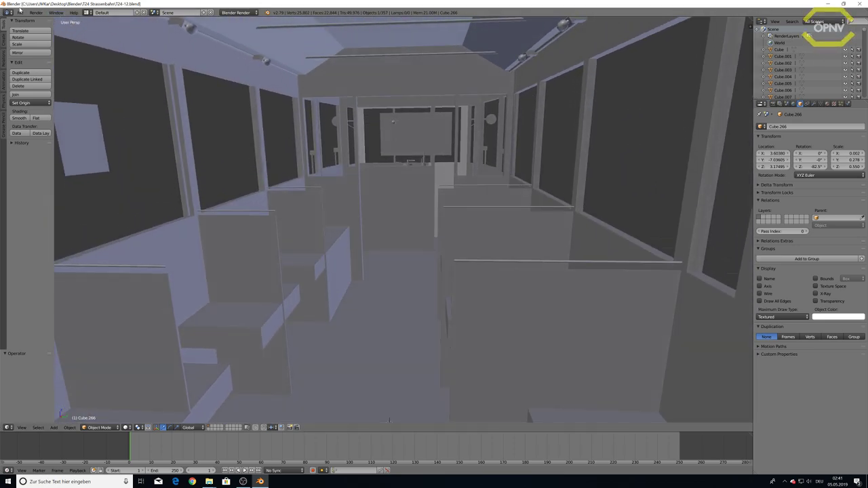
{"action": "left_click", "coordinate": [21, 12]}
Step: Open T24-13.blend and orbit to new angles inside the tram interior
{"action": "left_click", "coordinate": [37, 28]}
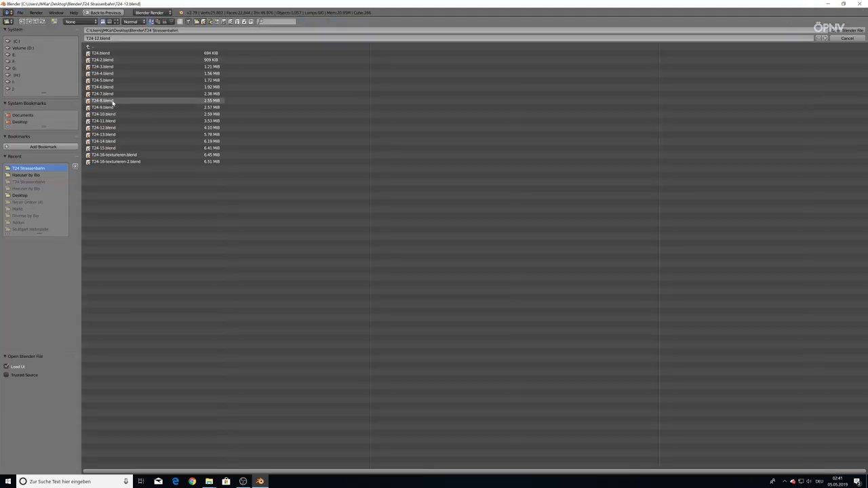
{"action": "double_click", "coordinate": [108, 135]}
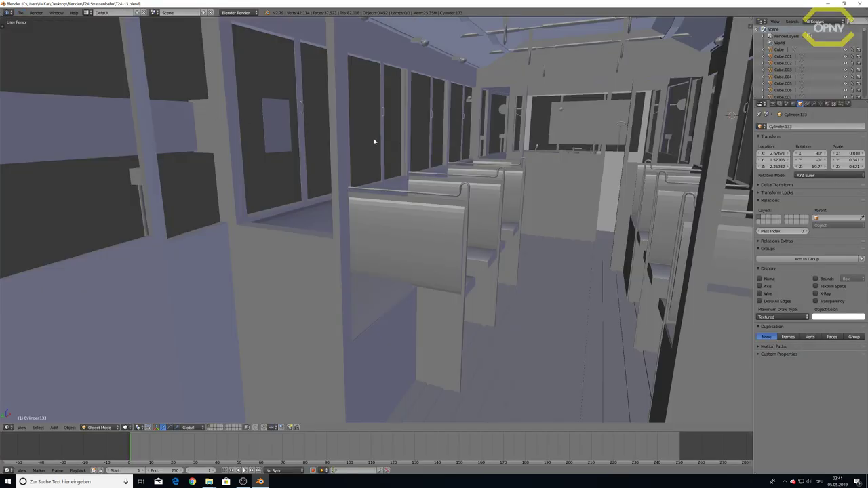
{"action": "middle_click_drag", "start_coordinate": [373, 141], "coordinate": [419, 137]}
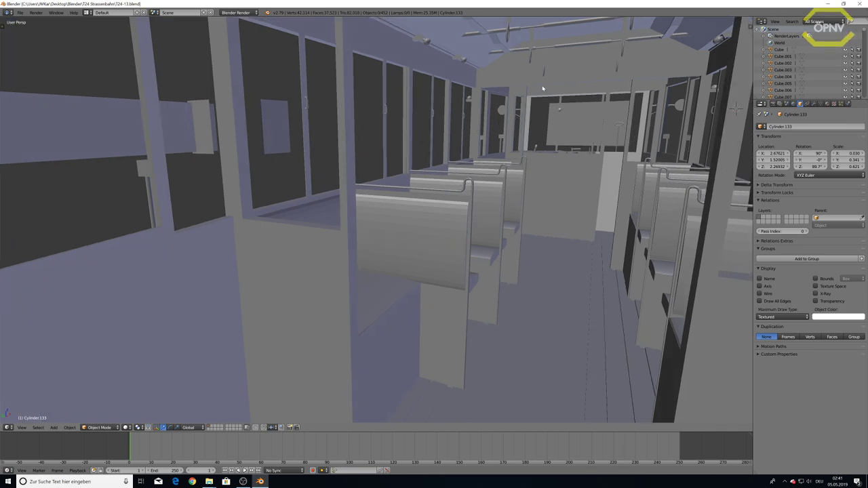
{"action": "middle_click_drag", "start_coordinate": [542, 89], "coordinate": [489, 119]}
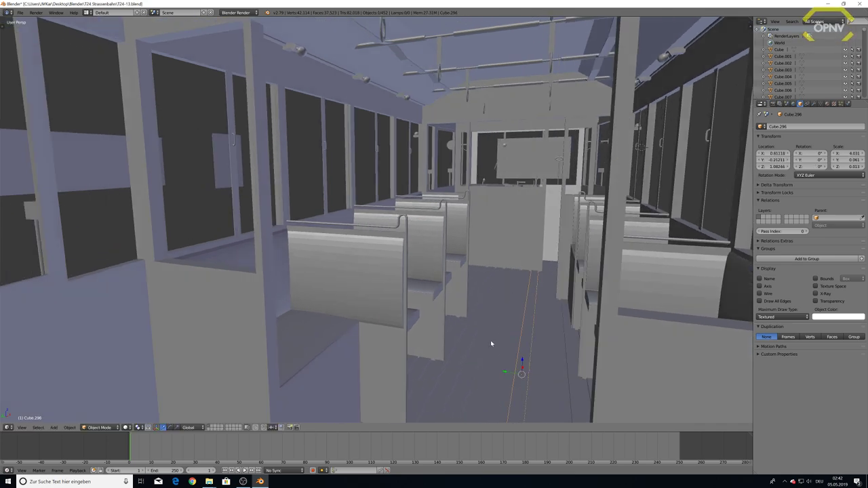
Step: Zoom out of the T24-13 interior and orbit to see the whole tram from outside
{"action": "key", "text": "shift+f"}
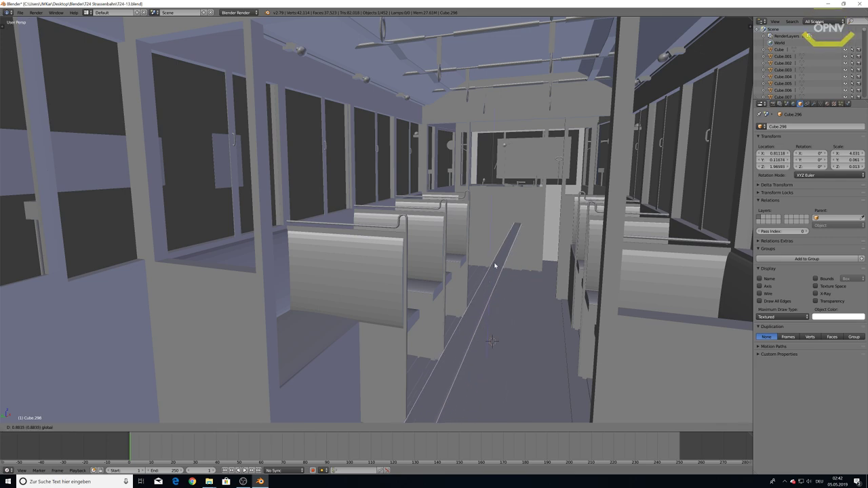
{"action": "key", "text": "Escape"}
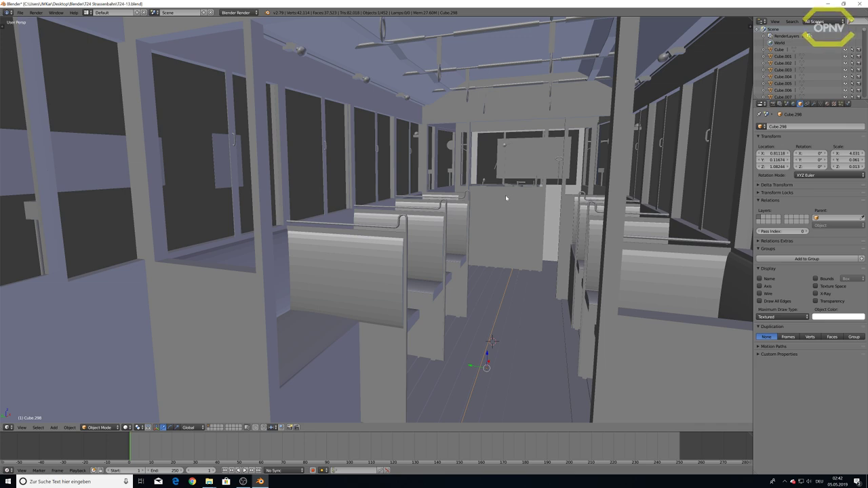
{"action": "scroll", "coordinate": [505, 195], "scroll_direction": "down", "scroll_amount": 10}
{"action": "mouse_move", "coordinate": [505, 194]}
{"action": "middle_mouse_down"}
{"action": "mouse_move", "coordinate": [417, 175]}
{"action": "mouse_move", "coordinate": [517, 184]}
{"action": "mouse_move", "coordinate": [366, 193]}
{"action": "middle_mouse_up"}
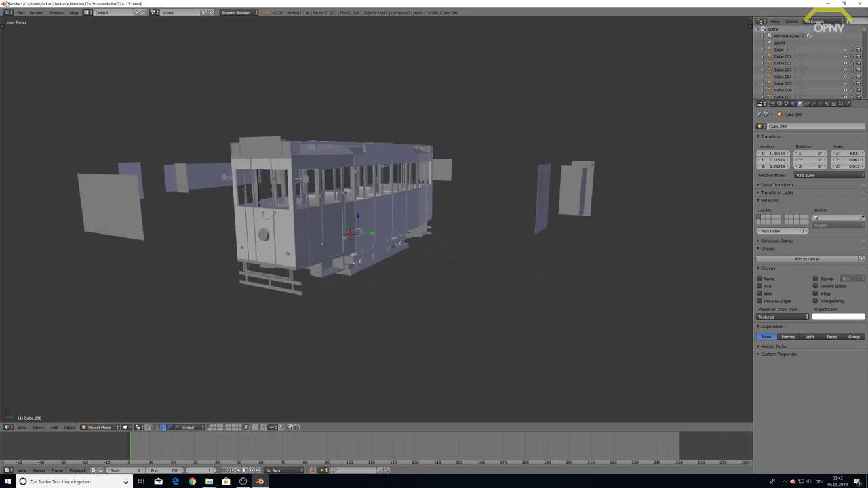
{"action": "left_click", "coordinate": [20, 12]}
Step: Open T24-14.blend and orbit in on the roof pantograph
{"action": "left_click", "coordinate": [29, 28]}
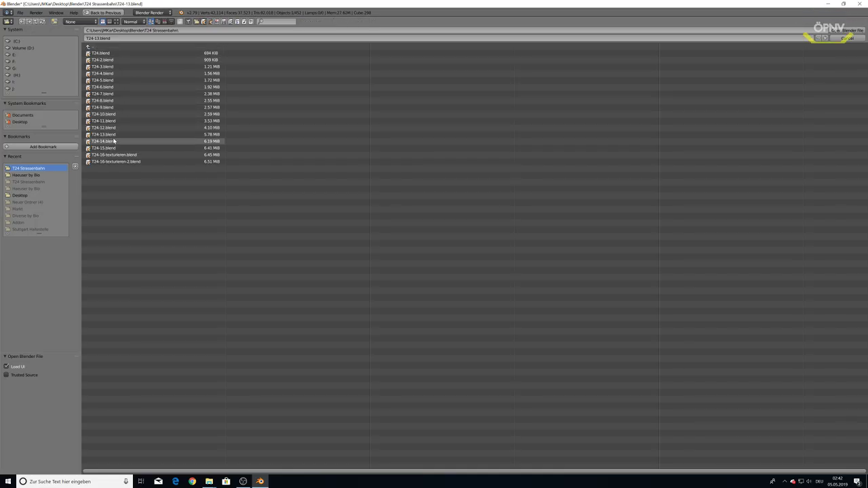
{"action": "key", "text": "Return"}
{"action": "mouse_move", "coordinate": [434, 203]}
{"action": "middle_mouse_down"}
{"action": "mouse_move", "coordinate": [347, 196]}
{"action": "mouse_move", "coordinate": [389, 198]}
{"action": "mouse_move", "coordinate": [369, 194]}
{"action": "mouse_move", "coordinate": [352, 167]}
{"action": "middle_mouse_up"}
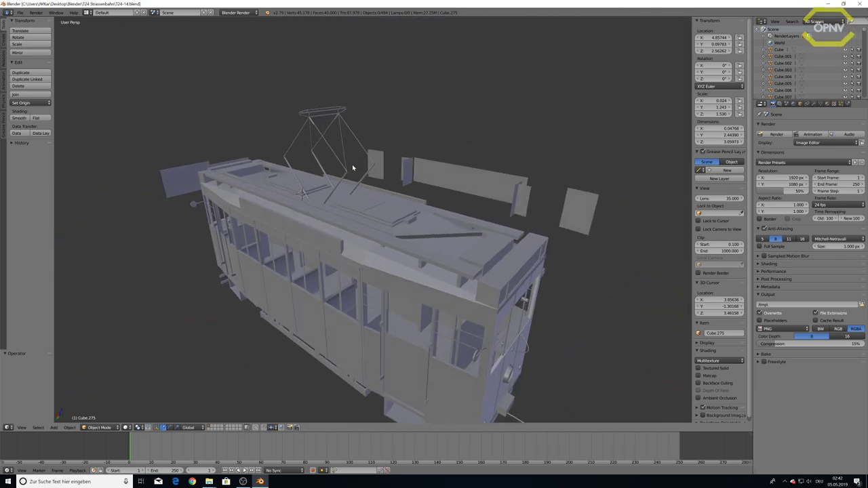
{"action": "mouse_move", "coordinate": [305, 123]}
{"action": "middle_mouse_down"}
{"action": "mouse_move", "coordinate": [314, 143]}
{"action": "mouse_move", "coordinate": [330, 147]}
{"action": "middle_mouse_up"}
{"action": "scroll", "coordinate": [314, 143], "scroll_direction": "up", "scroll_amount": 3}
{"action": "scroll", "coordinate": [341, 135], "scroll_direction": "up", "scroll_amount": 3}
{"action": "mouse_move", "coordinate": [333, 147]}
{"action": "middle_mouse_down"}
{"action": "mouse_move", "coordinate": [320, 143]}
{"action": "mouse_move", "coordinate": [334, 150]}
{"action": "middle_mouse_up"}
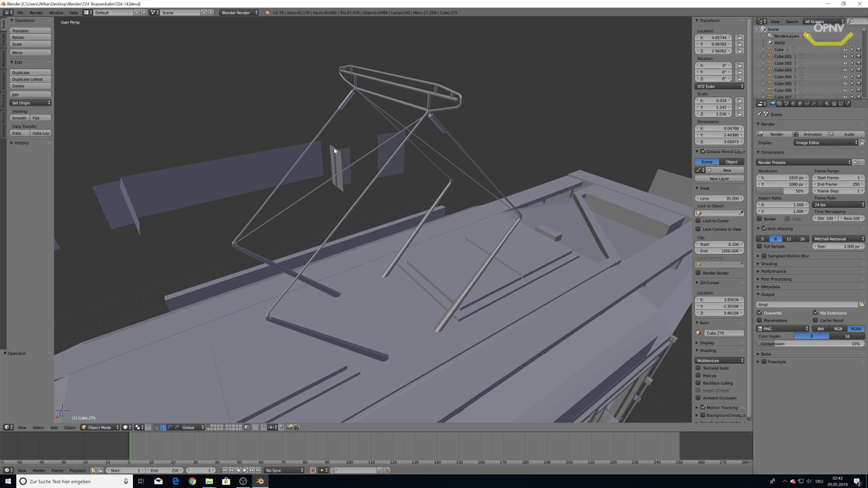
Step: Swing to side and three-quarter views of the tram body
{"action": "scroll", "coordinate": [334, 151], "scroll_direction": "down", "scroll_amount": 3}
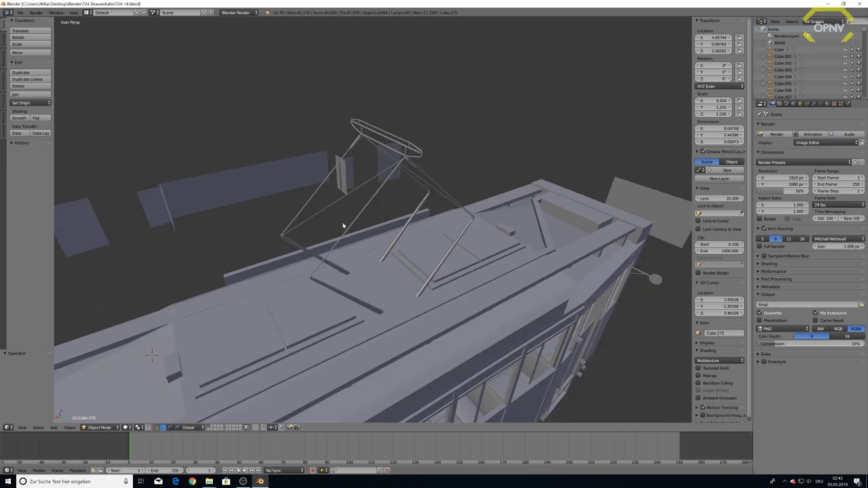
{"action": "scroll", "coordinate": [343, 225], "scroll_direction": "down", "scroll_amount": 5}
{"action": "mouse_move", "coordinate": [379, 221]}
{"action": "middle_mouse_down"}
{"action": "mouse_move", "coordinate": [387, 202]}
{"action": "mouse_move", "coordinate": [387, 219]}
{"action": "middle_mouse_up"}
{"action": "scroll", "coordinate": [384, 210], "scroll_direction": "up", "scroll_amount": 2}
{"action": "scroll", "coordinate": [384, 210], "scroll_direction": "up", "scroll_amount": 2}
{"action": "scroll", "coordinate": [381, 215], "scroll_direction": "up", "scroll_amount": 2}
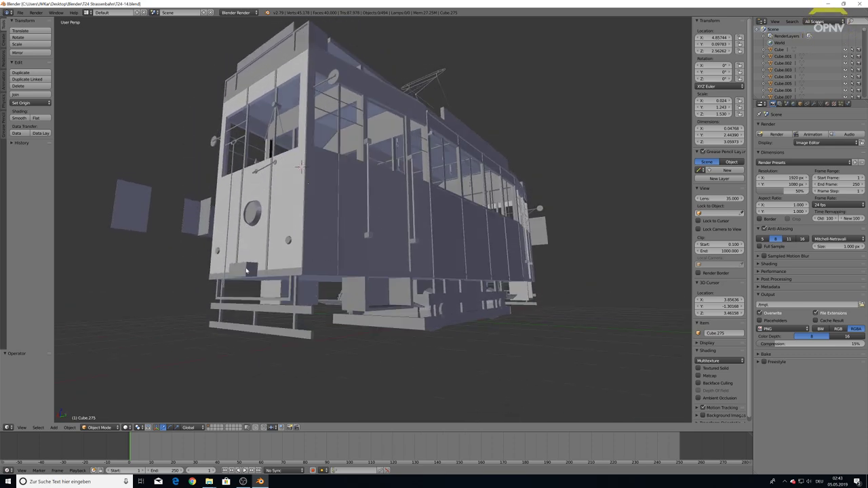
{"action": "mouse_move", "coordinate": [244, 268]}
{"action": "middle_mouse_down"}
{"action": "mouse_move", "coordinate": [252, 264]}
{"action": "mouse_move", "coordinate": [195, 263]}
{"action": "middle_mouse_up"}
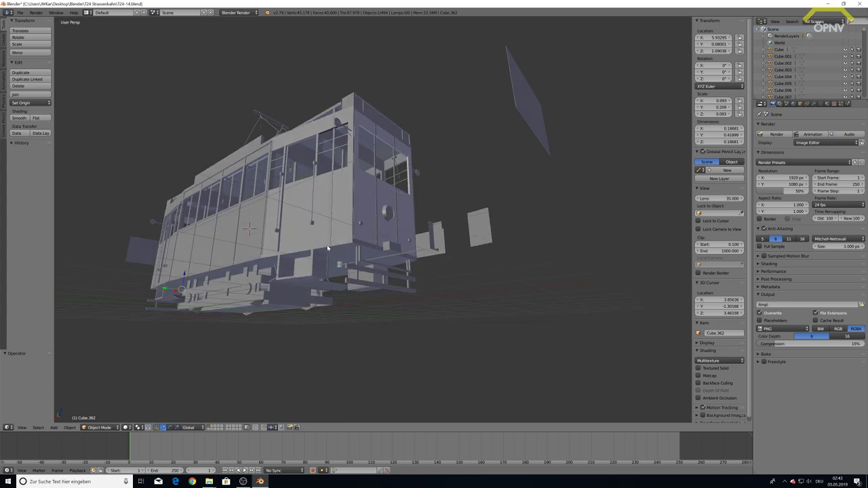
{"action": "middle_click_drag", "start_coordinate": [403, 251], "coordinate": [309, 289]}
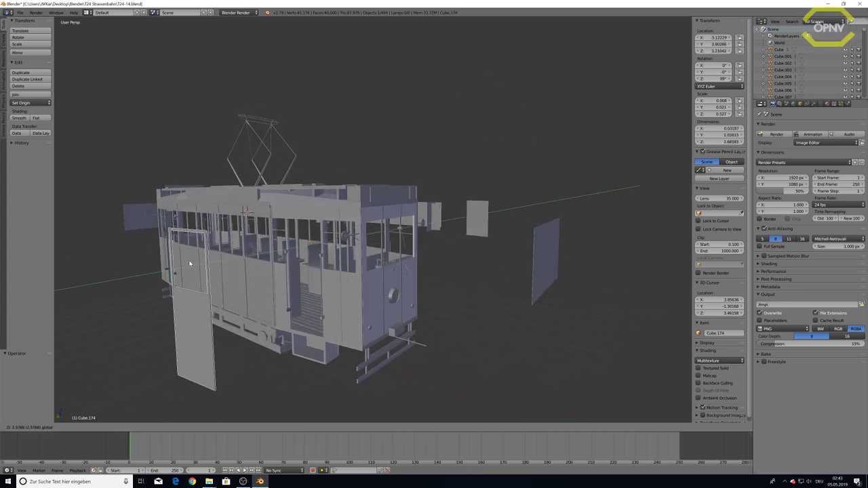
Step: Cancel the accidental door panel move and orbit to the tram's rear-right side
{"action": "right_click", "coordinate": [259, 249]}
{"action": "middle_click_drag", "start_coordinate": [259, 248], "coordinate": [374, 284]}
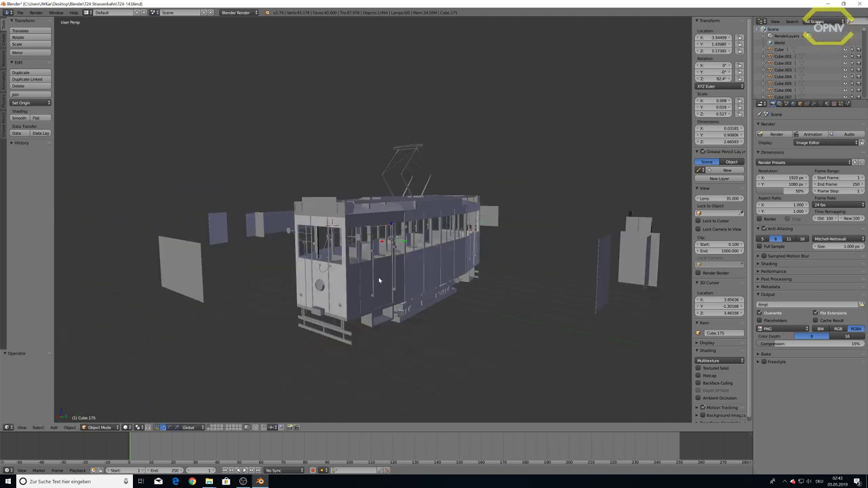
{"action": "mouse_move", "coordinate": [455, 251]}
{"action": "middle_mouse_down"}
{"action": "mouse_move", "coordinate": [428, 254]}
{"action": "mouse_move", "coordinate": [485, 258]}
{"action": "mouse_move", "coordinate": [480, 251]}
{"action": "mouse_move", "coordinate": [450, 270]}
{"action": "middle_mouse_up"}
{"action": "scroll", "coordinate": [477, 272], "scroll_direction": "up", "scroll_amount": 2}
{"action": "scroll", "coordinate": [463, 271], "scroll_direction": "up", "scroll_amount": 3}
{"action": "scroll", "coordinate": [463, 270], "scroll_direction": "down", "scroll_amount": 5}
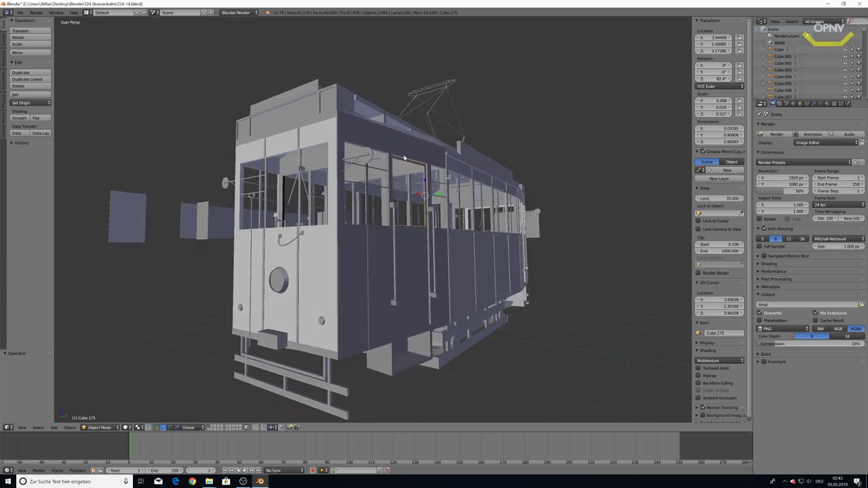
Step: Open T24-15.blend and view its roof, long side and end
{"action": "left_click", "coordinate": [21, 13]}
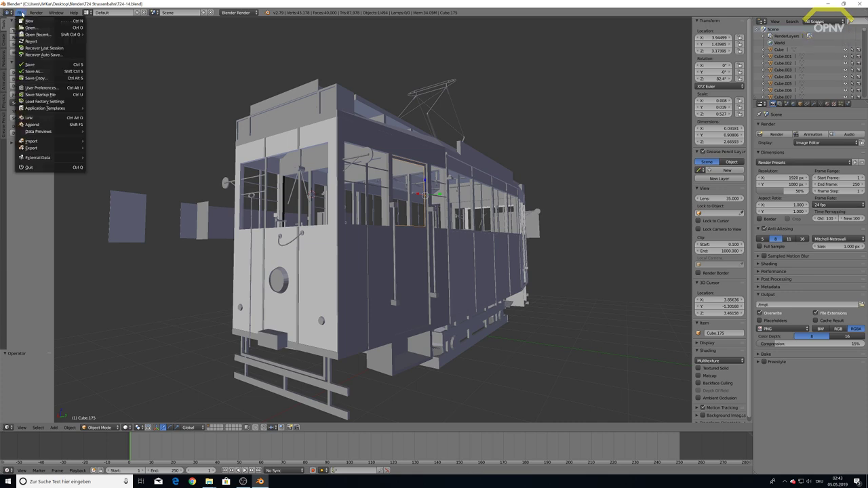
{"action": "left_click", "coordinate": [30, 27]}
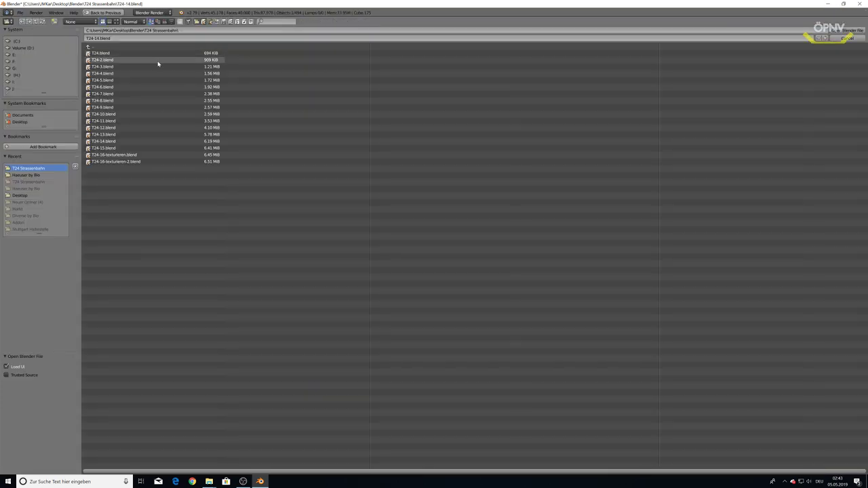
{"action": "double_click", "coordinate": [119, 150]}
{"action": "mouse_move", "coordinate": [451, 287]}
{"action": "middle_mouse_down"}
{"action": "mouse_move", "coordinate": [412, 303]}
{"action": "mouse_move", "coordinate": [387, 297]}
{"action": "mouse_move", "coordinate": [398, 271]}
{"action": "middle_mouse_up"}
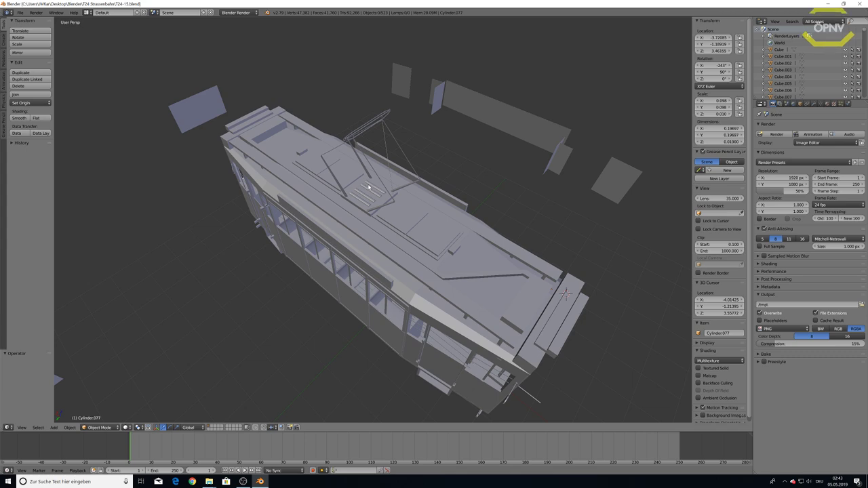
{"action": "middle_click_drag", "start_coordinate": [246, 243], "coordinate": [300, 231]}
Step: Look down onto the T24-15 tram roof, zooming in and out
{"action": "scroll", "coordinate": [299, 224], "scroll_direction": "up", "scroll_amount": 2}
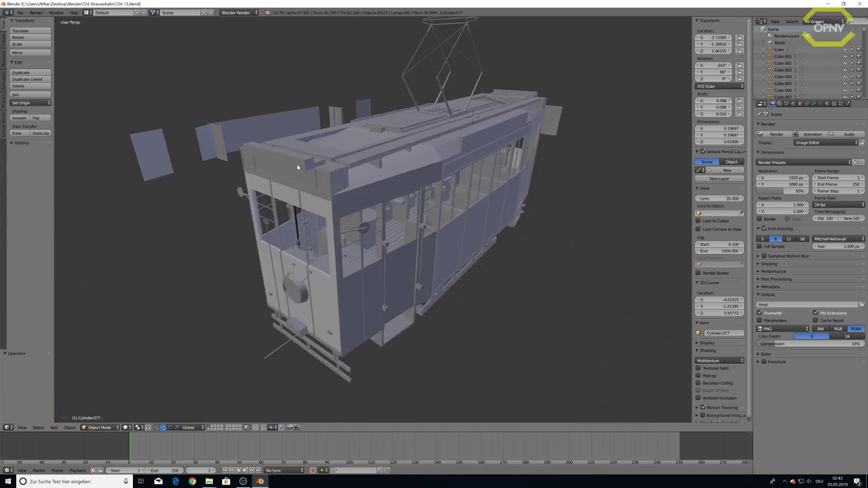
{"action": "mouse_move", "coordinate": [297, 167]}
{"action": "middle_mouse_down"}
{"action": "mouse_move", "coordinate": [476, 297]}
{"action": "mouse_move", "coordinate": [458, 305]}
{"action": "mouse_move", "coordinate": [455, 283]}
{"action": "mouse_move", "coordinate": [452, 339]}
{"action": "middle_mouse_up"}
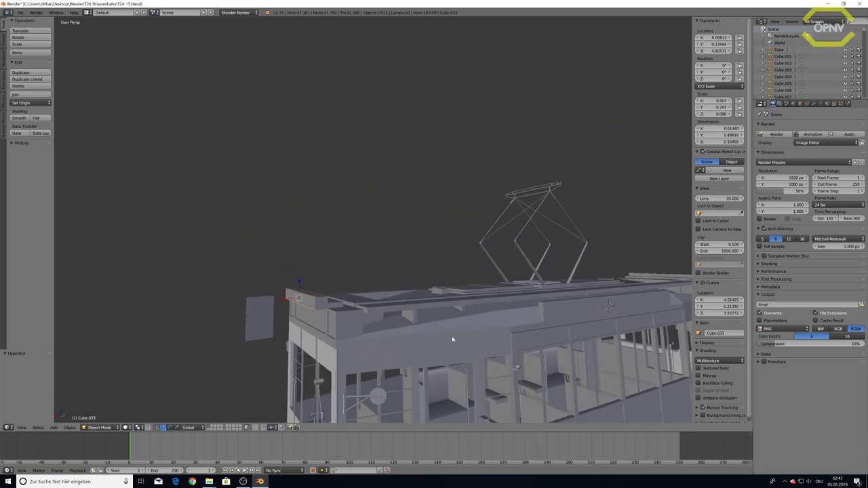
{"action": "scroll", "coordinate": [453, 339], "scroll_direction": "up", "scroll_amount": 3}
{"action": "scroll", "coordinate": [418, 337], "scroll_direction": "up", "scroll_amount": 3}
{"action": "scroll", "coordinate": [420, 325], "scroll_direction": "up", "scroll_amount": 3}
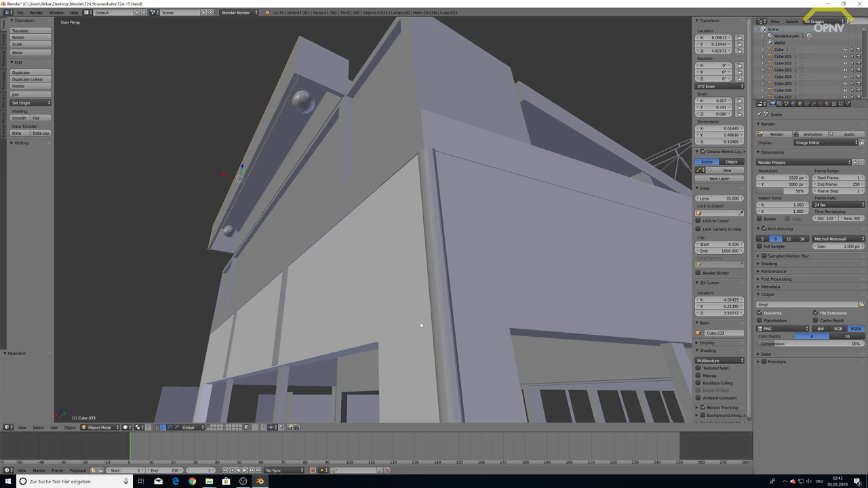
{"action": "scroll", "coordinate": [344, 259], "scroll_direction": "down", "scroll_amount": 5}
{"action": "scroll", "coordinate": [346, 259], "scroll_direction": "up", "scroll_amount": 4}
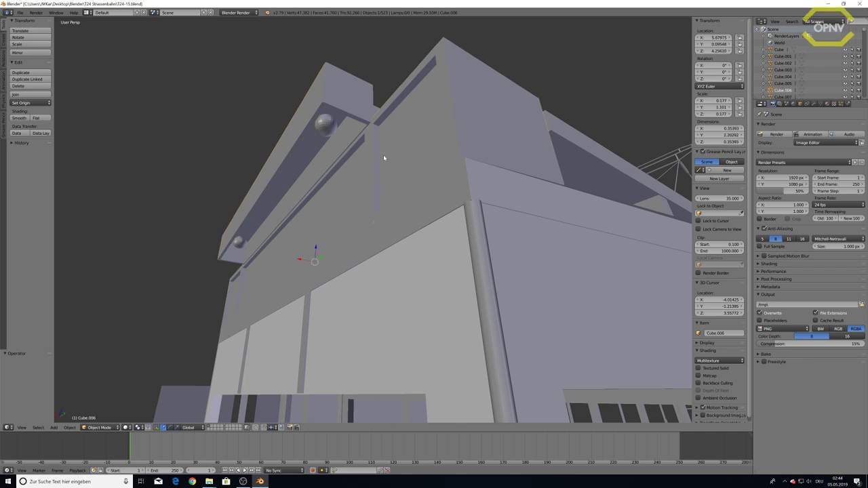
{"action": "scroll", "coordinate": [315, 215], "scroll_direction": "down", "scroll_amount": 3}
{"action": "scroll", "coordinate": [299, 211], "scroll_direction": "down", "scroll_amount": 3}
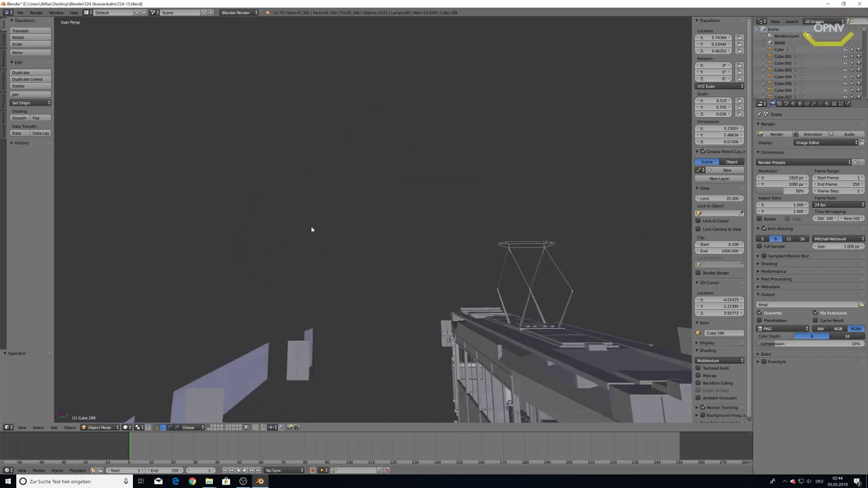
Step: Examine the tram's end up close, then its side and front from oblique angles
{"action": "mouse_move", "coordinate": [469, 307]}
{"action": "middle_mouse_down"}
{"action": "mouse_move", "coordinate": [310, 177]}
{"action": "mouse_move", "coordinate": [382, 229]}
{"action": "middle_mouse_up"}
{"action": "scroll", "coordinate": [382, 229], "scroll_direction": "up", "scroll_amount": 3}
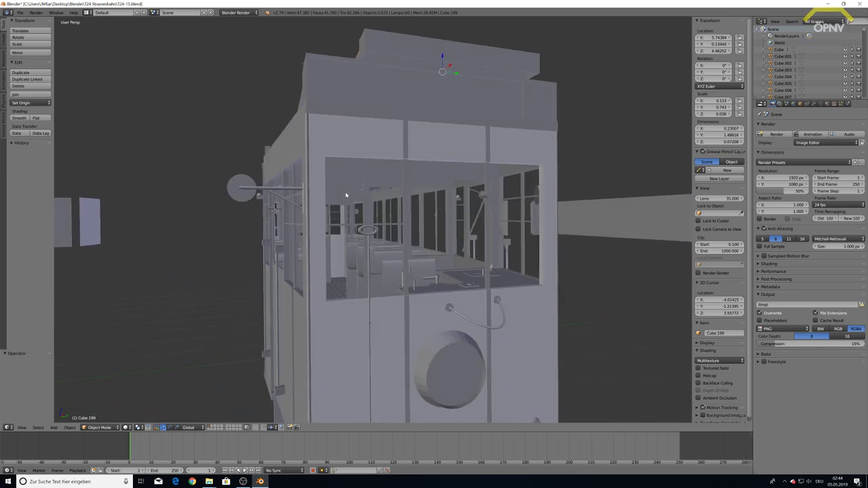
{"action": "mouse_move", "coordinate": [341, 194]}
{"action": "middle_mouse_down"}
{"action": "mouse_move", "coordinate": [494, 230]}
{"action": "mouse_move", "coordinate": [411, 233]}
{"action": "mouse_move", "coordinate": [351, 219]}
{"action": "middle_mouse_up"}
{"action": "scroll", "coordinate": [454, 207], "scroll_direction": "up", "scroll_amount": 2}
{"action": "scroll", "coordinate": [450, 211], "scroll_direction": "up", "scroll_amount": 1}
{"action": "middle_click_drag", "start_coordinate": [451, 211], "coordinate": [422, 212]}
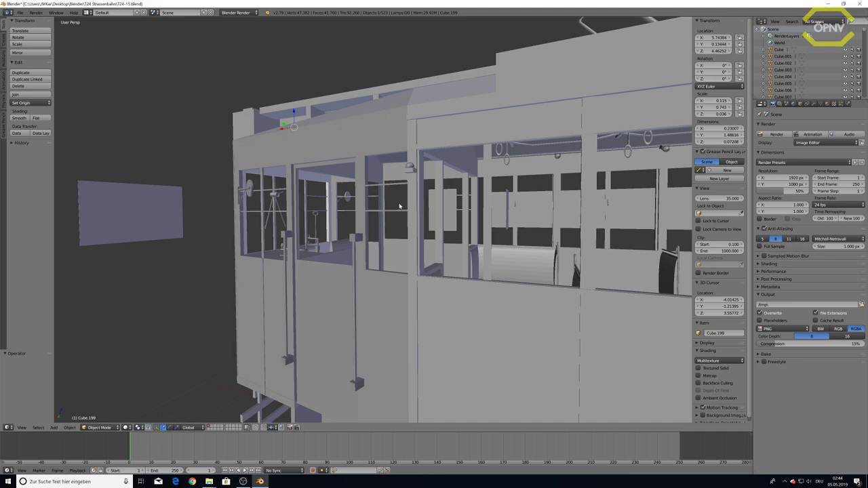
{"action": "mouse_move", "coordinate": [311, 194]}
{"action": "middle_mouse_down"}
{"action": "mouse_move", "coordinate": [343, 208]}
{"action": "mouse_move", "coordinate": [370, 167]}
{"action": "middle_mouse_up"}
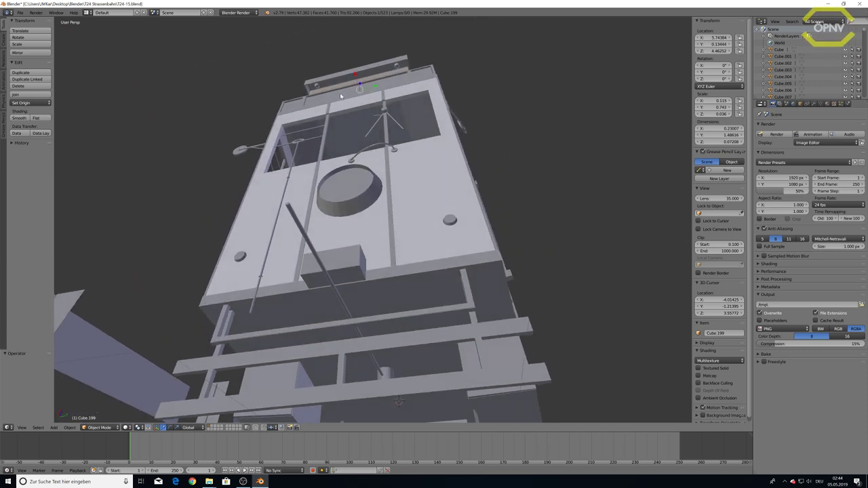
{"action": "mouse_move", "coordinate": [341, 96]}
{"action": "middle_mouse_down"}
{"action": "mouse_move", "coordinate": [379, 119]}
{"action": "mouse_move", "coordinate": [388, 139]}
{"action": "middle_mouse_up"}
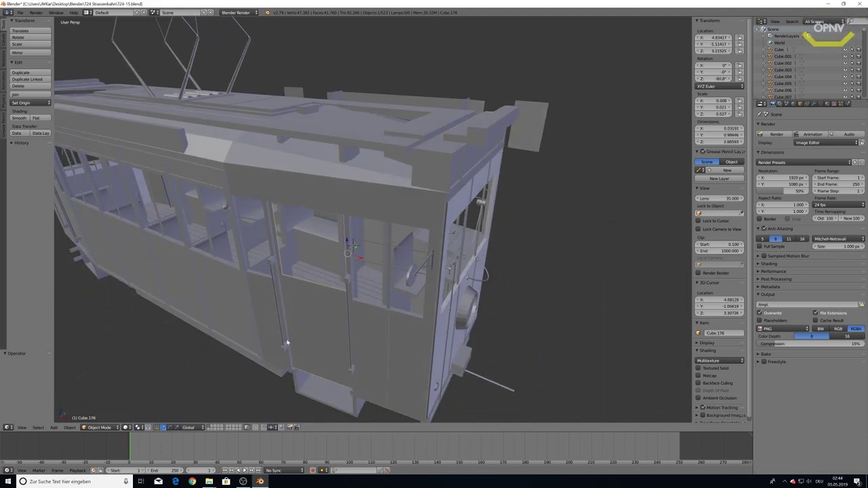
Step: Move the door panel along the Y axis with G, Y and view the roof corner from above
{"action": "key", "text": "g"}
{"action": "key", "text": "y"}
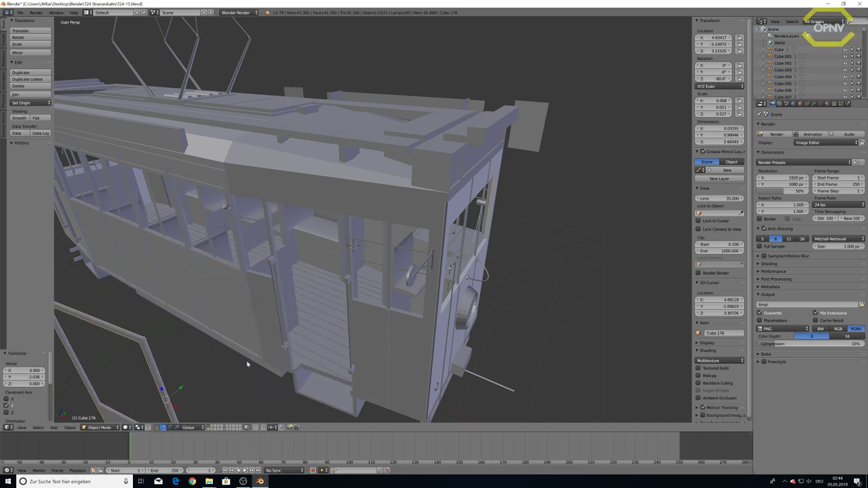
{"action": "mouse_move", "coordinate": [247, 364]}
{"action": "middle_mouse_down"}
{"action": "mouse_move", "coordinate": [247, 357]}
{"action": "mouse_move", "coordinate": [235, 368]}
{"action": "mouse_move", "coordinate": [252, 374]}
{"action": "mouse_move", "coordinate": [312, 224]}
{"action": "mouse_move", "coordinate": [282, 187]}
{"action": "mouse_move", "coordinate": [287, 222]}
{"action": "mouse_move", "coordinate": [304, 190]}
{"action": "mouse_move", "coordinate": [292, 179]}
{"action": "mouse_move", "coordinate": [292, 196]}
{"action": "mouse_move", "coordinate": [252, 196]}
{"action": "middle_mouse_up"}
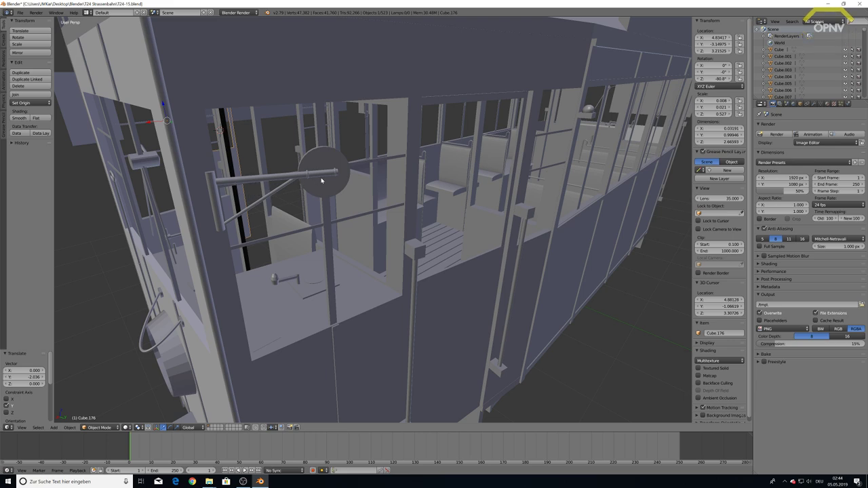
{"action": "scroll", "coordinate": [332, 181], "scroll_direction": "down", "scroll_amount": 5}
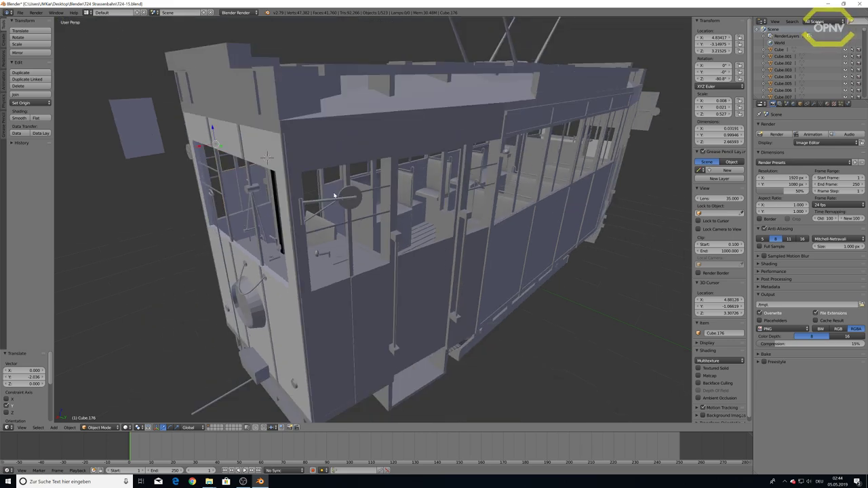
{"action": "mouse_move", "coordinate": [333, 196]}
{"action": "middle_mouse_down"}
{"action": "mouse_move", "coordinate": [519, 190]}
{"action": "mouse_move", "coordinate": [504, 195]}
{"action": "mouse_move", "coordinate": [546, 198]}
{"action": "mouse_move", "coordinate": [354, 139]}
{"action": "mouse_move", "coordinate": [412, 132]}
{"action": "middle_mouse_up"}
{"action": "scroll", "coordinate": [344, 192], "scroll_direction": "up", "scroll_amount": 3}
{"action": "scroll", "coordinate": [323, 191], "scroll_direction": "down", "scroll_amount": 3}
{"action": "scroll", "coordinate": [600, 205], "scroll_direction": "up", "scroll_amount": 4}
{"action": "scroll", "coordinate": [485, 182], "scroll_direction": "up", "scroll_amount": 3}
{"action": "scroll", "coordinate": [497, 185], "scroll_direction": "down", "scroll_amount": 3}
{"action": "scroll", "coordinate": [510, 186], "scroll_direction": "down", "scroll_amount": 2}
{"action": "scroll", "coordinate": [519, 190], "scroll_direction": "up", "scroll_amount": 2}
{"action": "scroll", "coordinate": [355, 140], "scroll_direction": "up", "scroll_amount": 3}
{"action": "scroll", "coordinate": [362, 139], "scroll_direction": "up", "scroll_amount": 2}
{"action": "scroll", "coordinate": [371, 139], "scroll_direction": "up", "scroll_amount": 3}
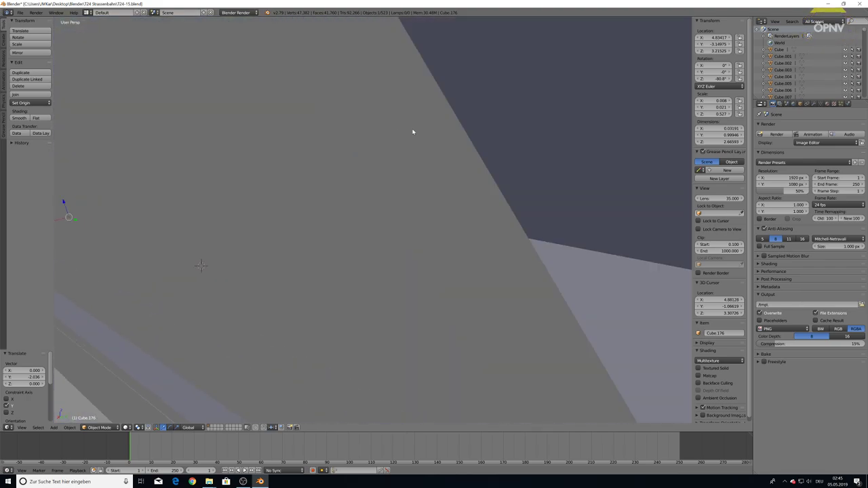
{"action": "scroll", "coordinate": [356, 131], "scroll_direction": "down", "scroll_amount": 3}
{"action": "scroll", "coordinate": [360, 131], "scroll_direction": "up", "scroll_amount": 3}
{"action": "middle_click_drag", "start_coordinate": [360, 132], "coordinate": [403, 120]}
{"action": "scroll", "coordinate": [375, 131], "scroll_direction": "down", "scroll_amount": 3}
{"action": "scroll", "coordinate": [400, 117], "scroll_direction": "up", "scroll_amount": 2}
{"action": "scroll", "coordinate": [400, 118], "scroll_direction": "down", "scroll_amount": 3}
{"action": "scroll", "coordinate": [403, 120], "scroll_direction": "up", "scroll_amount": 4}
{"action": "scroll", "coordinate": [401, 116], "scroll_direction": "down", "scroll_amount": 3}
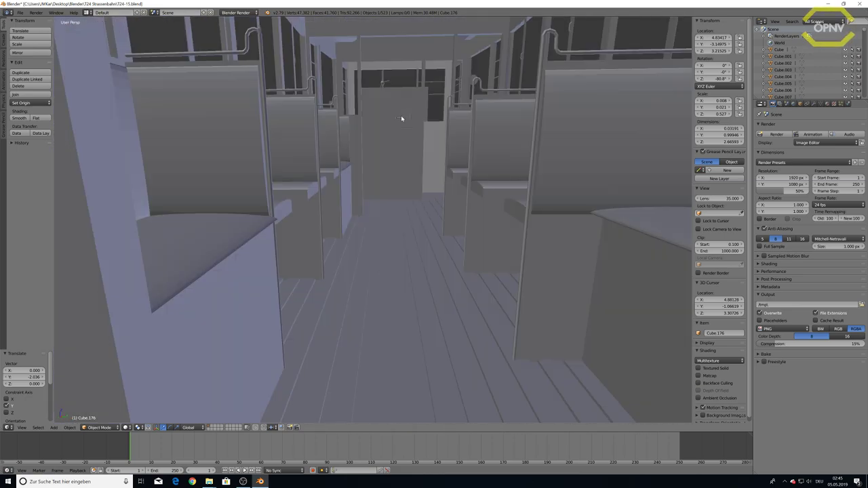
{"action": "scroll", "coordinate": [401, 114], "scroll_direction": "up", "scroll_amount": 2}
{"action": "scroll", "coordinate": [402, 117], "scroll_direction": "down", "scroll_amount": 3}
{"action": "scroll", "coordinate": [403, 121], "scroll_direction": "up", "scroll_amount": 1}
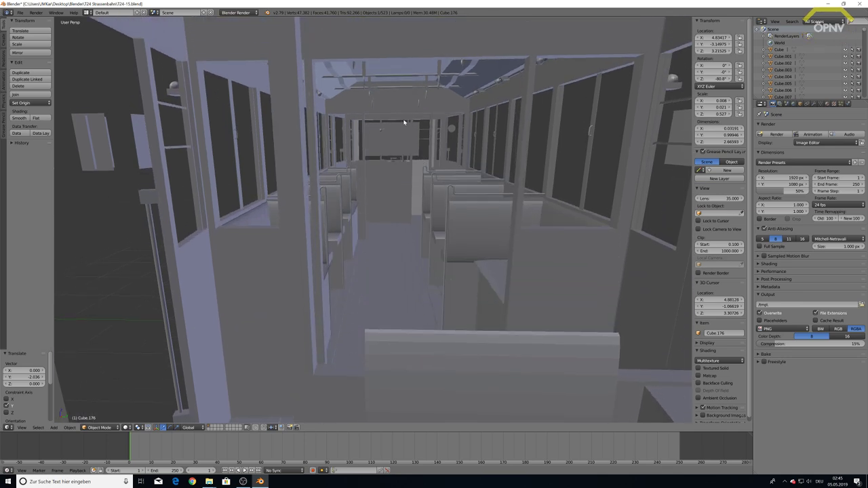
{"action": "scroll", "coordinate": [433, 231], "scroll_direction": "down", "scroll_amount": 3}
{"action": "mouse_move", "coordinate": [430, 229]}
{"action": "middle_mouse_down"}
{"action": "mouse_move", "coordinate": [436, 244]}
{"action": "mouse_move", "coordinate": [431, 202]}
{"action": "mouse_move", "coordinate": [369, 172]}
{"action": "mouse_move", "coordinate": [467, 190]}
{"action": "mouse_move", "coordinate": [455, 199]}
{"action": "mouse_move", "coordinate": [482, 196]}
{"action": "mouse_move", "coordinate": [495, 207]}
{"action": "mouse_move", "coordinate": [504, 199]}
{"action": "mouse_move", "coordinate": [455, 190]}
{"action": "mouse_move", "coordinate": [490, 207]}
{"action": "mouse_move", "coordinate": [503, 201]}
{"action": "mouse_move", "coordinate": [457, 199]}
{"action": "middle_mouse_up"}
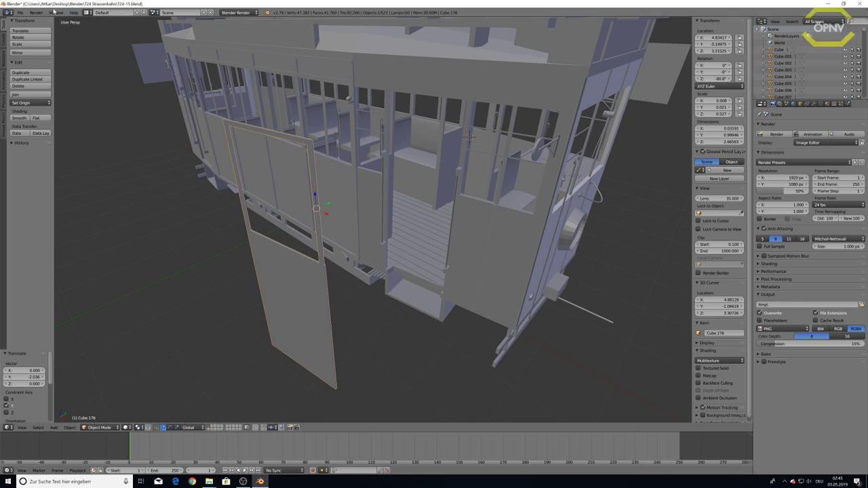
Step: Open T24-16-texturieren-2.blend, the yellow BVB-textured tram stage
{"action": "left_click", "coordinate": [20, 14]}
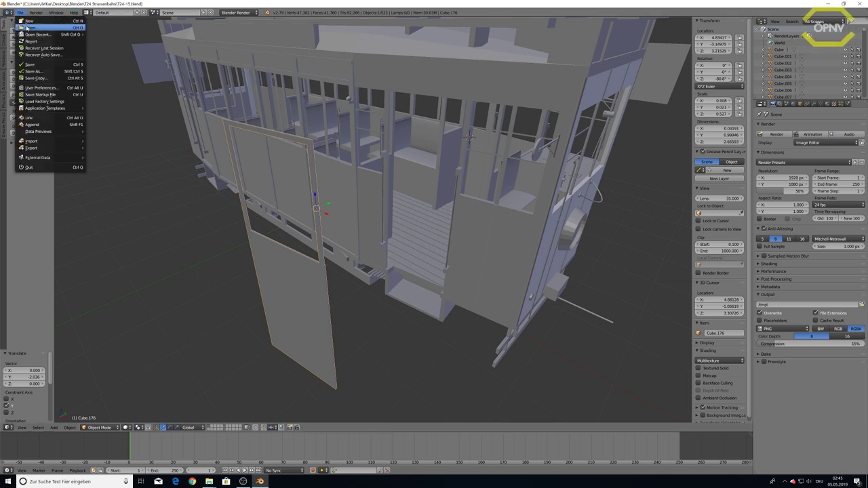
{"action": "left_click", "coordinate": [28, 27]}
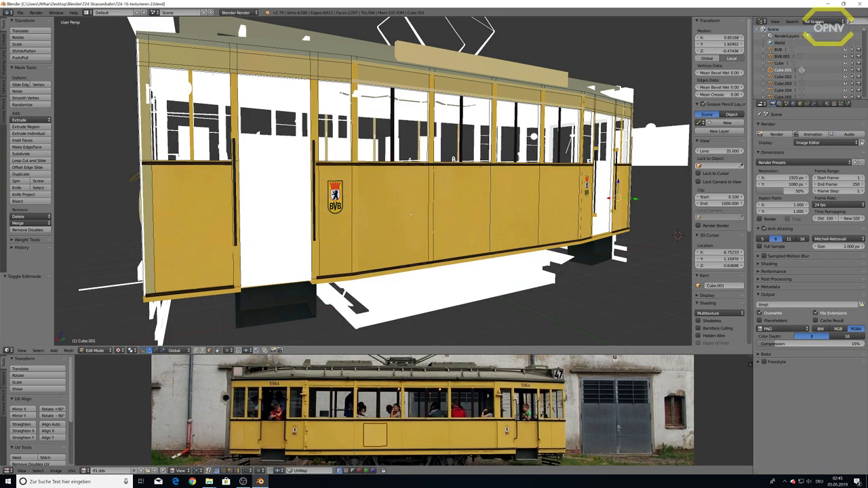
{"action": "scroll", "coordinate": [411, 214], "scroll_direction": "down", "scroll_amount": 3}
Step: View the tram from above and enlarge the 3D view over the reference photo panel
{"action": "middle_click_drag", "start_coordinate": [443, 171], "coordinate": [469, 351]}
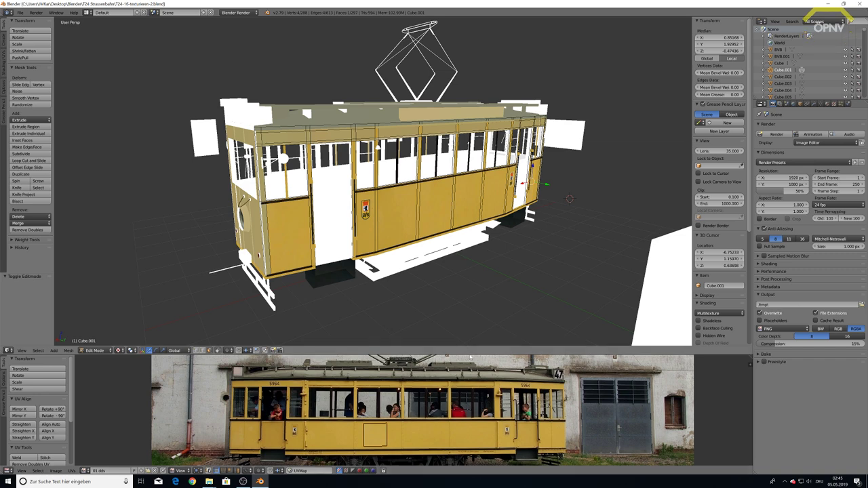
{"action": "left_click_drag", "start_coordinate": [469, 354], "coordinate": [473, 463]}
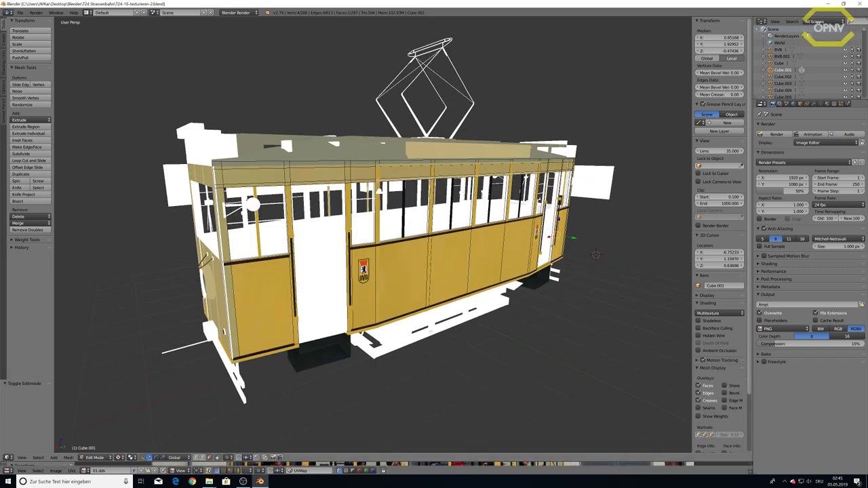
{"action": "scroll", "coordinate": [430, 331], "scroll_direction": "up", "scroll_amount": 3}
Step: Orbit and zoom around the yellow tram's side, front corner and roof
{"action": "mouse_move", "coordinate": [430, 330]}
{"action": "middle_mouse_down"}
{"action": "mouse_move", "coordinate": [389, 327]}
{"action": "mouse_move", "coordinate": [448, 319]}
{"action": "middle_mouse_up"}
{"action": "scroll", "coordinate": [389, 327], "scroll_direction": "down", "scroll_amount": 3}
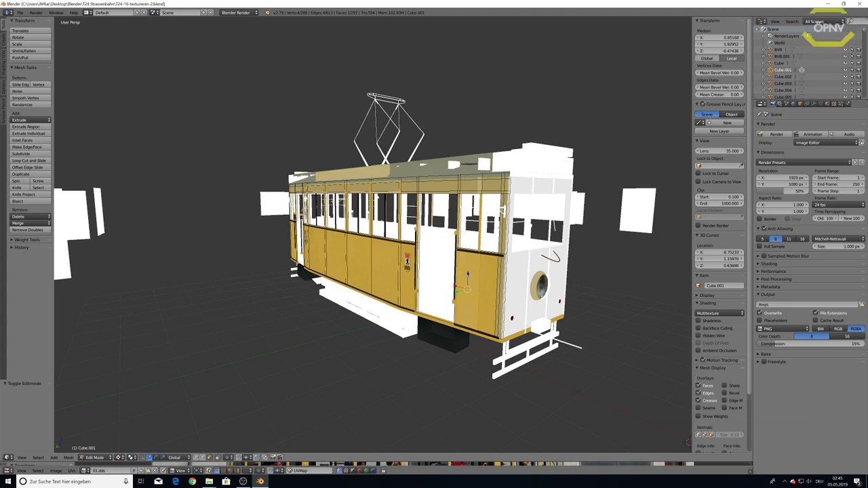
{"action": "scroll", "coordinate": [447, 319], "scroll_direction": "down", "scroll_amount": 3}
{"action": "middle_click_drag", "start_coordinate": [448, 318], "coordinate": [489, 309]}
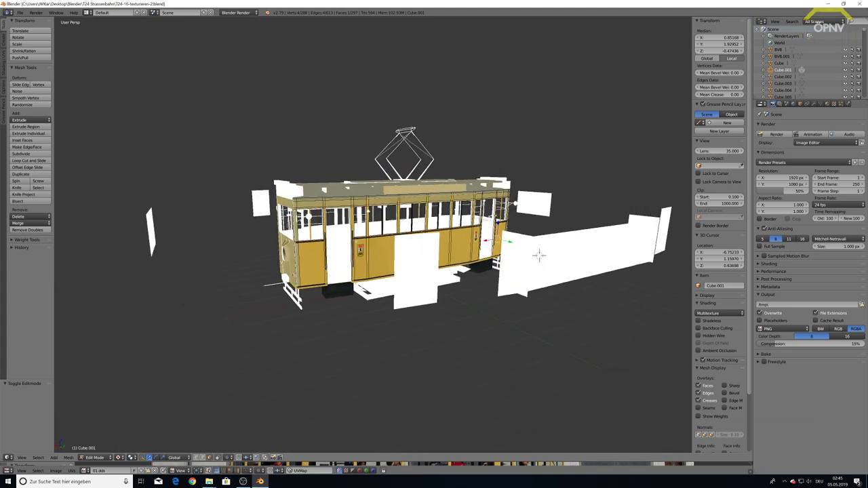
{"action": "scroll", "coordinate": [489, 308], "scroll_direction": "up", "scroll_amount": 3}
{"action": "middle_click_drag", "start_coordinate": [434, 272], "coordinate": [502, 271]}
{"action": "scroll", "coordinate": [434, 271], "scroll_direction": "up", "scroll_amount": 2}
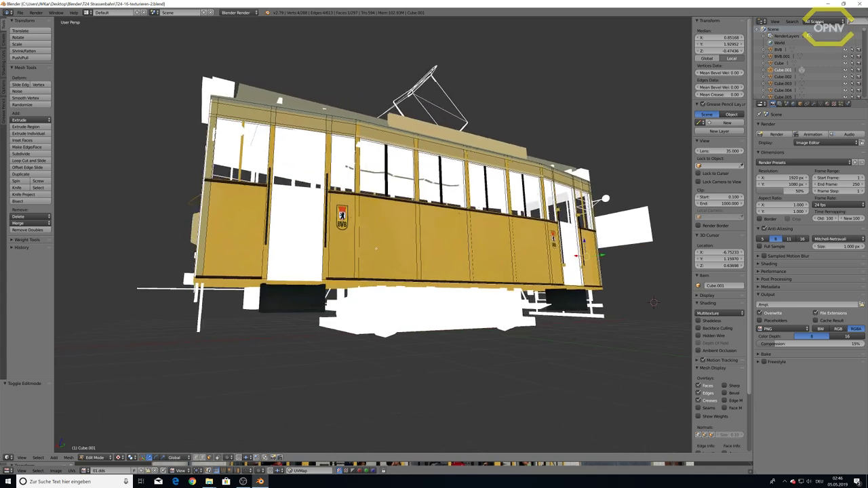
{"action": "scroll", "coordinate": [434, 271], "scroll_direction": "up", "scroll_amount": 2}
{"action": "middle_click_drag", "start_coordinate": [434, 271], "coordinate": [502, 272]}
{"action": "scroll", "coordinate": [434, 271], "scroll_direction": "up", "scroll_amount": 2}
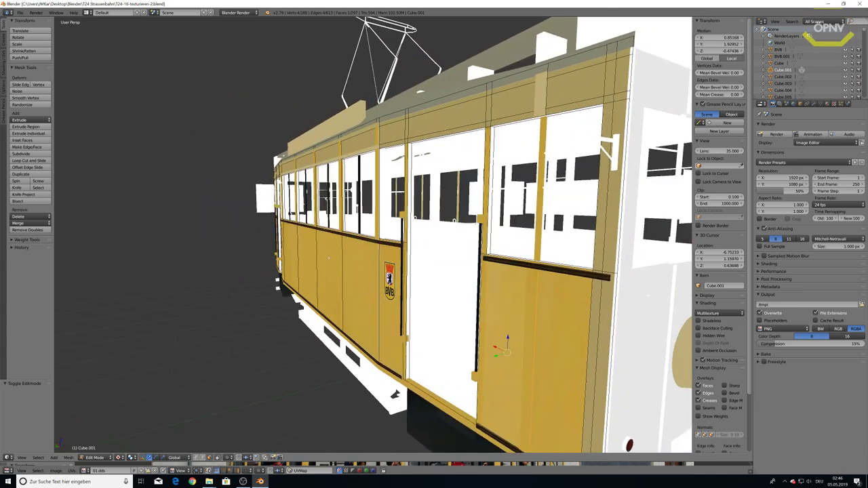
{"action": "scroll", "coordinate": [362, 302], "scroll_direction": "down", "scroll_amount": 2}
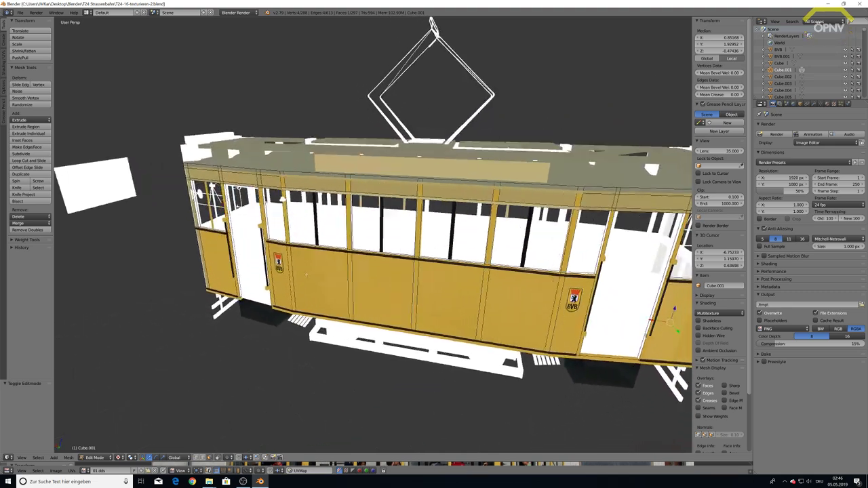
{"action": "mouse_move", "coordinate": [361, 303]}
{"action": "middle_mouse_down"}
{"action": "mouse_move", "coordinate": [334, 278]}
{"action": "mouse_move", "coordinate": [388, 267]}
{"action": "middle_mouse_up"}
{"action": "mouse_move", "coordinate": [404, 265]}
{"action": "middle_mouse_down"}
{"action": "mouse_move", "coordinate": [634, 274]}
{"action": "mouse_move", "coordinate": [648, 283]}
{"action": "middle_mouse_up"}
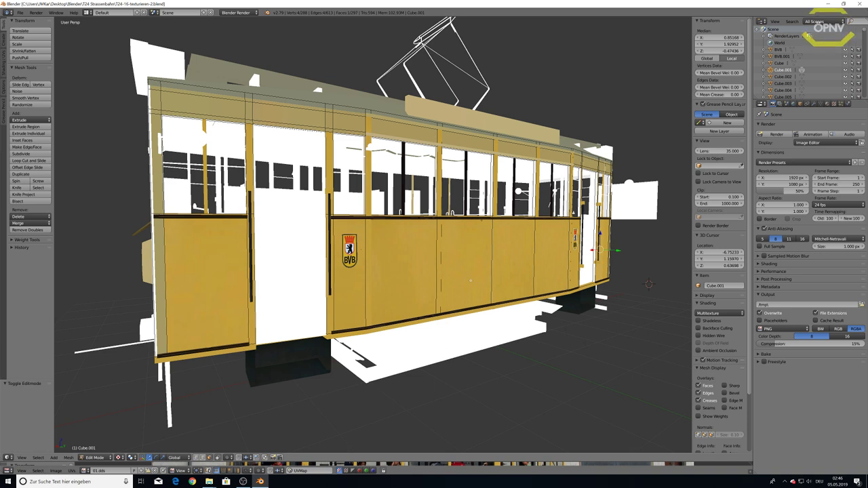
{"action": "scroll", "coordinate": [373, 230], "scroll_direction": "down", "scroll_amount": 5}
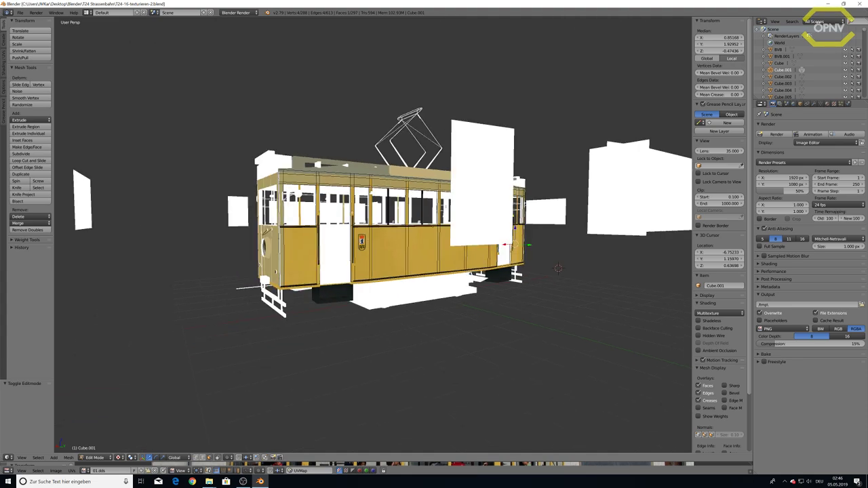
{"action": "mouse_move", "coordinate": [373, 231]}
{"action": "middle_mouse_down"}
{"action": "mouse_move", "coordinate": [285, 176]}
{"action": "mouse_move", "coordinate": [353, 224]}
{"action": "middle_mouse_up"}
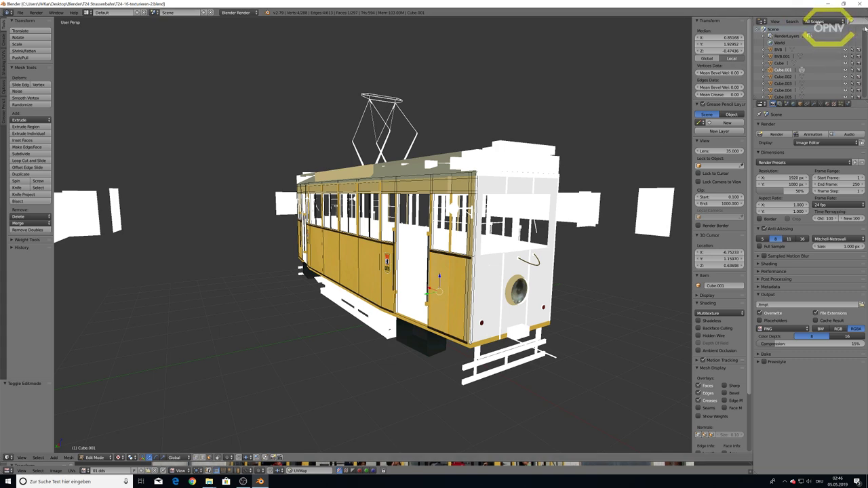
{"action": "scroll", "coordinate": [855, 41], "scroll_direction": "down", "scroll_amount": 5}
{"action": "scroll", "coordinate": [858, 42], "scroll_direction": "down", "scroll_amount": 5}
{"action": "scroll", "coordinate": [864, 44], "scroll_direction": "down", "scroll_amount": 5}
{"action": "scroll", "coordinate": [864, 45], "scroll_direction": "down", "scroll_amount": 5}
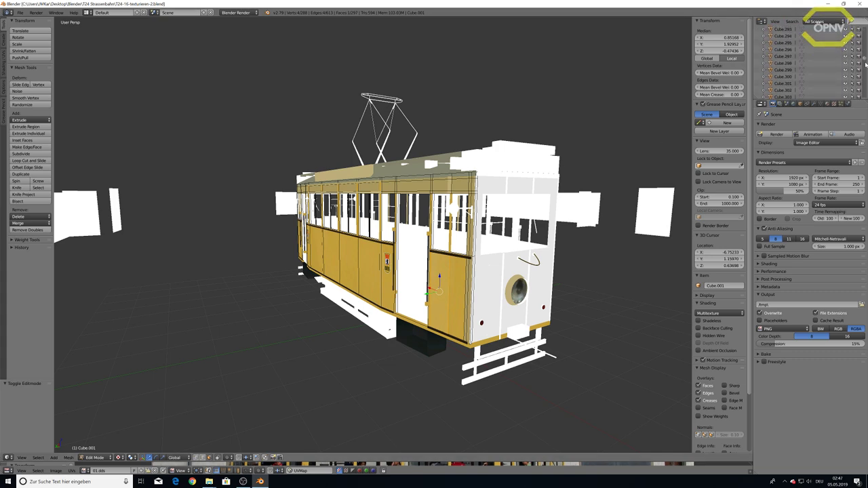
{"action": "scroll", "coordinate": [864, 44], "scroll_direction": "down", "scroll_amount": 3}
{"action": "scroll", "coordinate": [864, 45], "scroll_direction": "down", "scroll_amount": 5}
{"action": "scroll", "coordinate": [864, 45], "scroll_direction": "down", "scroll_amount": 5}
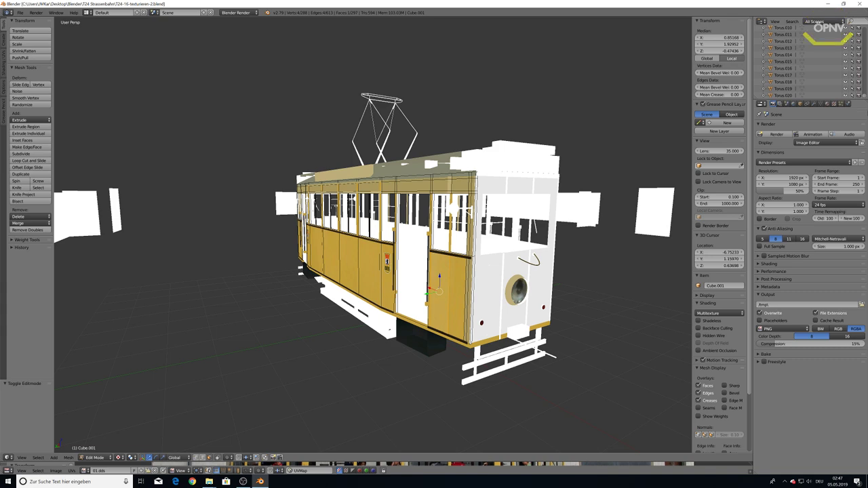
{"action": "scroll", "coordinate": [861, 67], "scroll_direction": "up", "scroll_amount": 2}
{"action": "scroll", "coordinate": [861, 68], "scroll_direction": "up", "scroll_amount": 2}
{"action": "scroll", "coordinate": [862, 88], "scroll_direction": "up", "scroll_amount": 2}
{"action": "scroll", "coordinate": [861, 68], "scroll_direction": "up", "scroll_amount": 5}
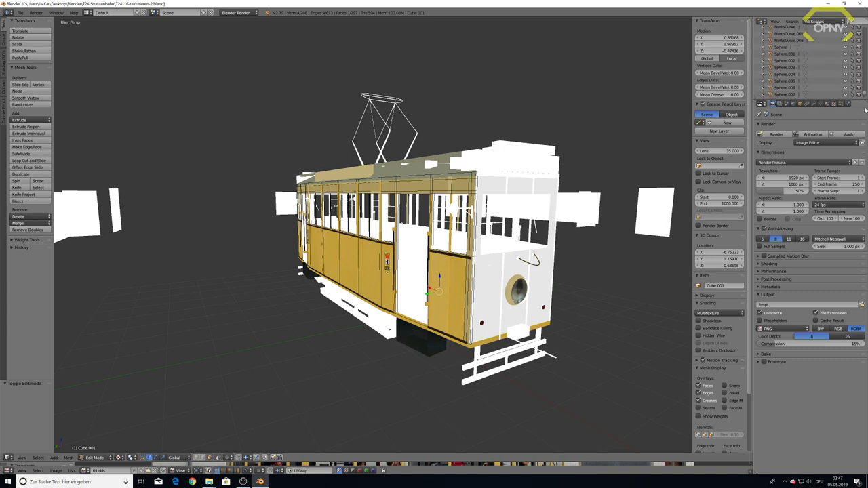
{"action": "scroll", "coordinate": [861, 68], "scroll_direction": "up", "scroll_amount": 5}
{"action": "scroll", "coordinate": [861, 68], "scroll_direction": "up", "scroll_amount": 5}
{"action": "scroll", "coordinate": [861, 68], "scroll_direction": "up", "scroll_amount": 5}
{"action": "middle_click_drag", "start_coordinate": [677, 87], "coordinate": [515, 95]}
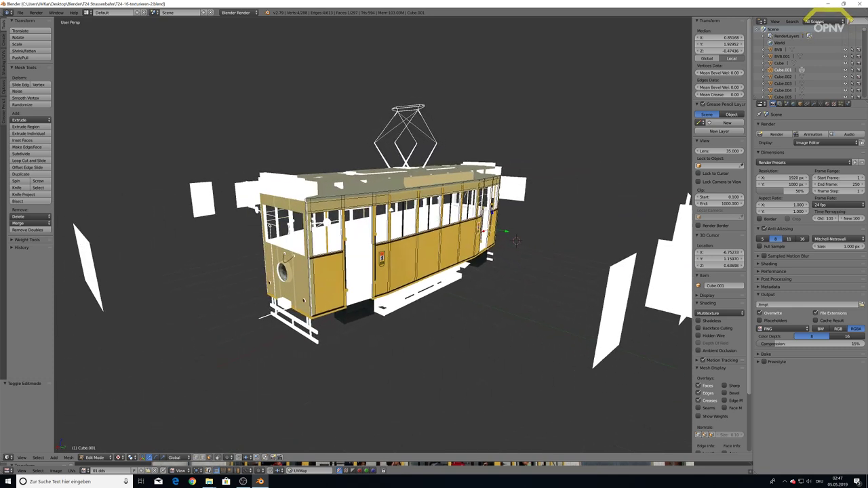
{"action": "middle_click_drag", "start_coordinate": [564, 228], "coordinate": [543, 230]}
{"action": "scroll", "coordinate": [542, 231], "scroll_direction": "up", "scroll_amount": 2}
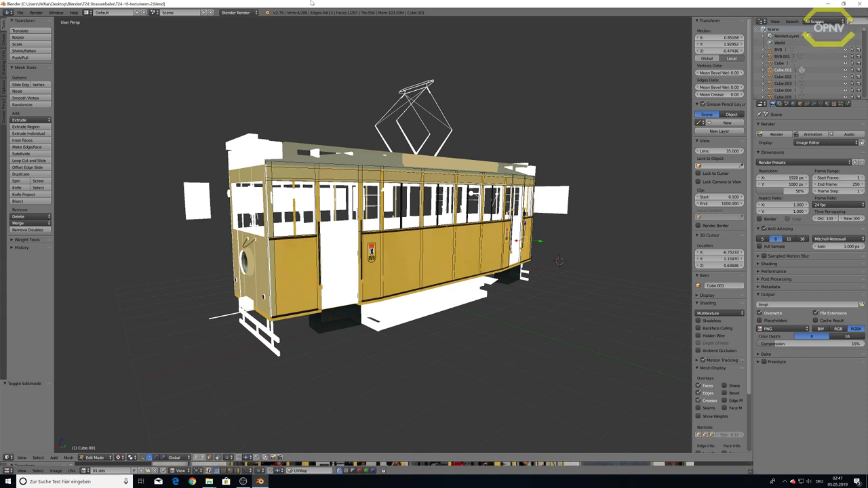
Step: Open T24.blend and view the early box-stage model from the side
{"action": "left_click", "coordinate": [20, 12]}
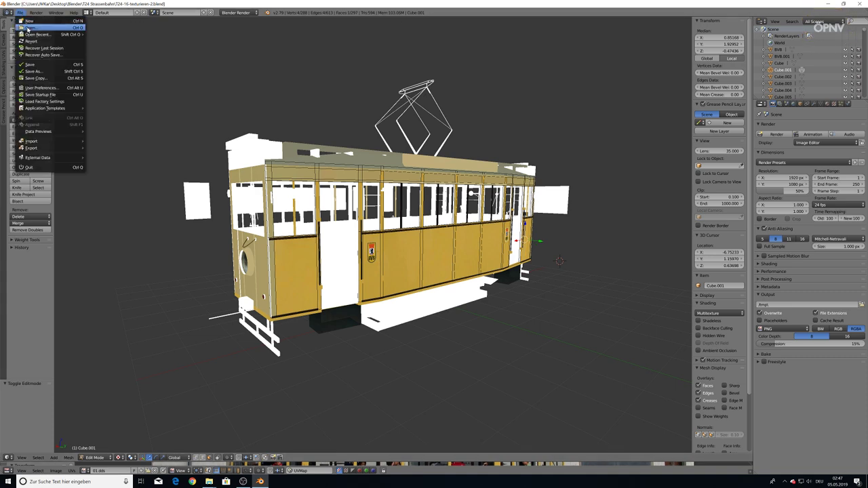
{"action": "left_click", "coordinate": [29, 27]}
{"action": "double_click", "coordinate": [190, 56]}
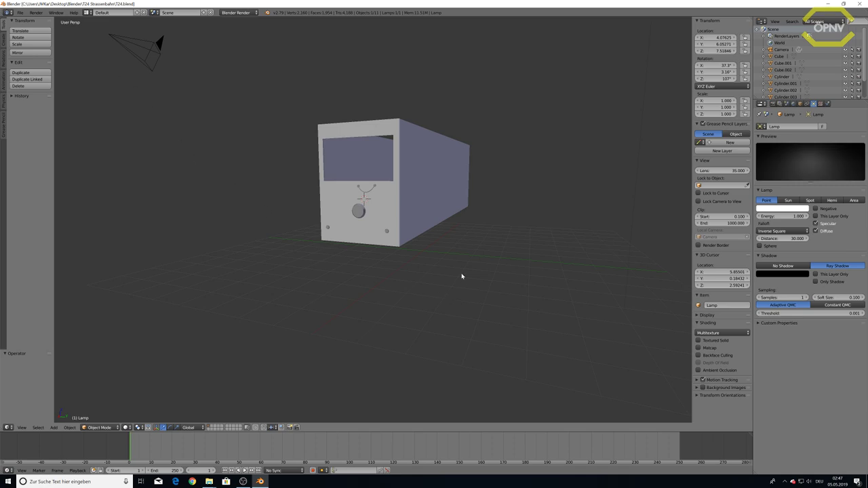
{"action": "middle_click_drag", "start_coordinate": [461, 276], "coordinate": [397, 235]}
Step: Reload the textured T24-16-texturieren-2.blend tram file
{"action": "left_click", "coordinate": [20, 12]}
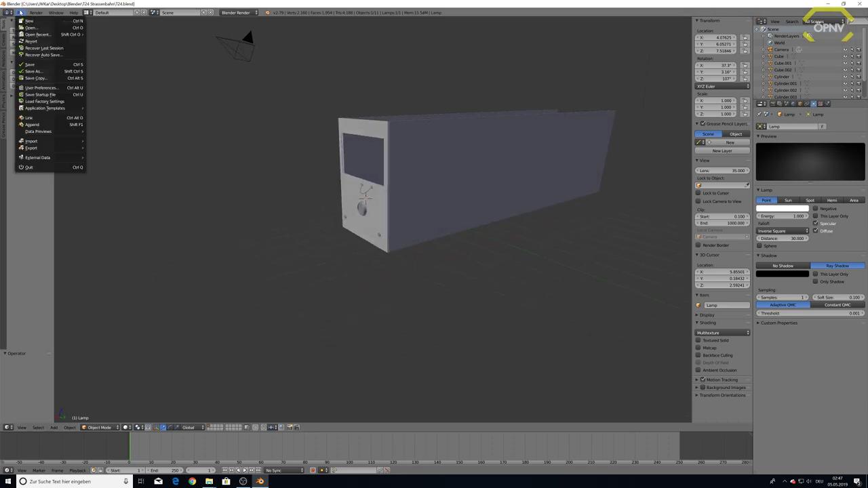
{"action": "left_click", "coordinate": [30, 27]}
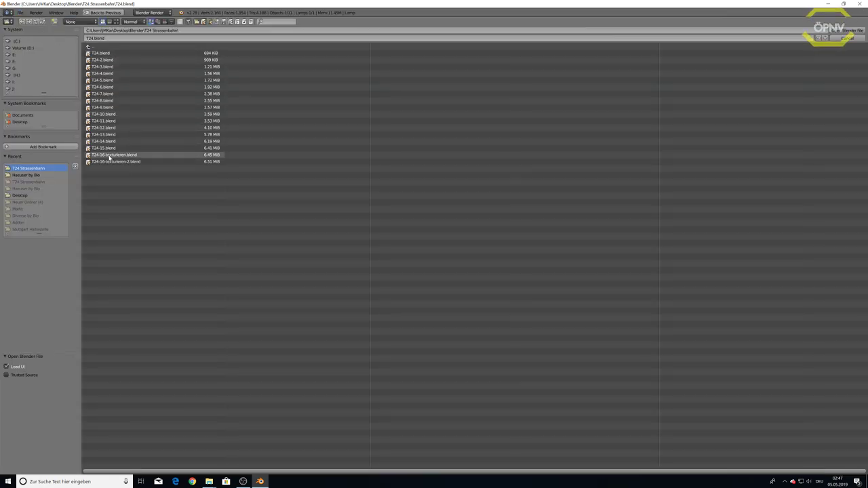
{"action": "double_click", "coordinate": [115, 161]}
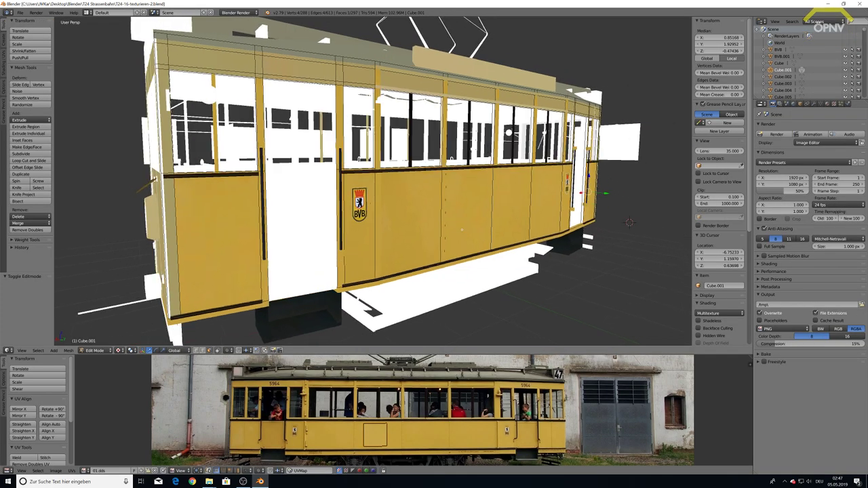
Step: Fit the whole yellow tram in view, collapse the photo panel, and view it from a low close angle
{"action": "middle_click_drag", "start_coordinate": [380, 203], "coordinate": [434, 197]}
{"action": "scroll", "coordinate": [380, 190], "scroll_direction": "down", "scroll_amount": 2}
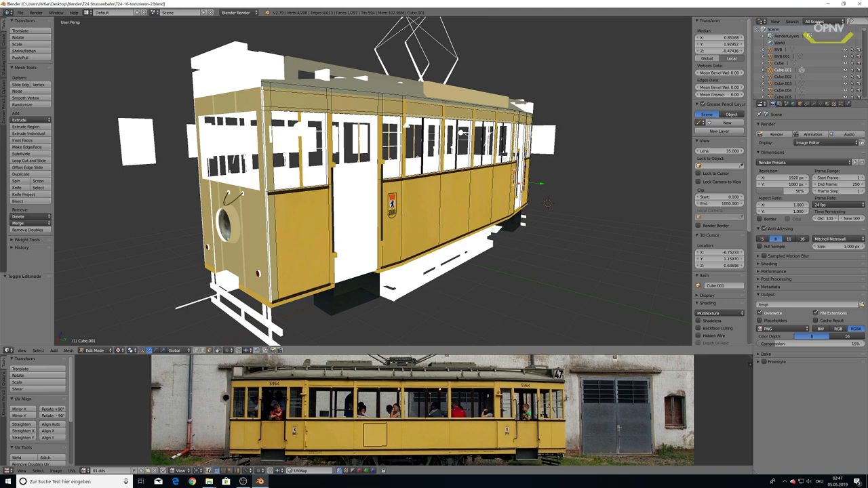
{"action": "left_click_drag", "start_coordinate": [528, 353], "coordinate": [526, 464]}
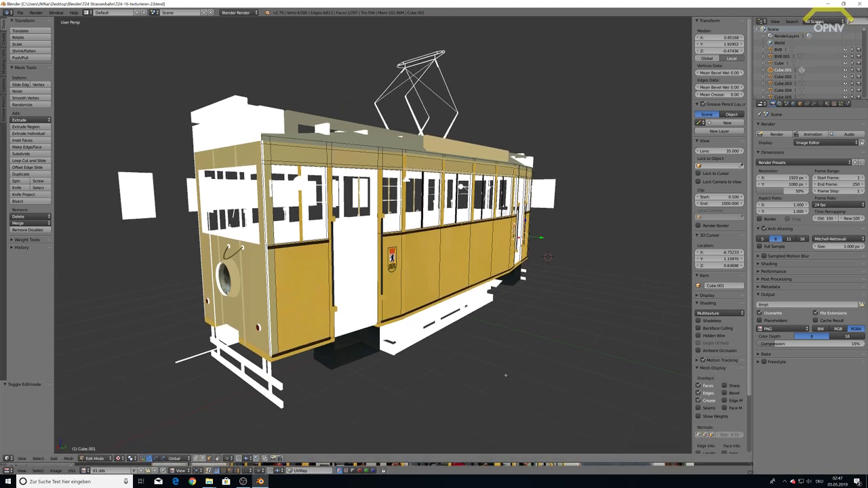
{"action": "mouse_move", "coordinate": [522, 407]}
{"action": "middle_mouse_down"}
{"action": "mouse_move", "coordinate": [500, 352]}
{"action": "mouse_move", "coordinate": [262, 341]}
{"action": "mouse_move", "coordinate": [321, 362]}
{"action": "mouse_move", "coordinate": [326, 355]}
{"action": "middle_mouse_up"}
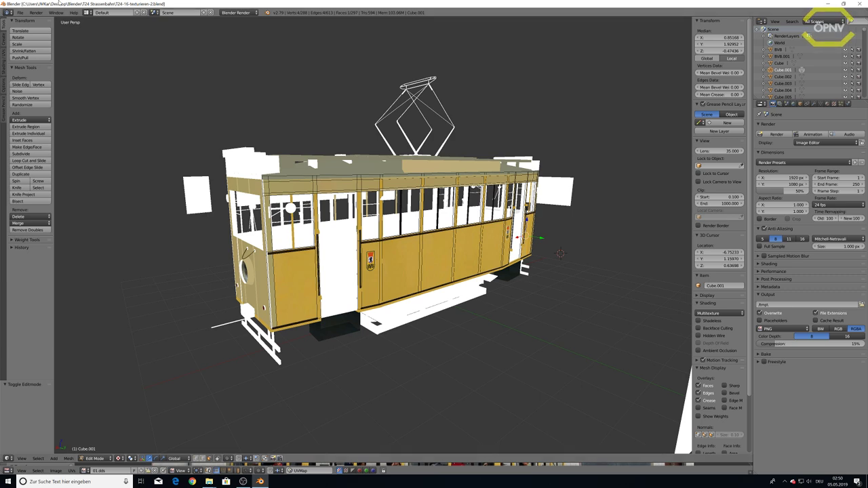
Step: Load T24-15.blend, the untextured grey tram stage
{"action": "left_click", "coordinate": [20, 13]}
{"action": "left_click", "coordinate": [29, 28]}
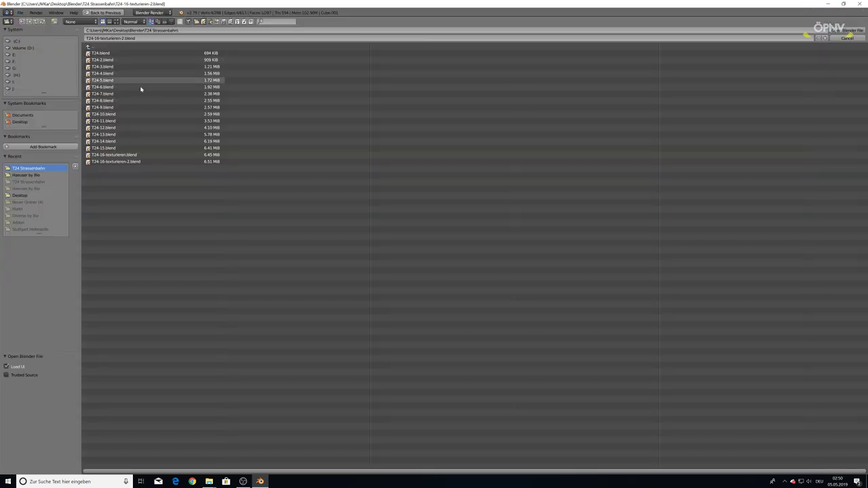
{"action": "double_click", "coordinate": [111, 150]}
Step: Orbit the grey T24-15 tram to show its side with detached wall panels
{"action": "mouse_move", "coordinate": [482, 271]}
{"action": "middle_mouse_down"}
{"action": "mouse_move", "coordinate": [468, 248]}
{"action": "mouse_move", "coordinate": [255, 251]}
{"action": "middle_mouse_up"}
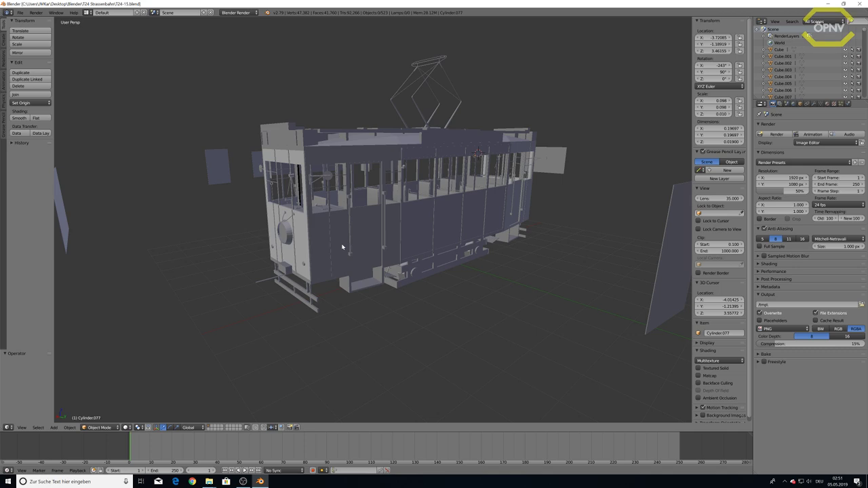
{"action": "middle_click_drag", "start_coordinate": [394, 198], "coordinate": [436, 187]}
{"action": "scroll", "coordinate": [429, 195], "scroll_direction": "up", "scroll_amount": 3}
{"action": "scroll", "coordinate": [430, 189], "scroll_direction": "down", "scroll_amount": 3}
{"action": "scroll", "coordinate": [430, 188], "scroll_direction": "down", "scroll_amount": 2}
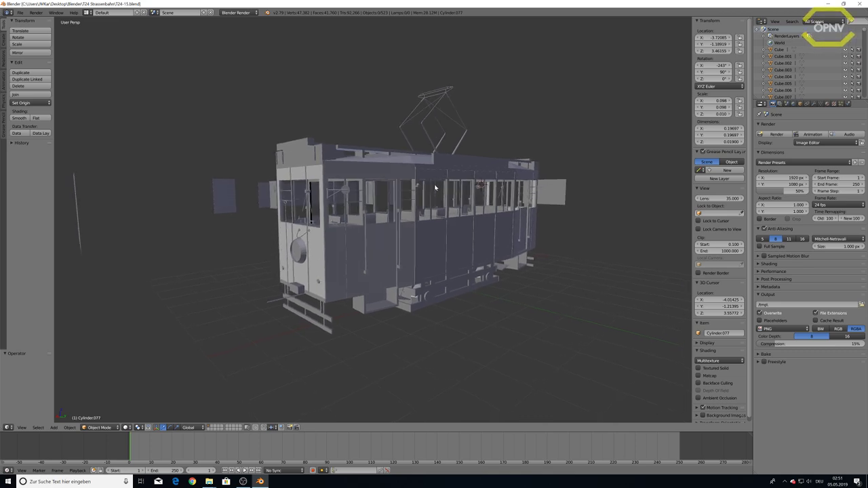